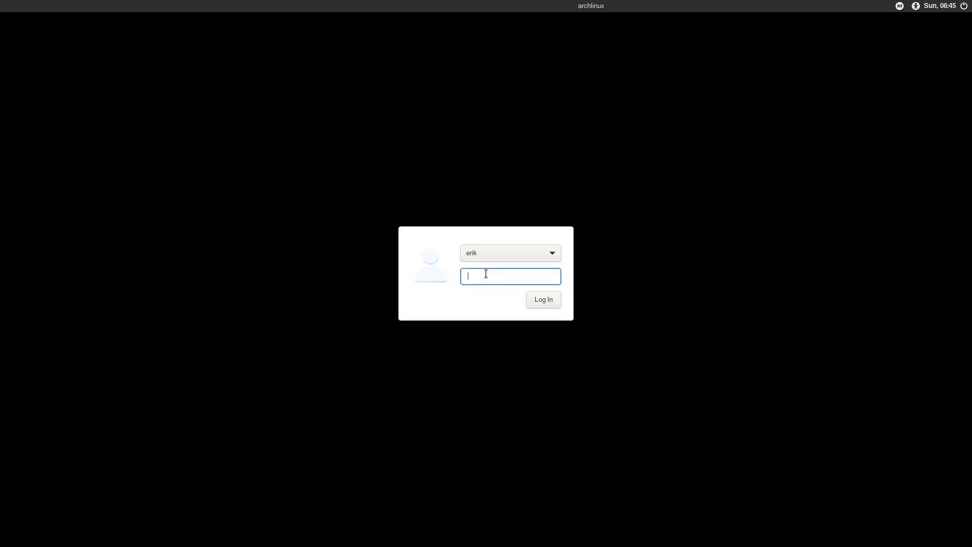
Enter the account password at the LightDM login box to log into Xfce
text(•••••)
key(Return)
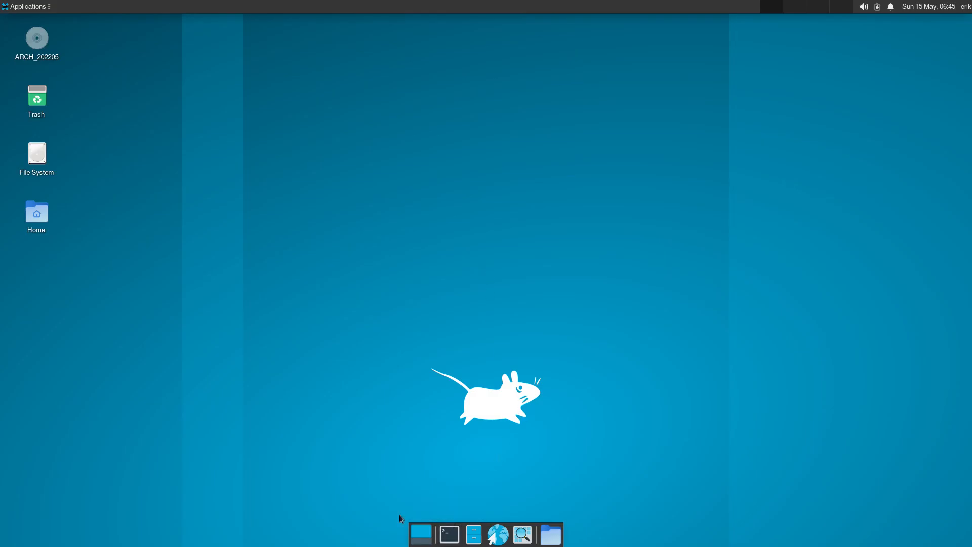
Launch Firefox from the Internet applications menu and load arcolinux.info
click(22, 7)
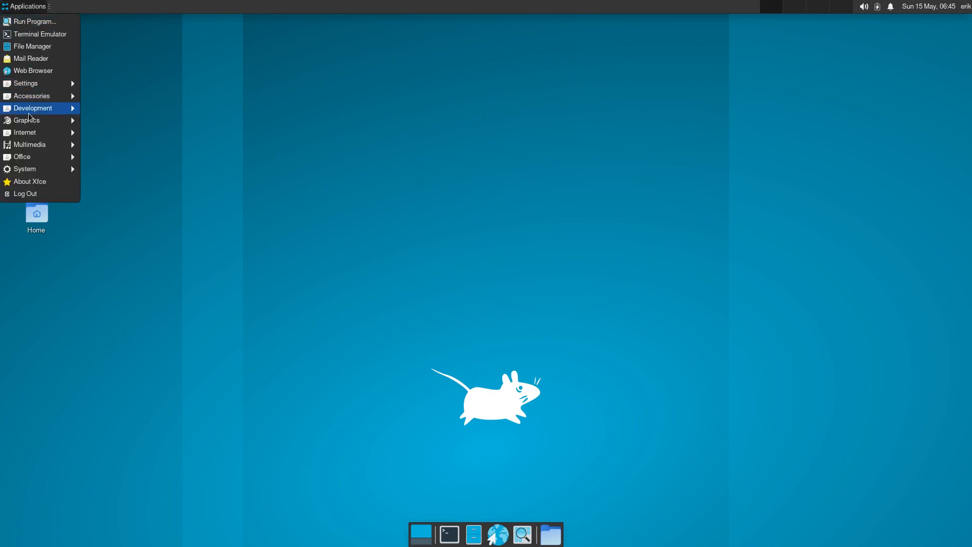
mouse_move(41, 132)
click(108, 156)
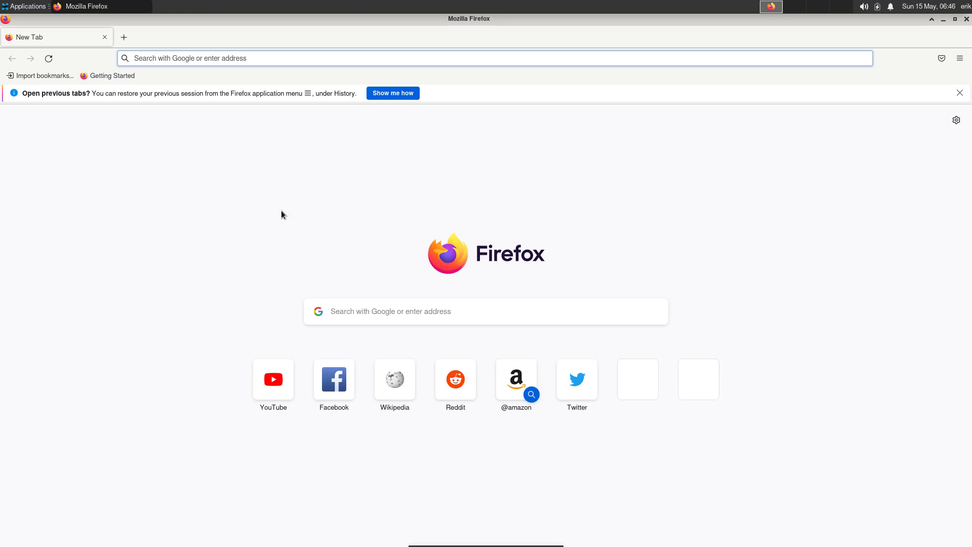
text(arco)
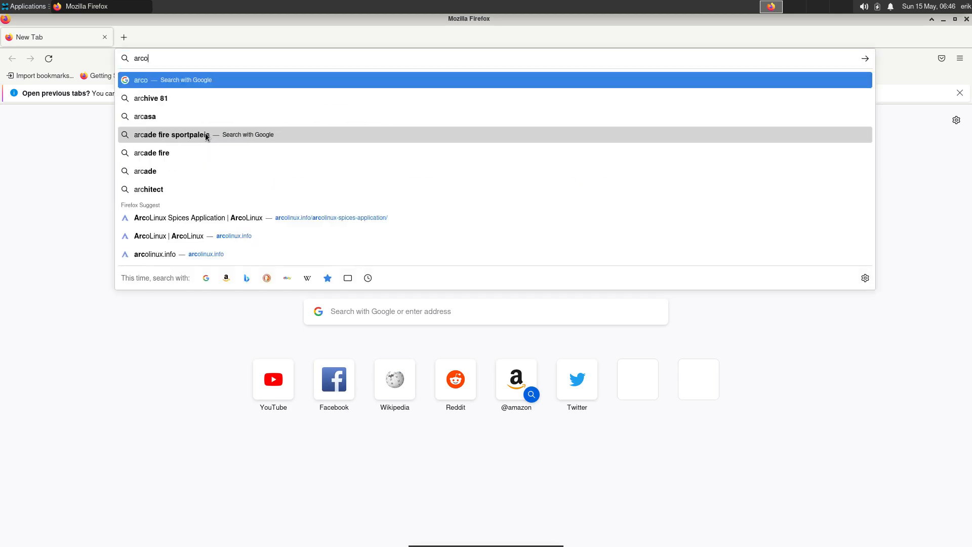
text(linux.in)
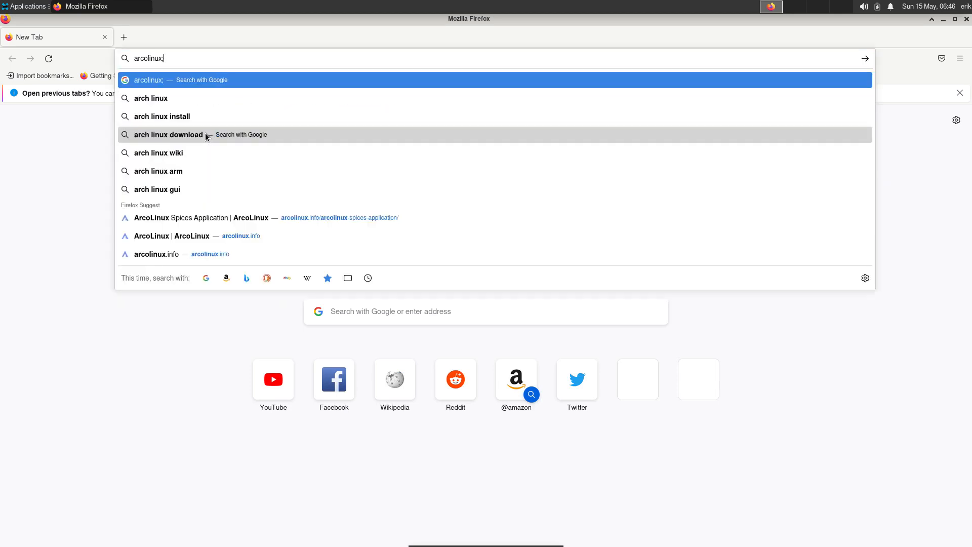
text(fo)
key(Return)
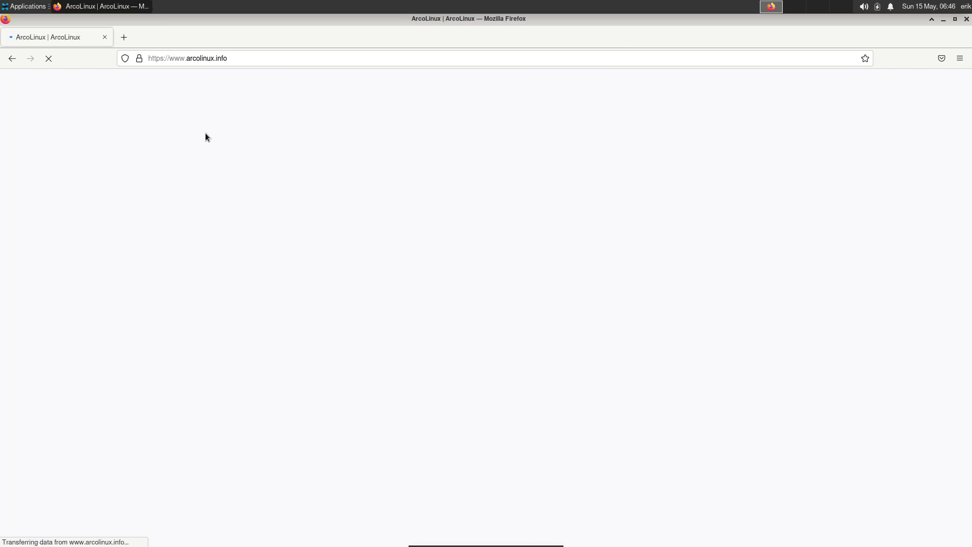
Scroll to the sudo pacman -S archlinux-tweak-tool-git install section, then minimize Firefox
scroll(397, 269, down, 15)
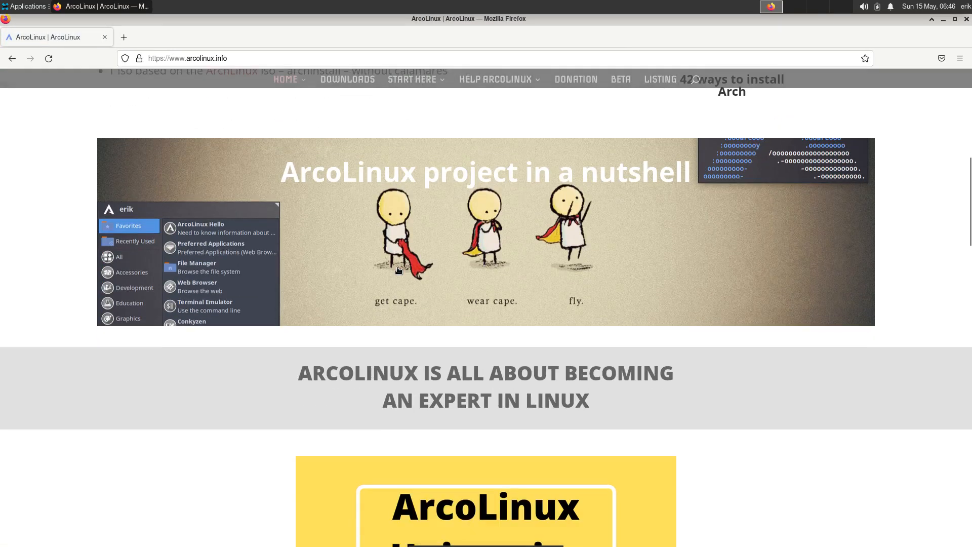
scroll(397, 270, down, 2)
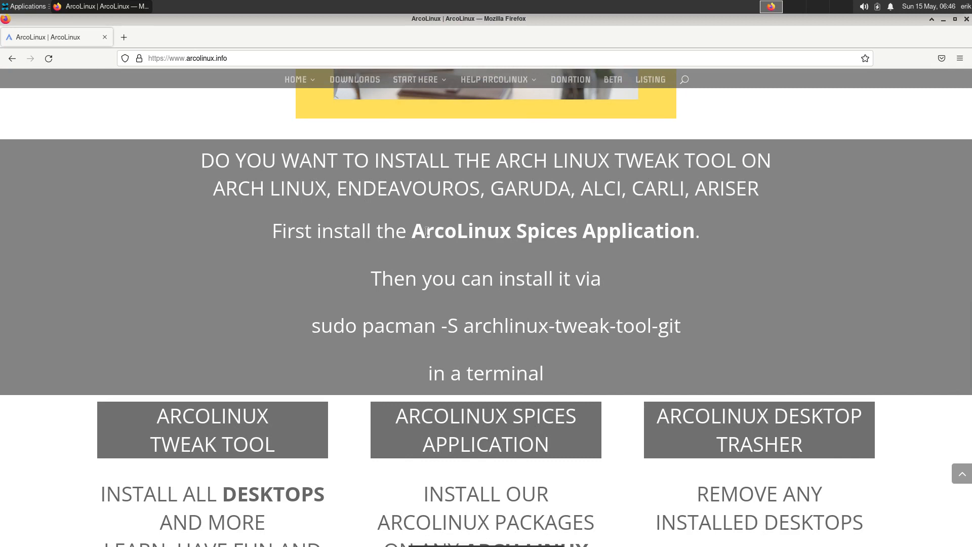
scroll(639, 233, down, 5)
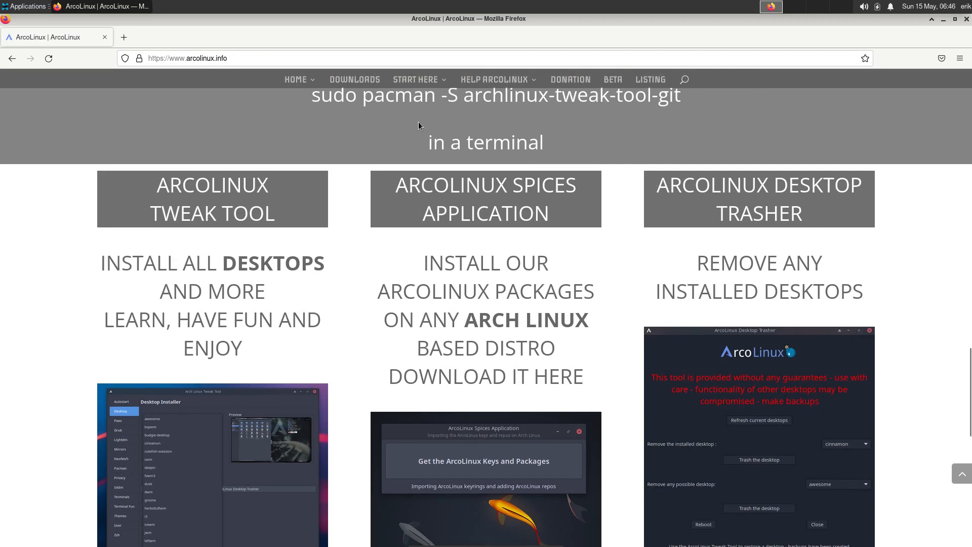
scroll(421, 127, up, 1)
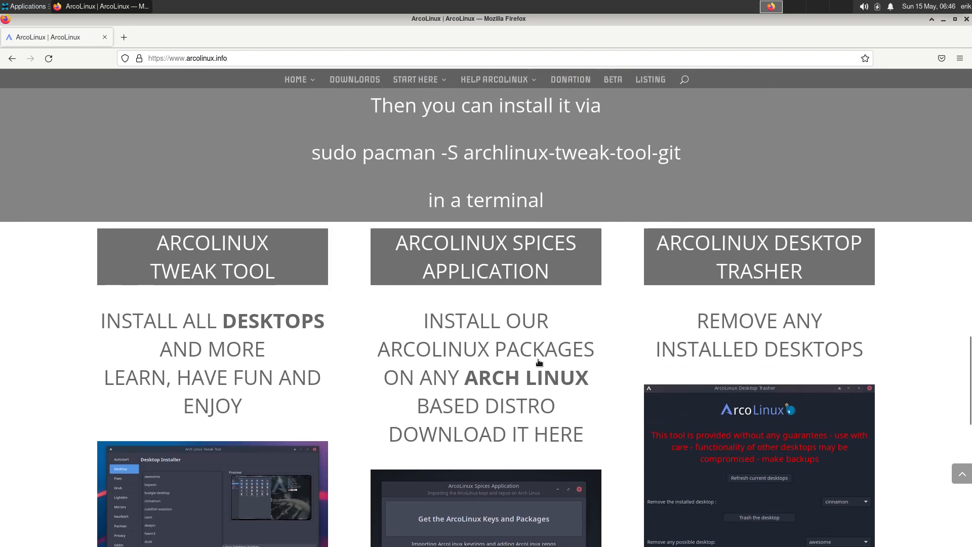
scroll(539, 364, down, 3)
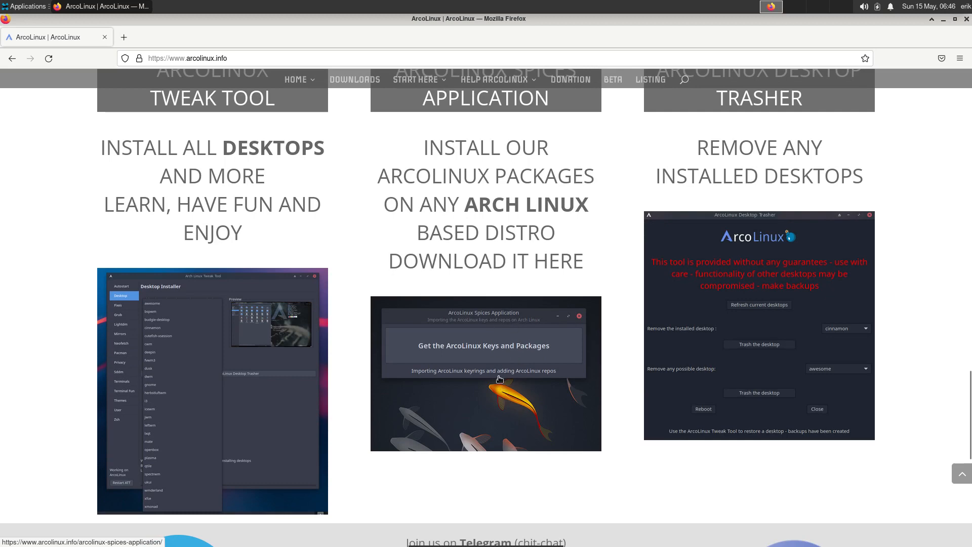
scroll(498, 379, up, 4)
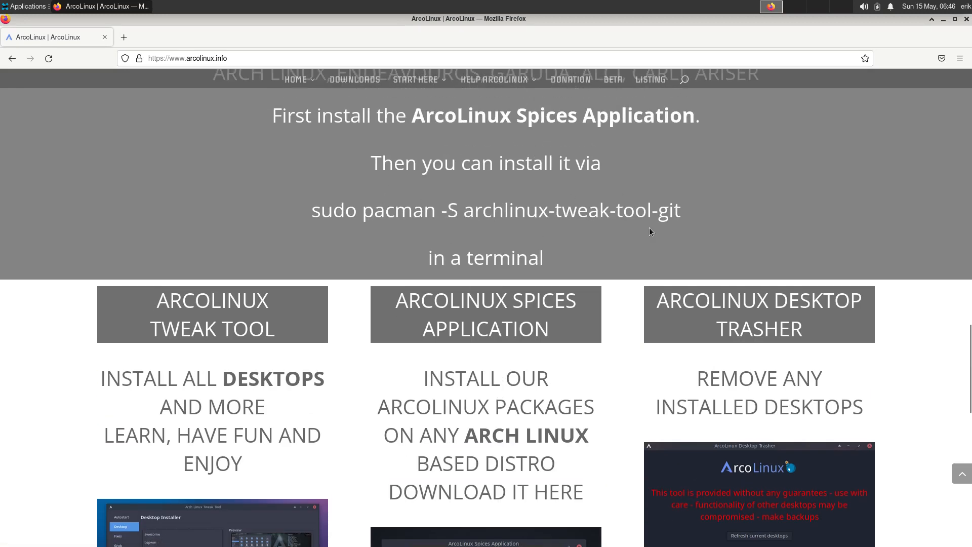
click(943, 18)
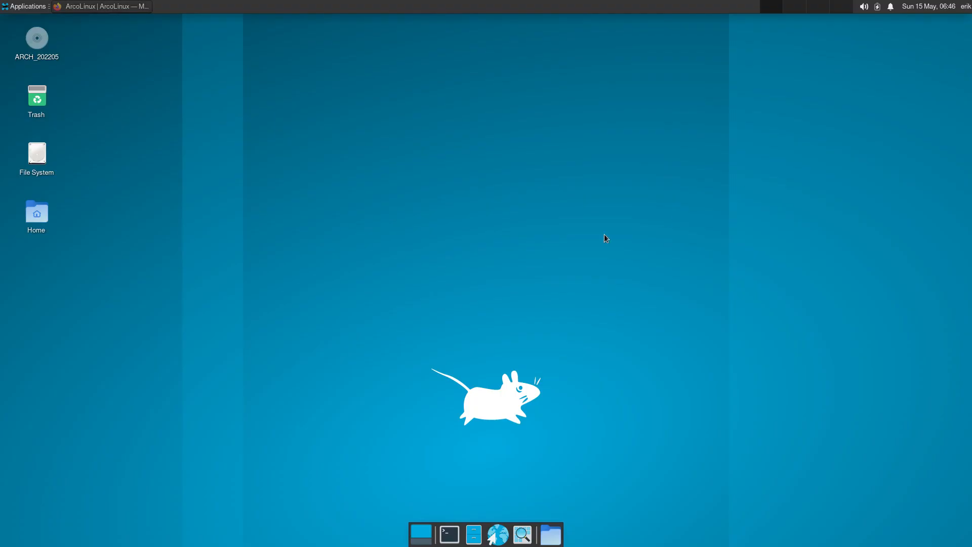
Open and close a terminal, log out of Xfce, and sign back in with the password
click(449, 534)
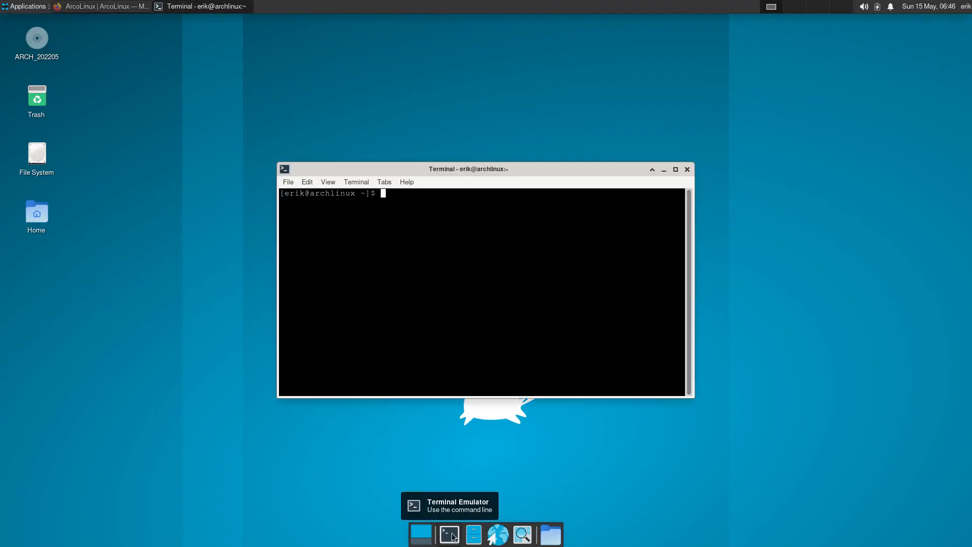
click(687, 169)
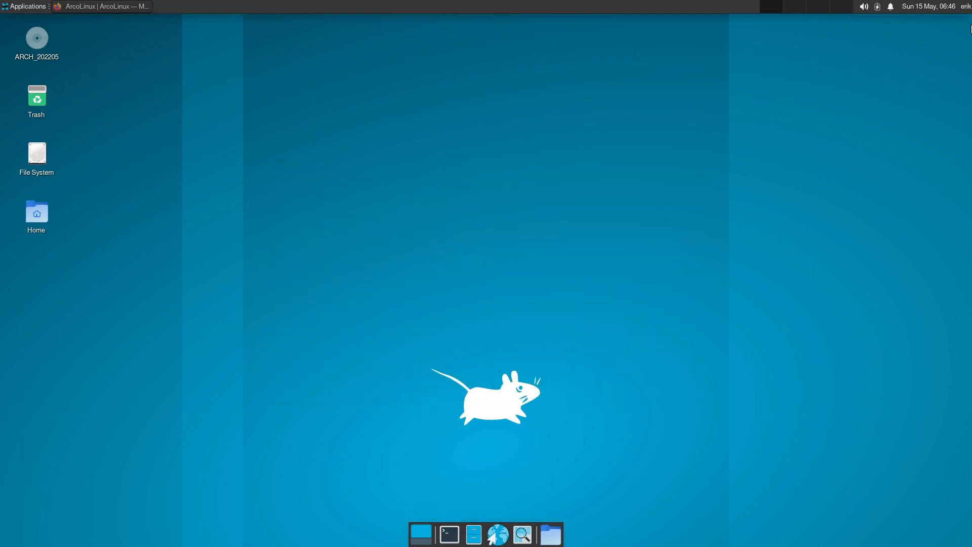
click(966, 6)
click(937, 71)
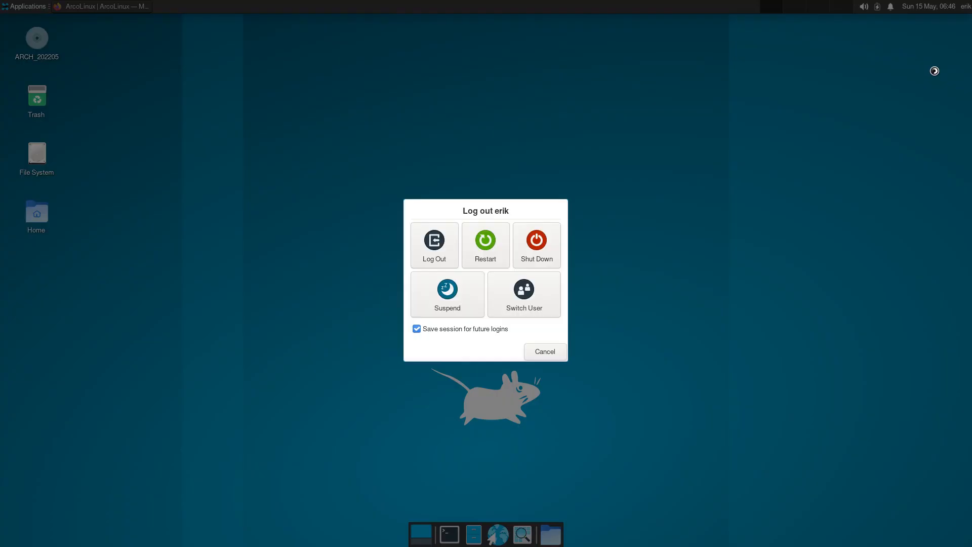
click(452, 248)
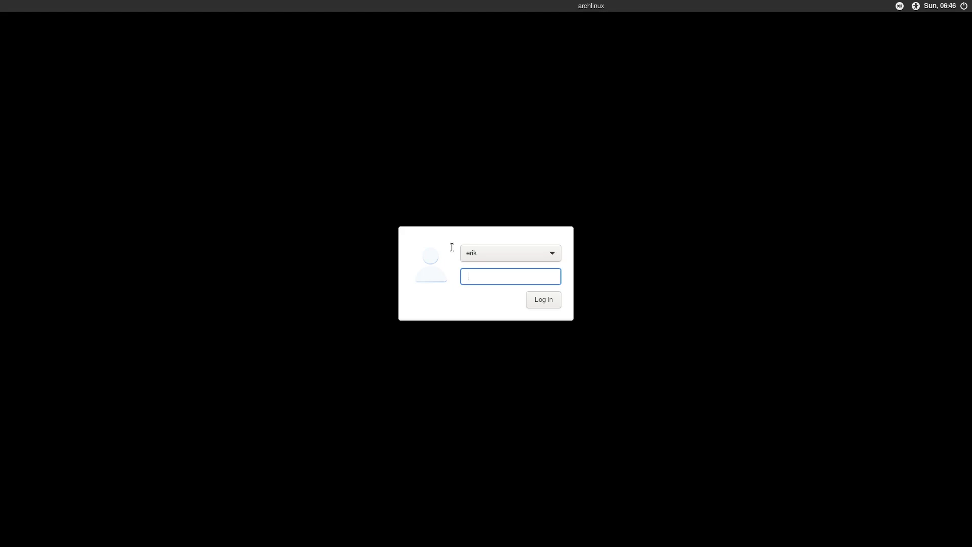
text(***)
key(Return)
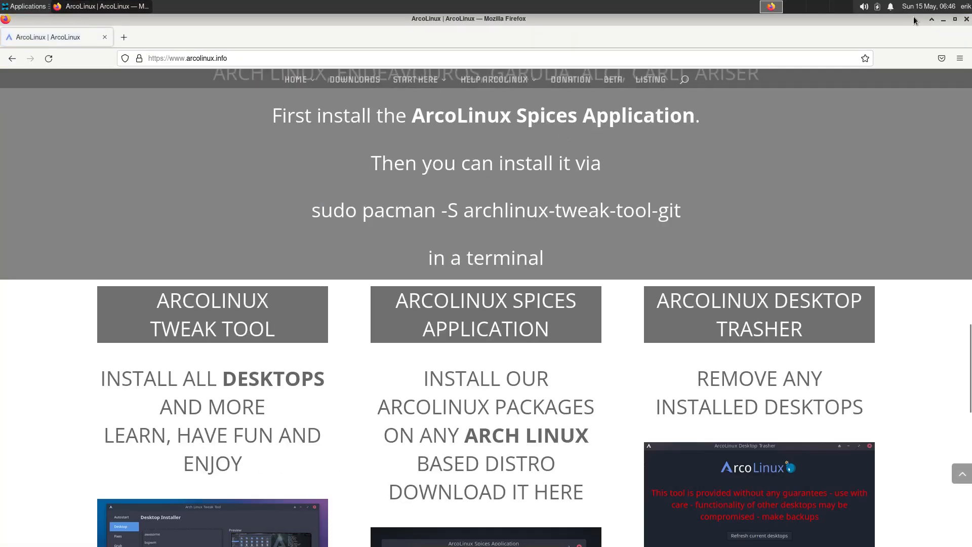
Close Firefox and open a terminal window positioned at the top-left
click(967, 18)
click(449, 533)
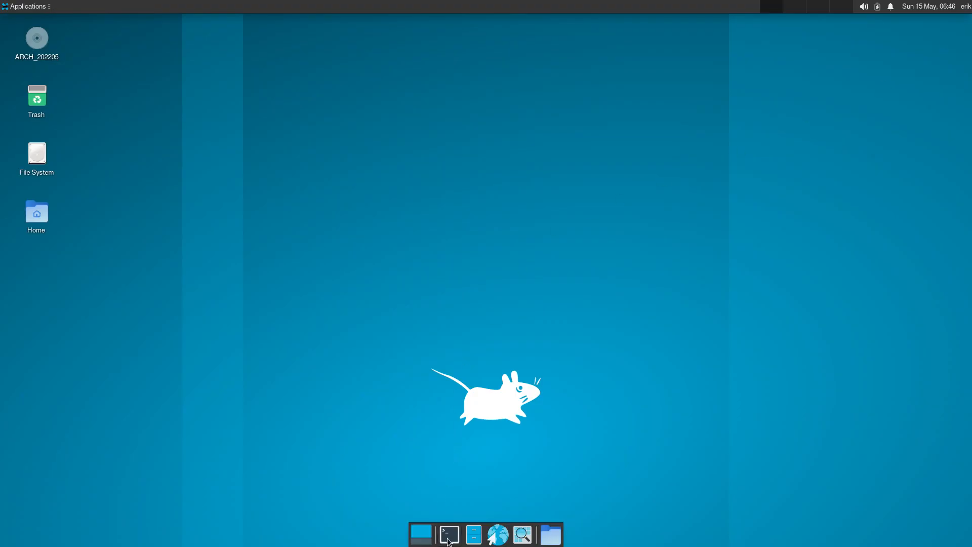
drag(461, 171, 208, 68)
Run archlinux-tweak-tool in the terminal and authenticate with the password
text(archl)
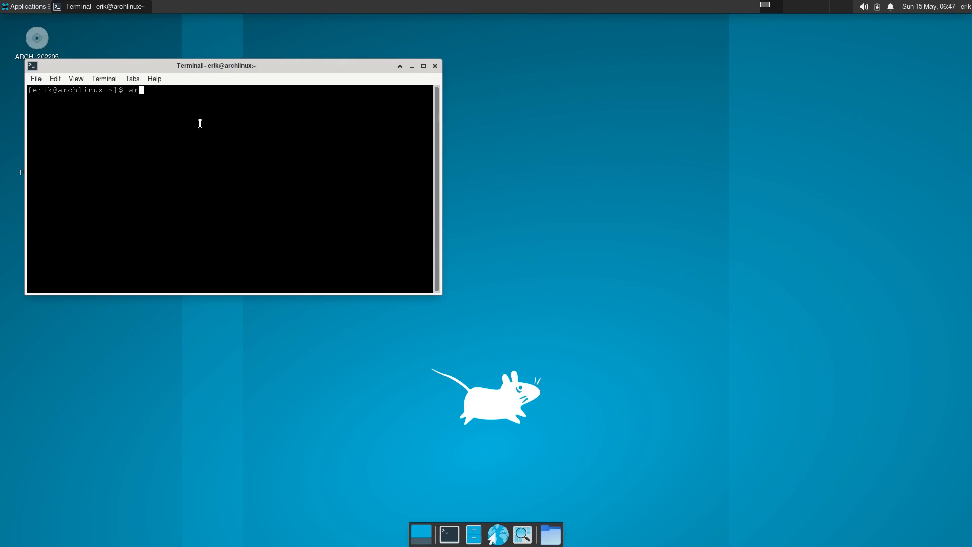
key(Tab)
click(19, 10)
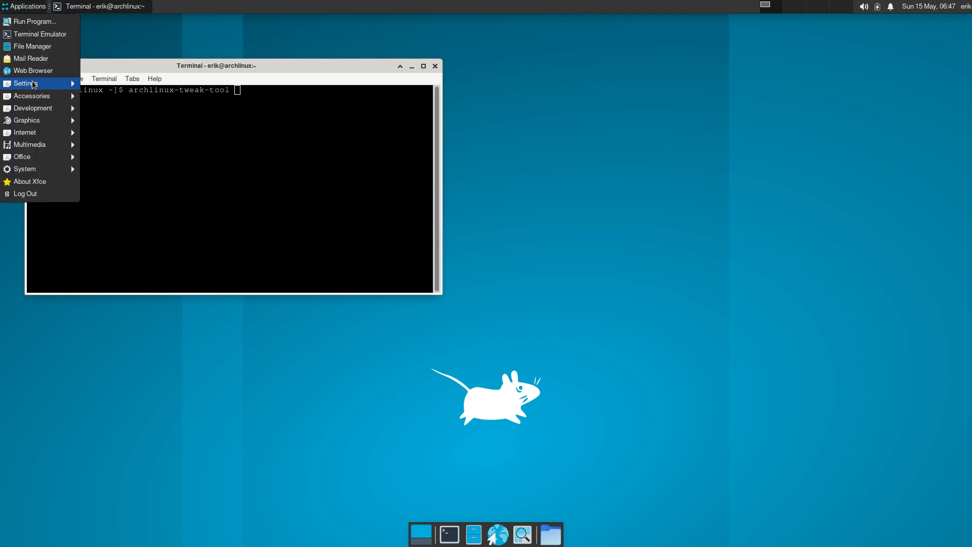
mouse_move(36, 97)
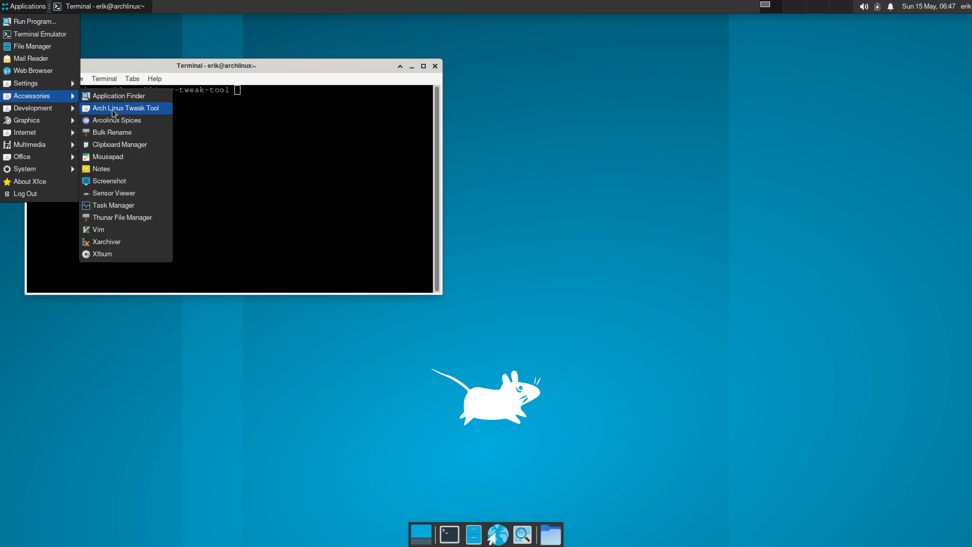
click(236, 112)
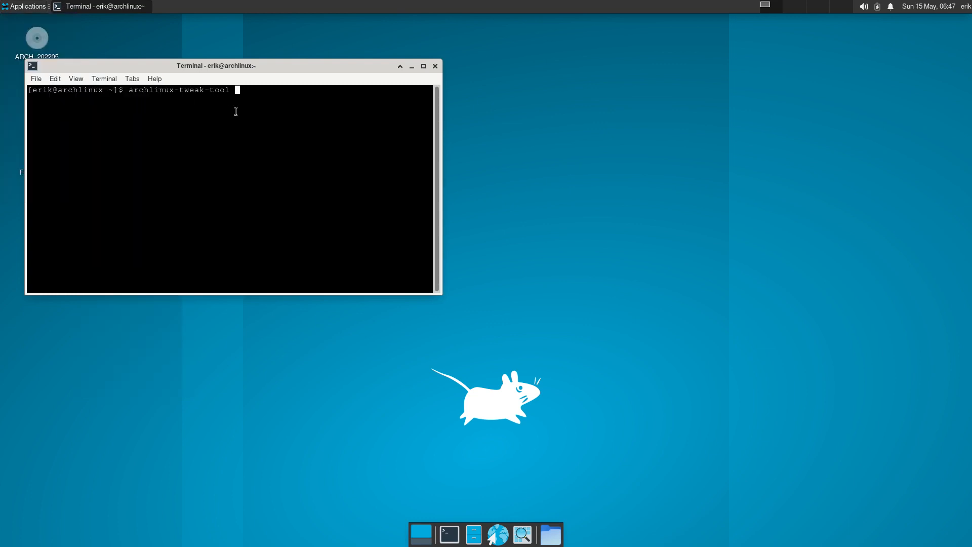
text(archlinux-tweak-tool)
key(Return)
text(****)
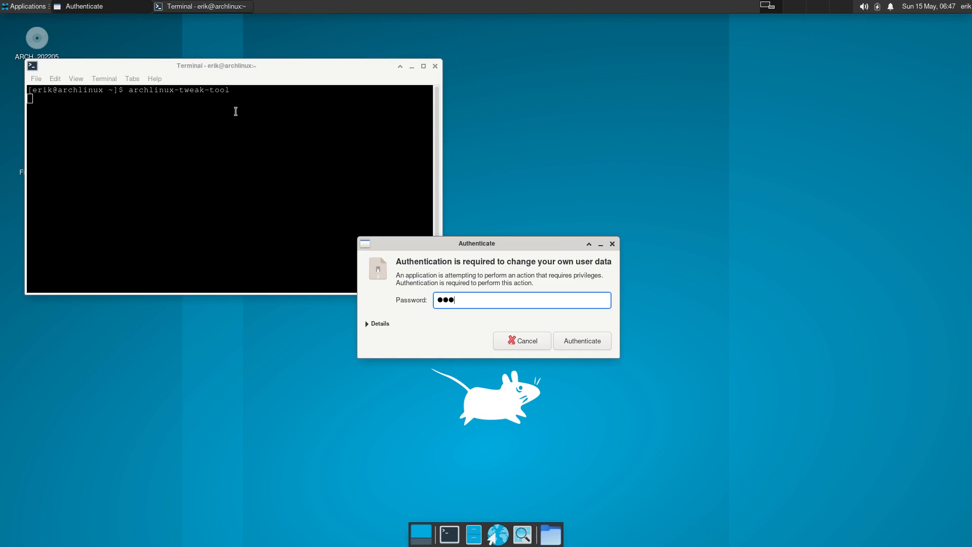
key(Return)
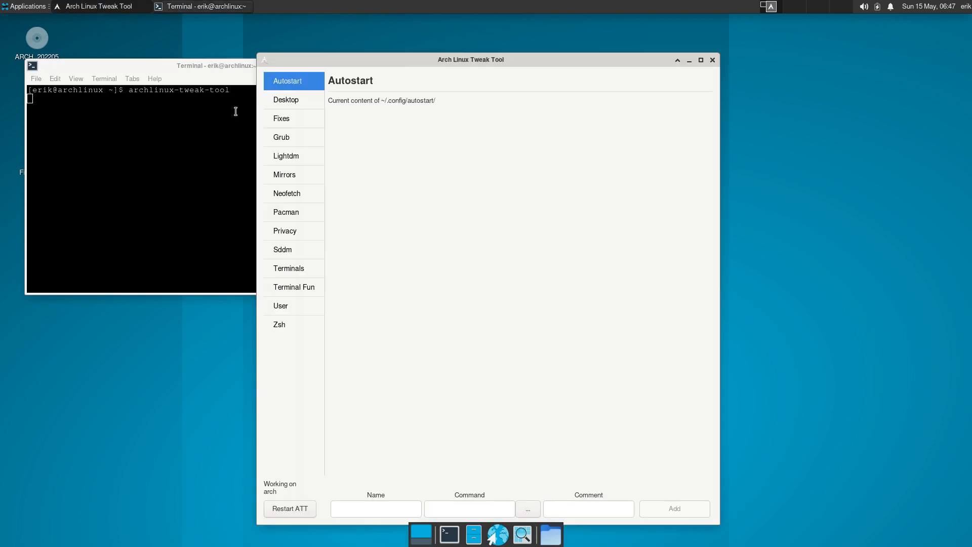
click(299, 156)
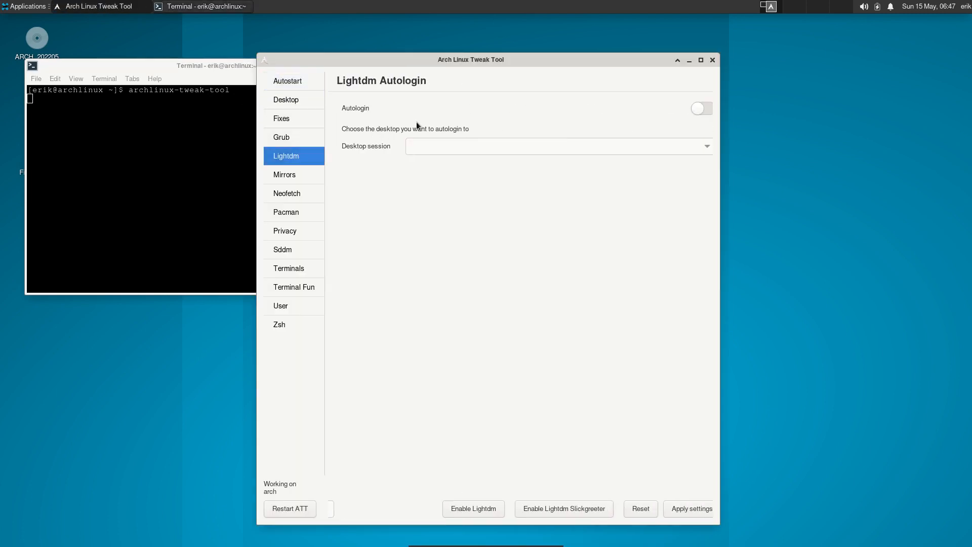
drag(500, 63, 712, 49)
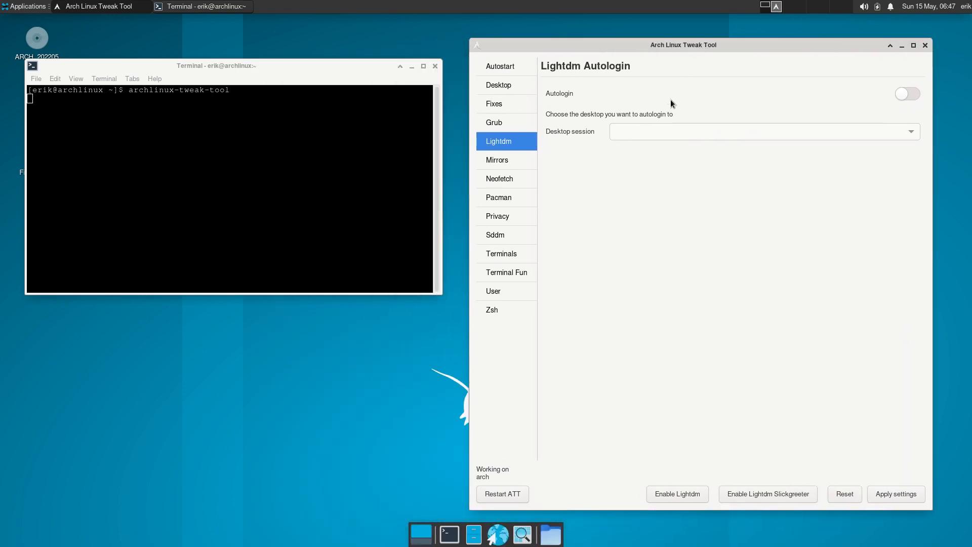
click(512, 234)
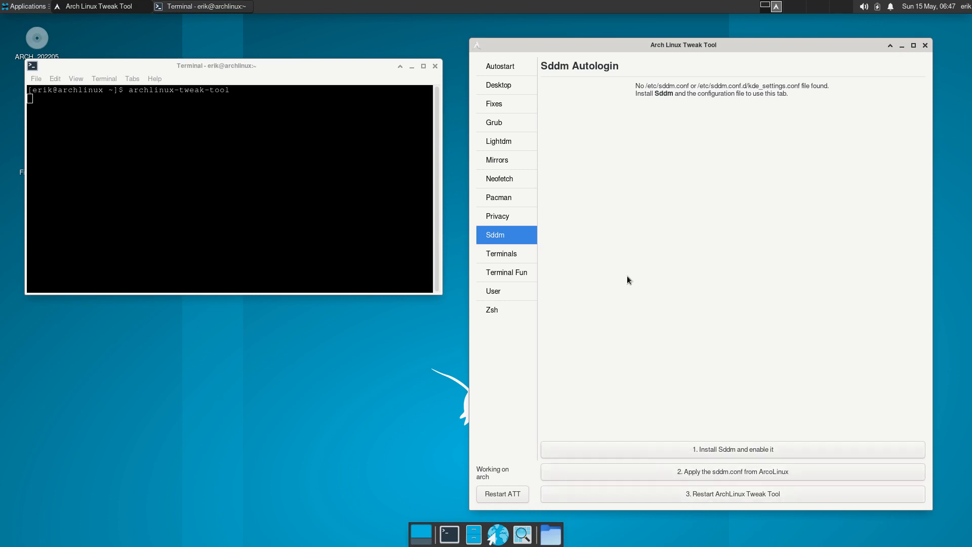
click(515, 83)
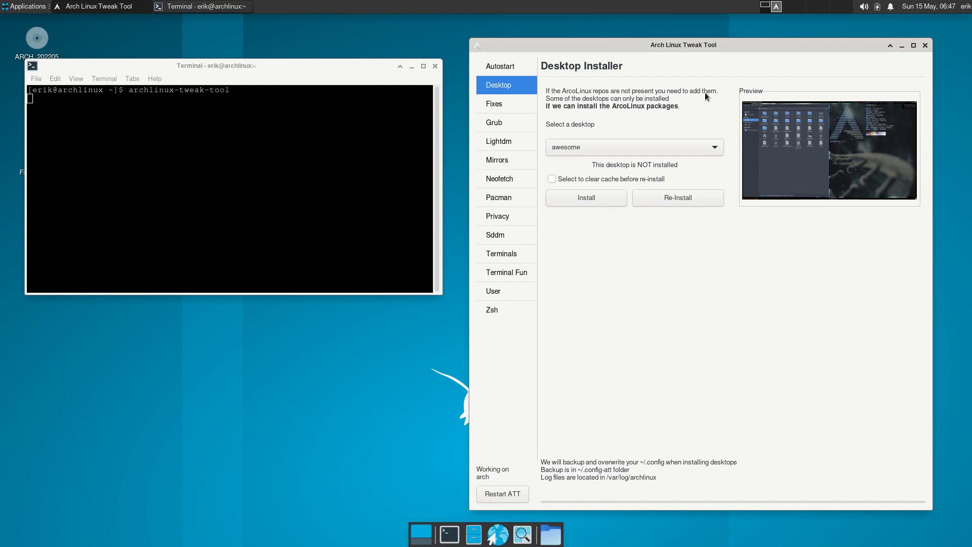
click(512, 199)
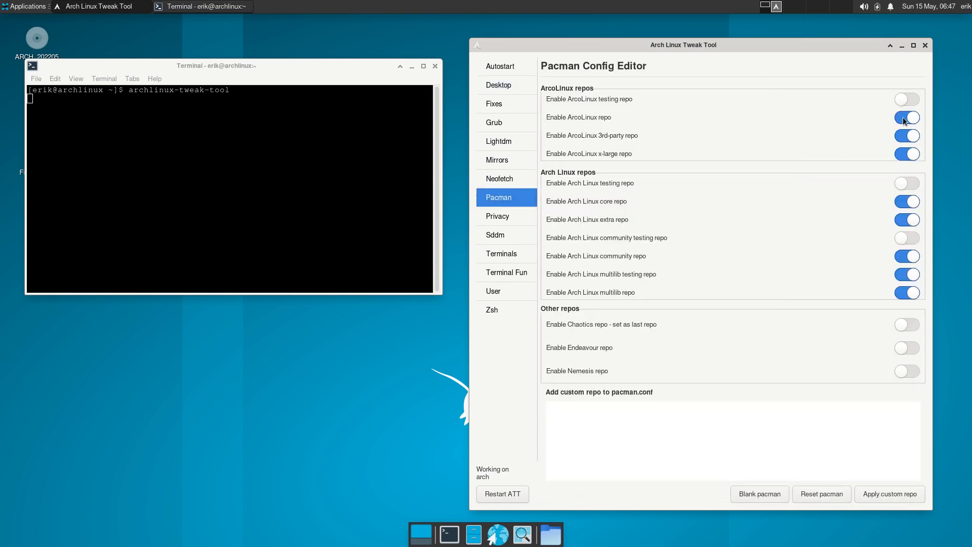
click(509, 88)
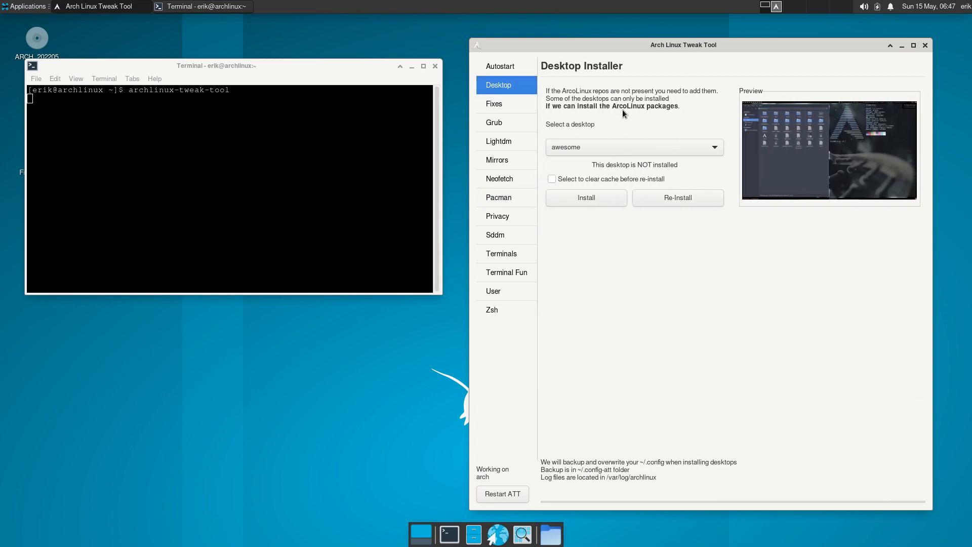
click(607, 147)
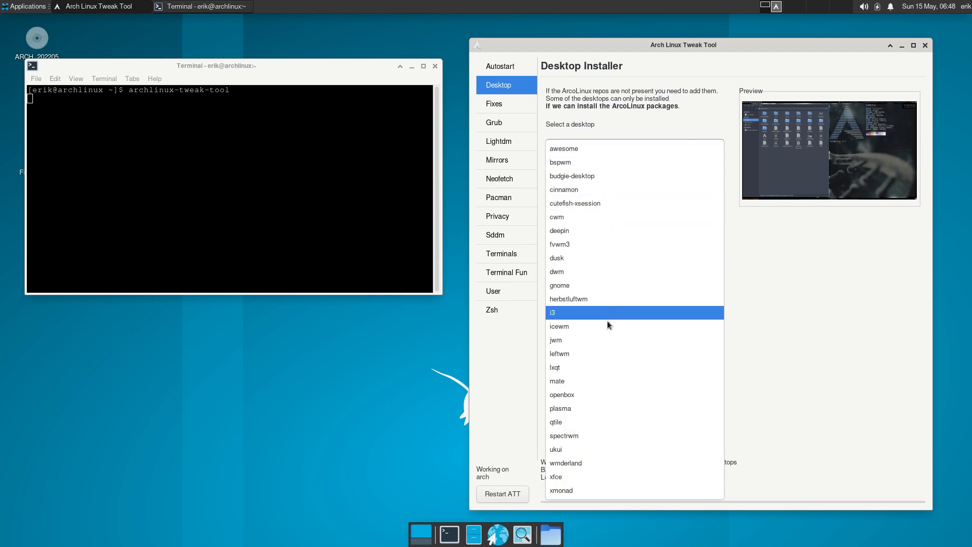
click(795, 416)
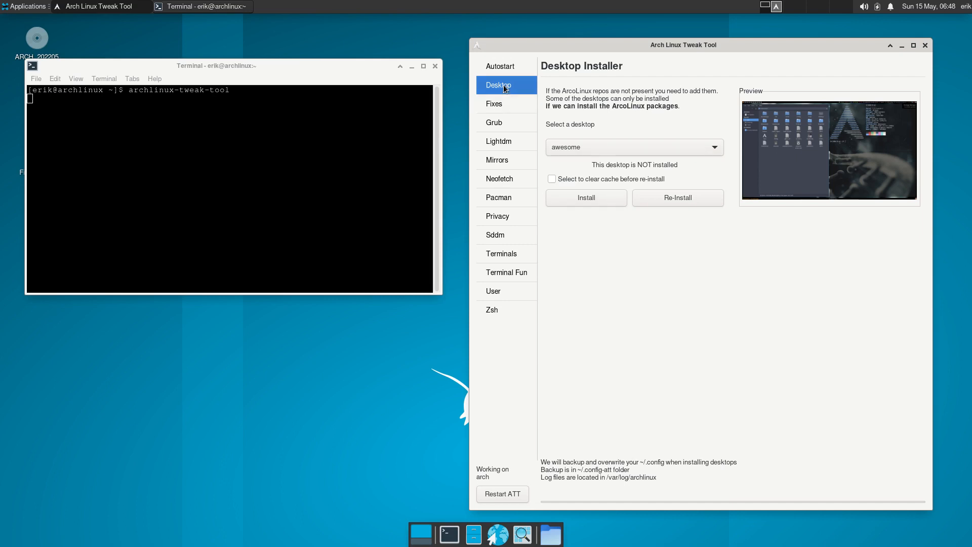
On the Lightdm page, switch Autologin on with xfce as desktop session and apply settings
click(509, 140)
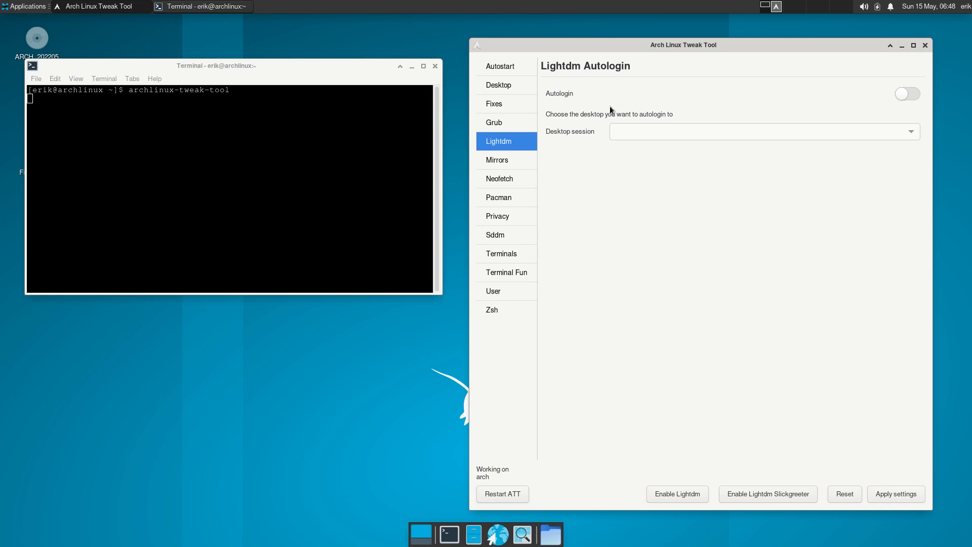
click(905, 95)
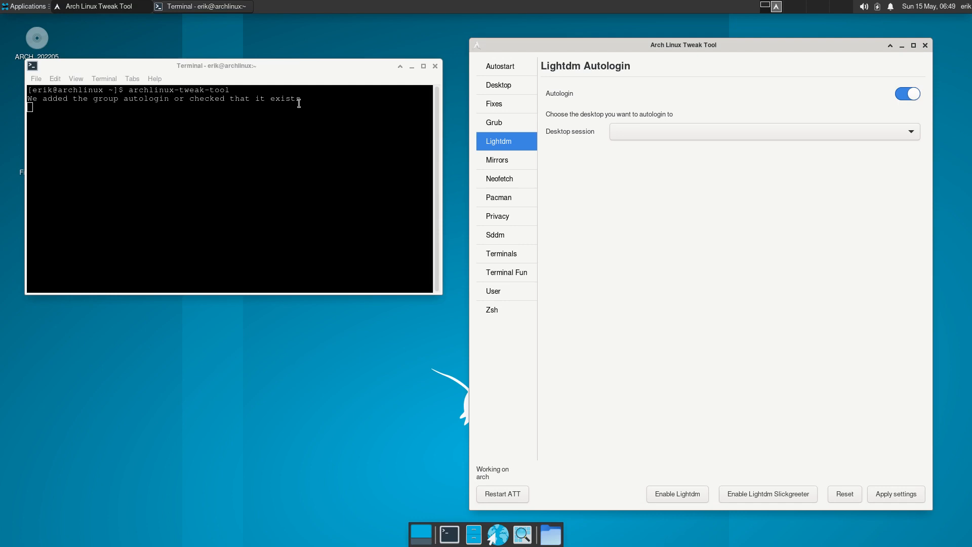
click(691, 126)
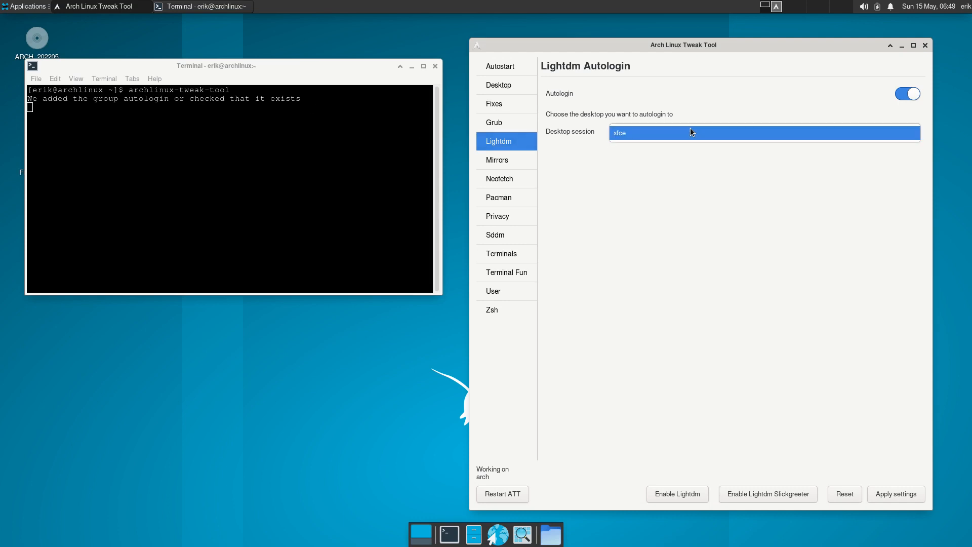
click(691, 132)
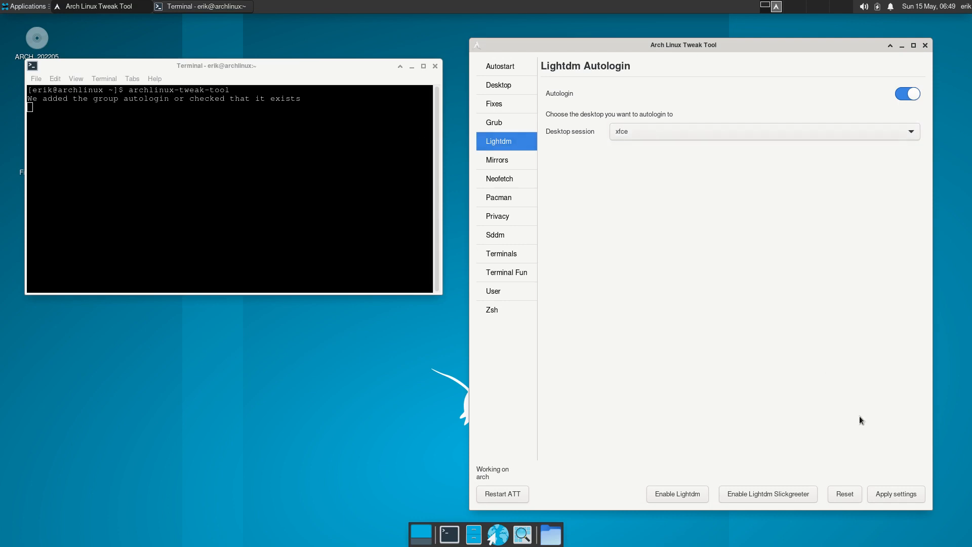
click(888, 491)
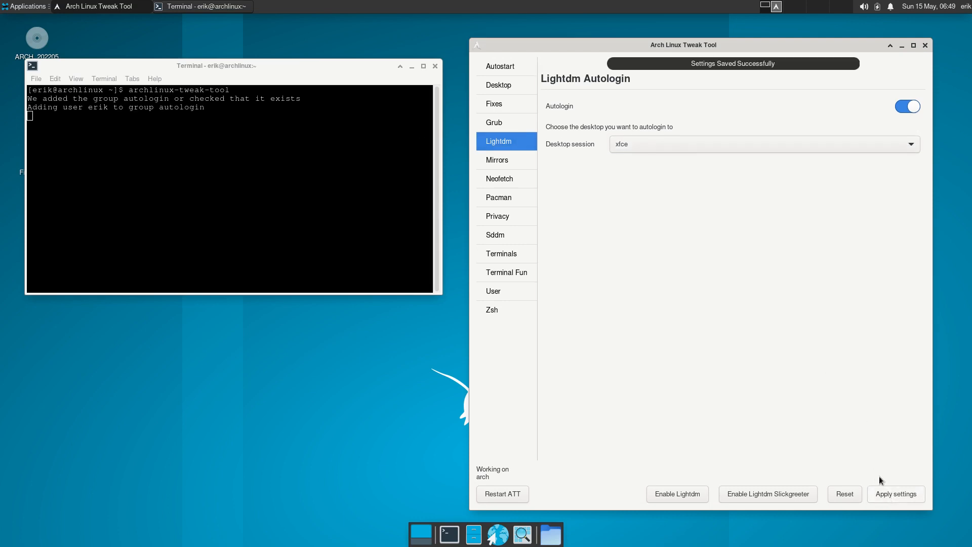
click(281, 168)
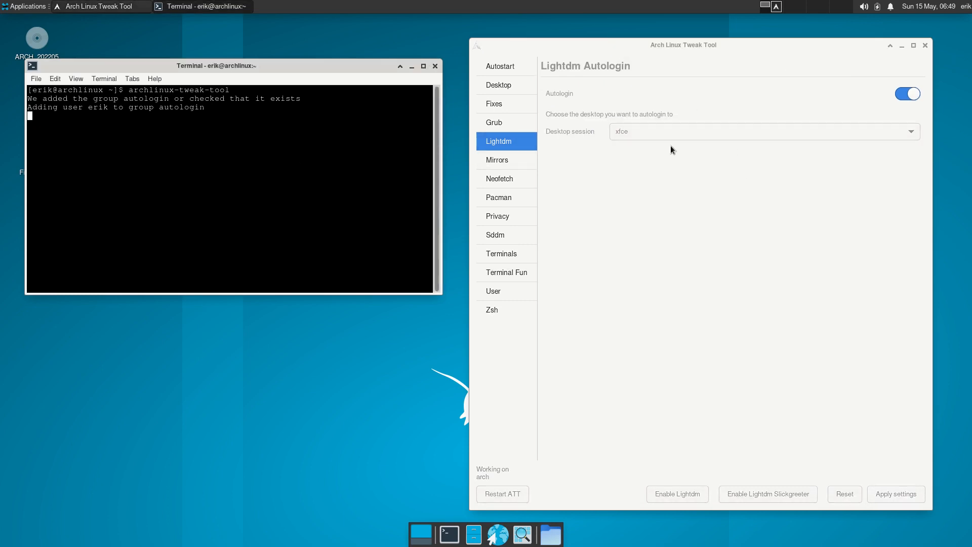
Restart from the user menu's Log Out dialog and pick Boot existing OS at the boot menu
click(966, 7)
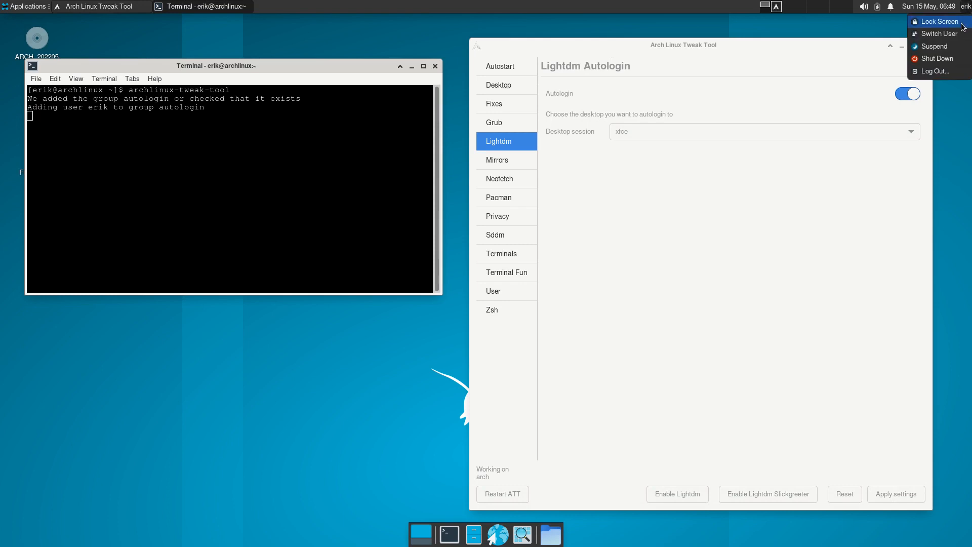
click(938, 71)
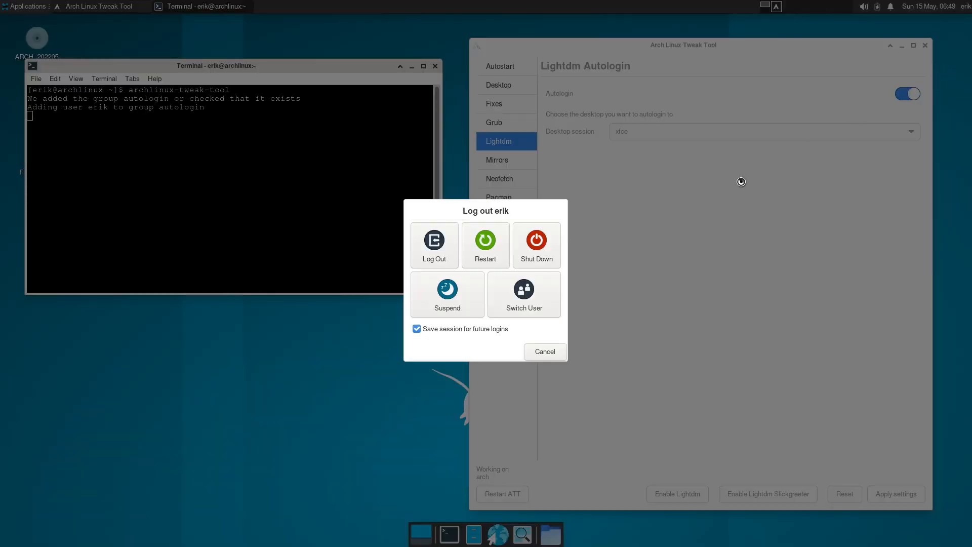
click(482, 248)
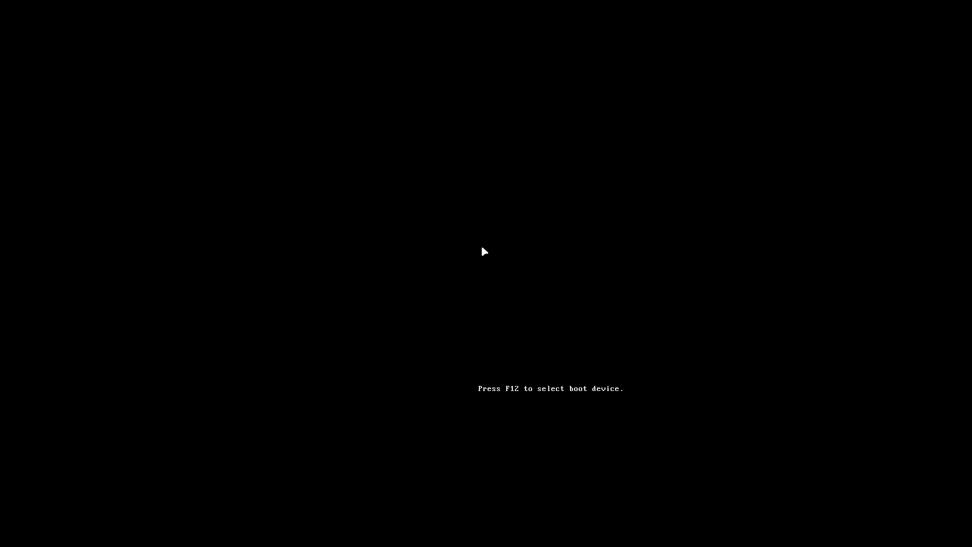
key(Down)
key(Down)
key(Down)
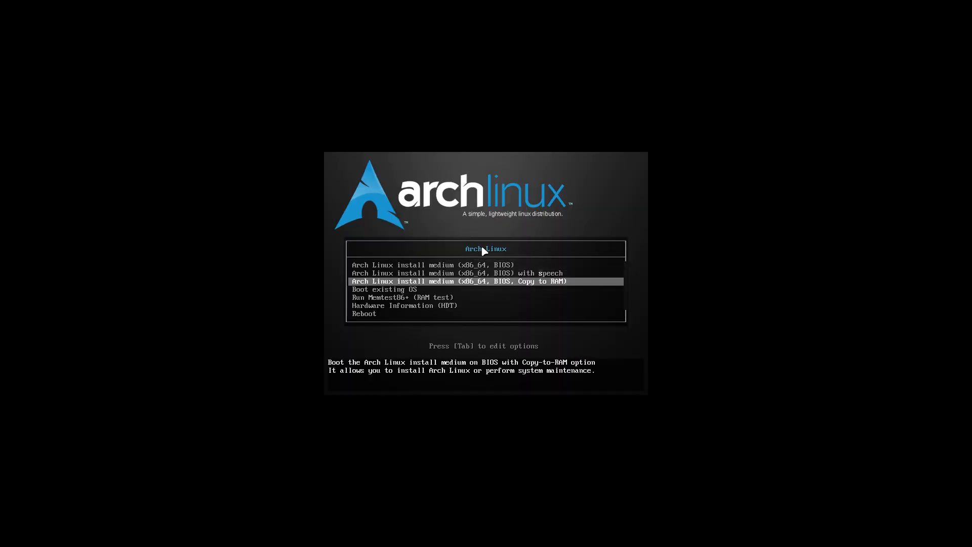
key(Return)
key(Return)
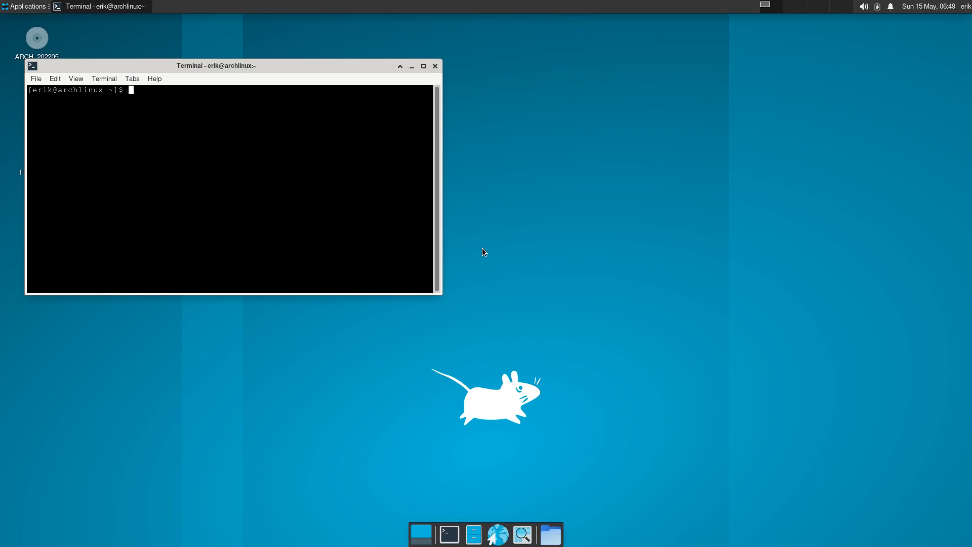
Relaunch archlinux-tweak-tool with password authentication and open the Desktop, then Lightdm page
key(Tab)
key(Return)
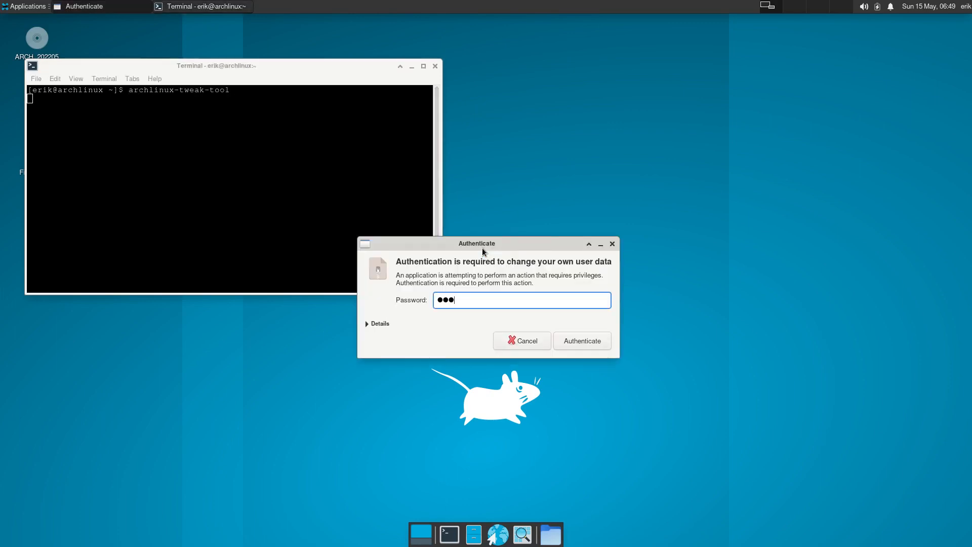
key(Return)
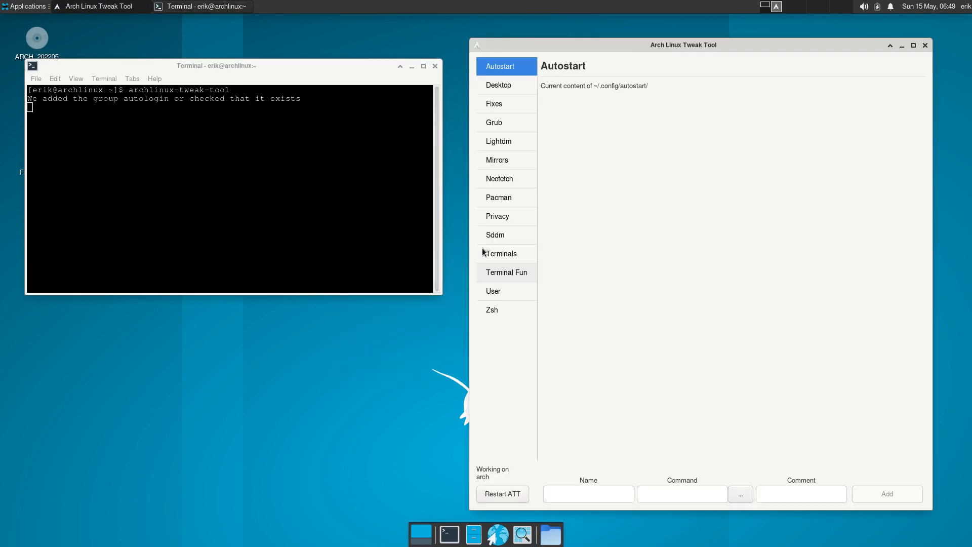
click(509, 89)
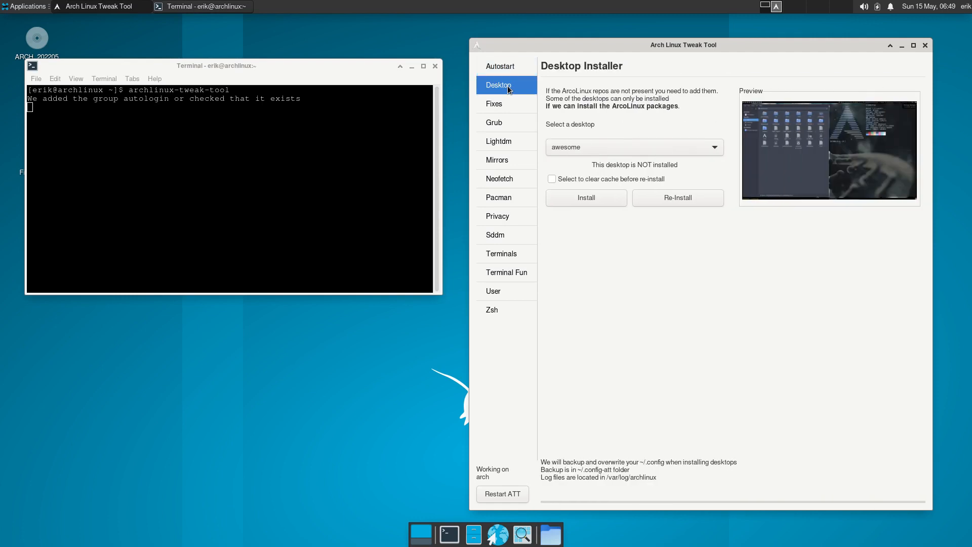
click(507, 144)
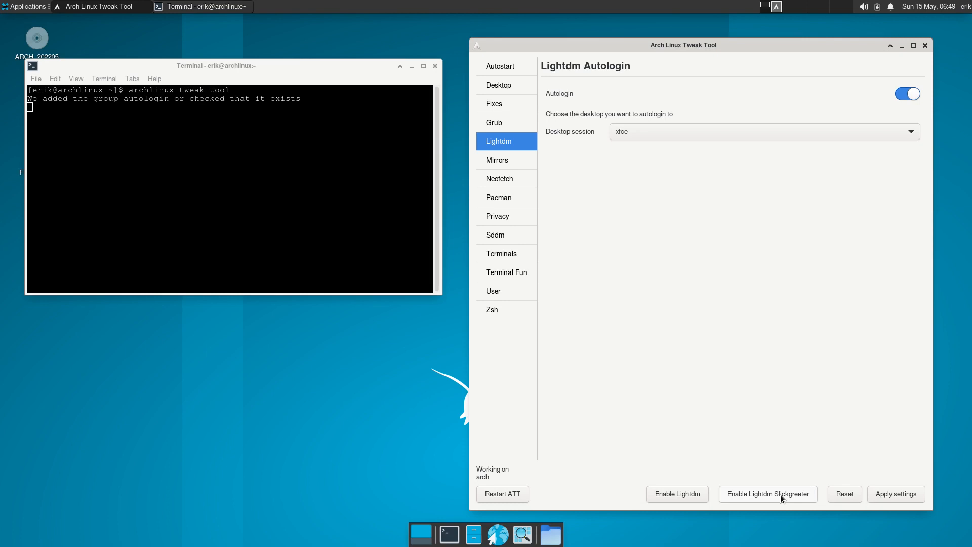
Enable Lightdm Slickgreeter and highlight the lightdm installed and slickgreeter enabled log lines
click(780, 494)
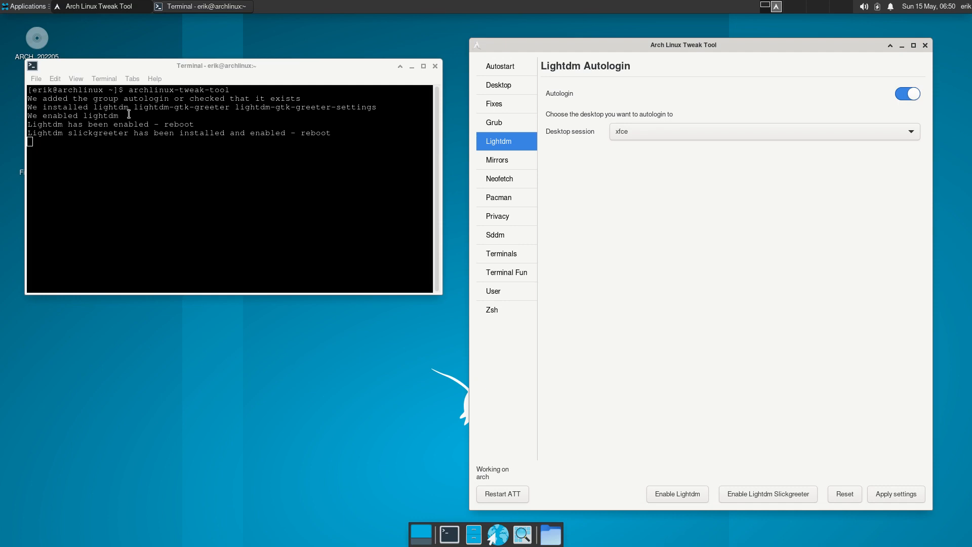
drag(375, 109, 26, 107)
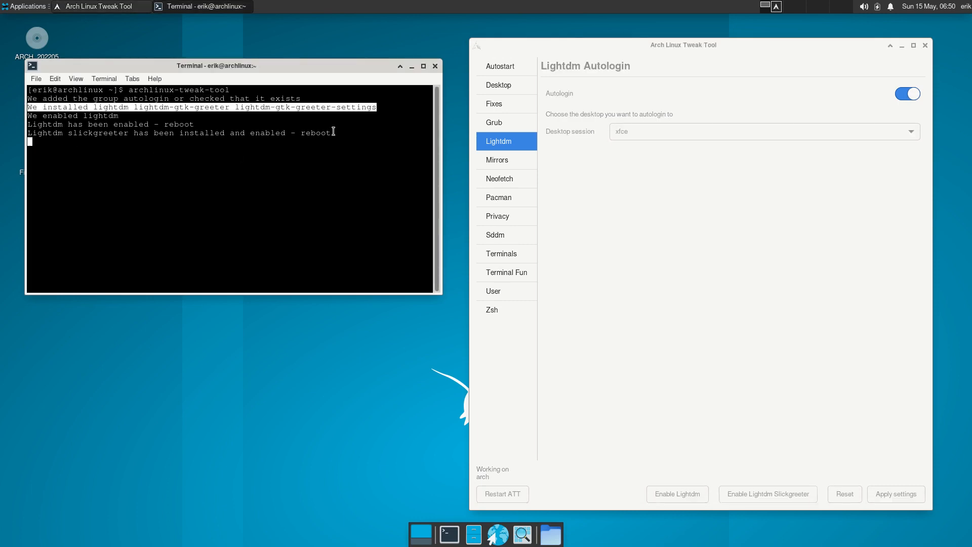
drag(331, 133, 27, 133)
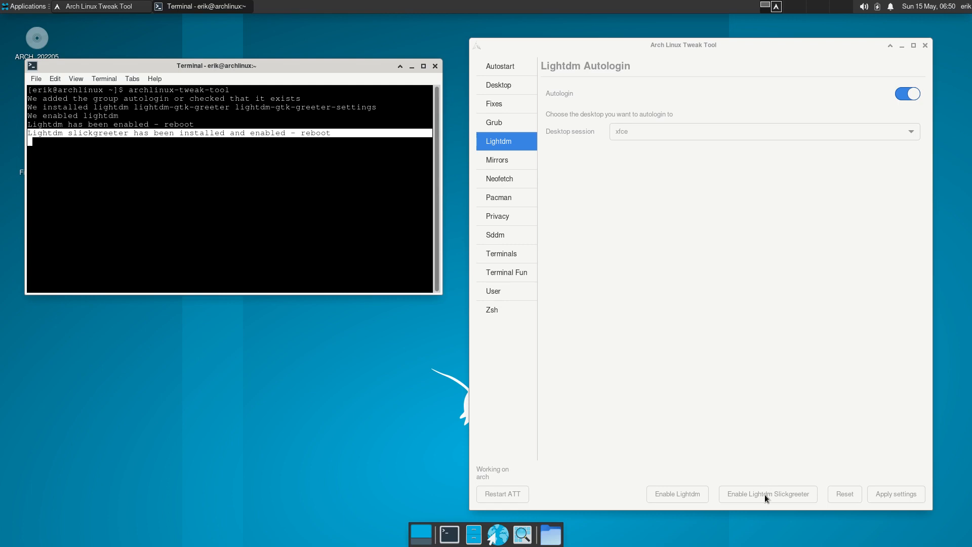
Log out of the Xfce session through the user menu
click(966, 6)
click(936, 71)
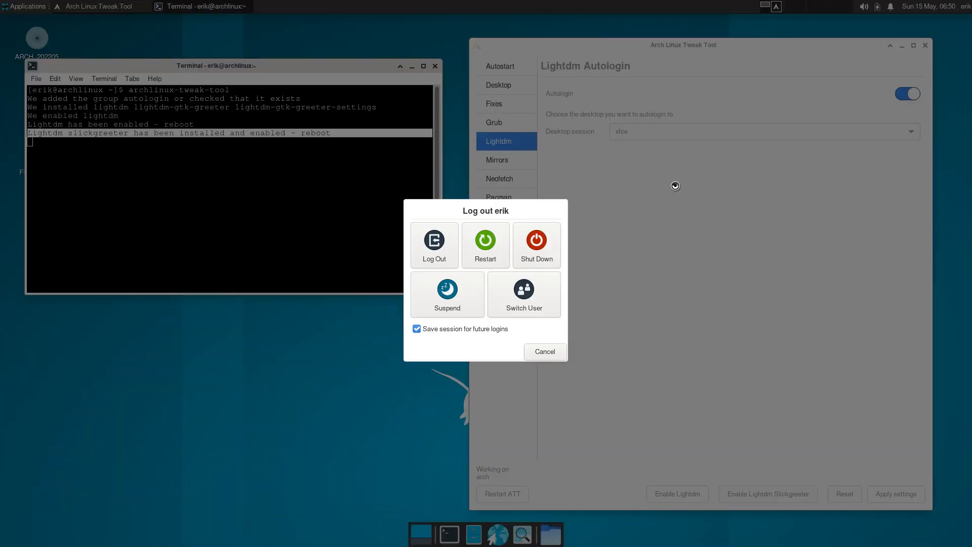
click(435, 240)
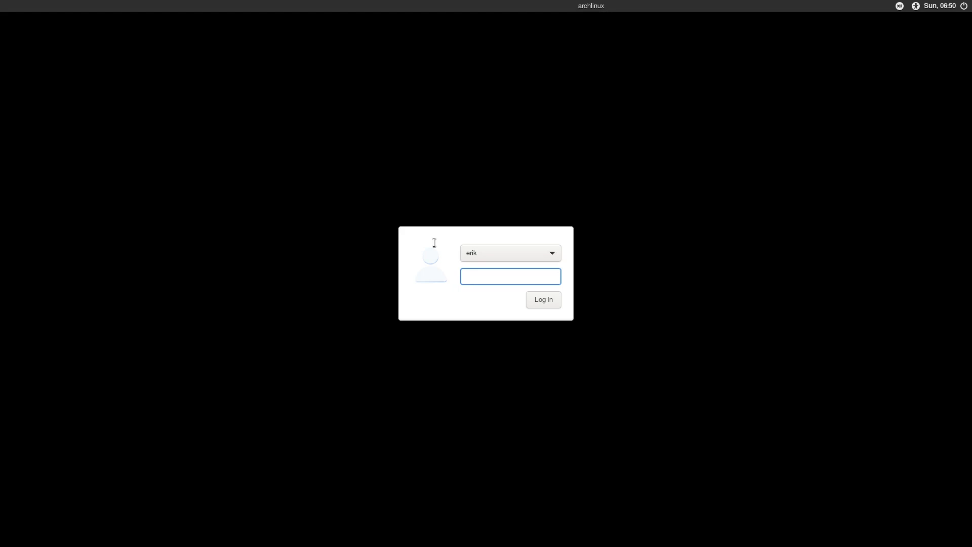
Restart from the greeter's power menu and choose Boot existing OS at the boot menu
click(964, 6)
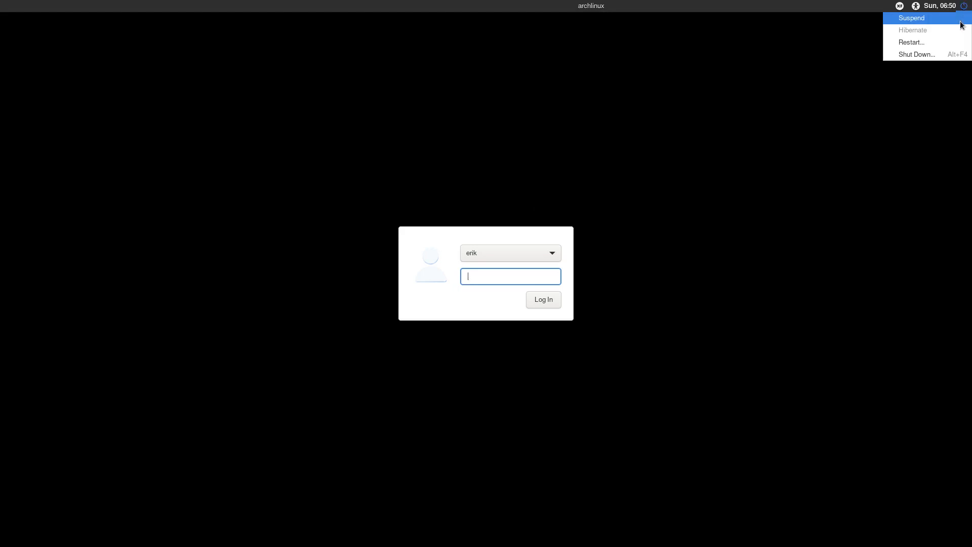
click(915, 43)
click(550, 301)
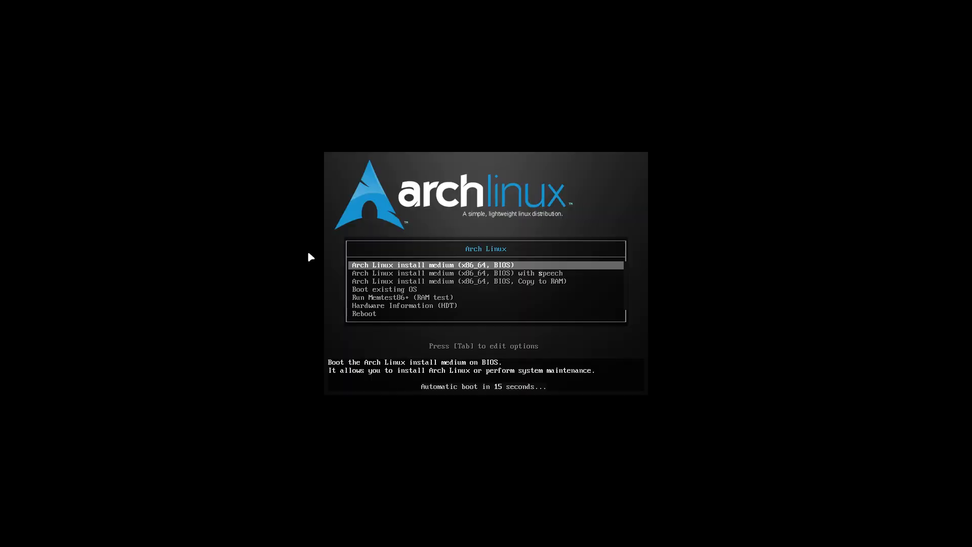
key(Down)
key(Down)
key(Down)
key(Return)
key(Return)
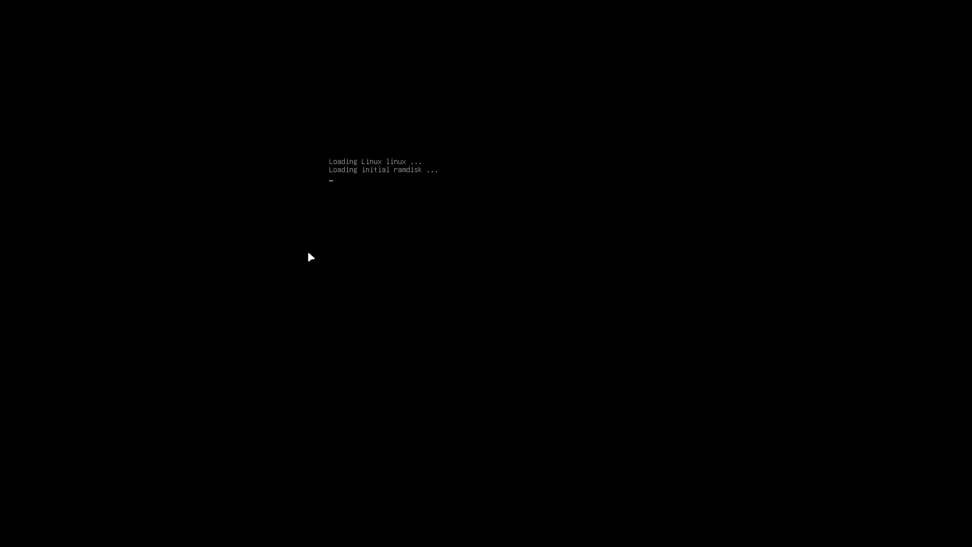
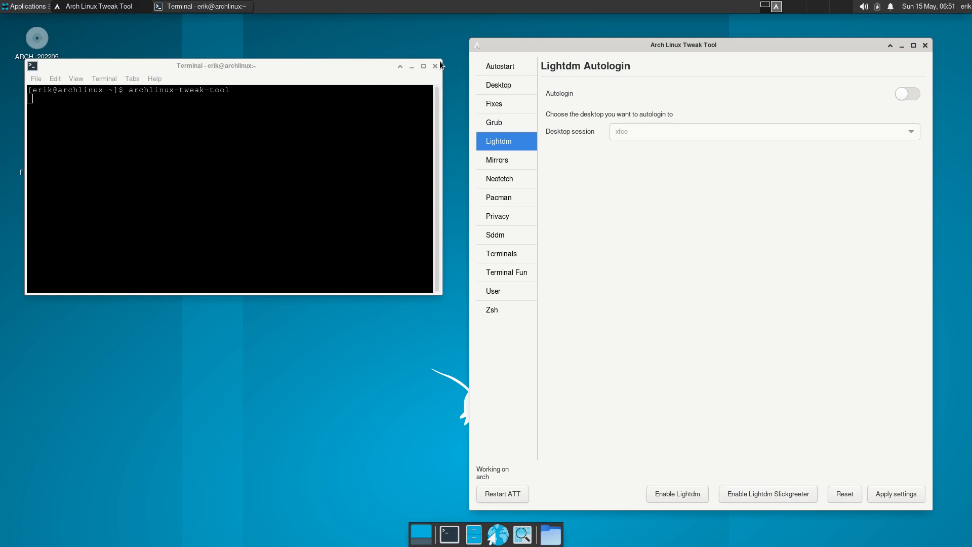
Close the terminal despite its running process and restart the computer from the session menu
click(435, 65)
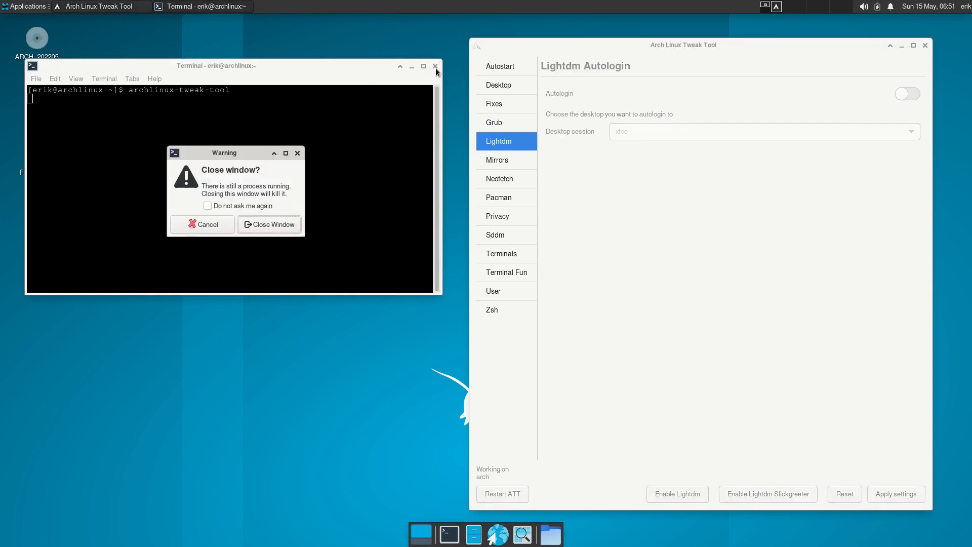
click(274, 225)
click(961, 10)
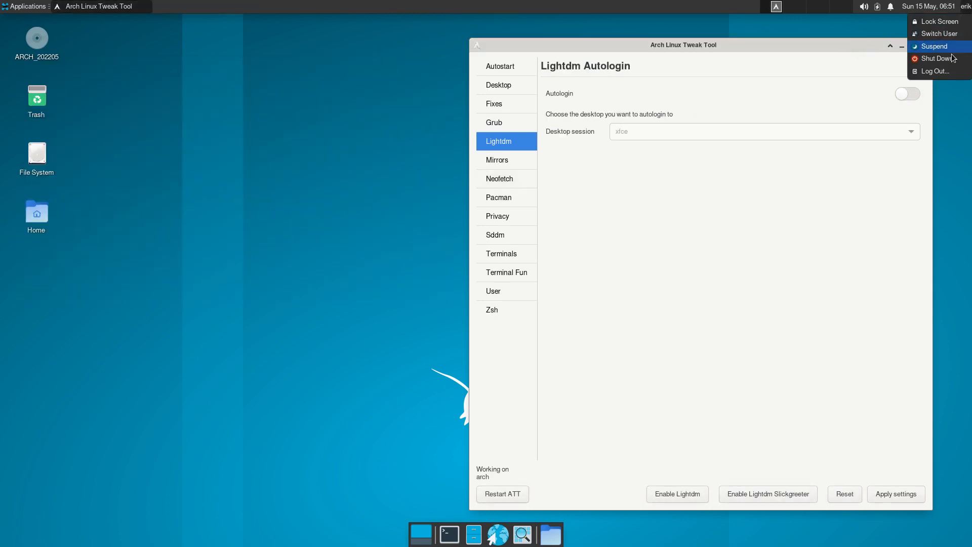
click(937, 71)
click(481, 245)
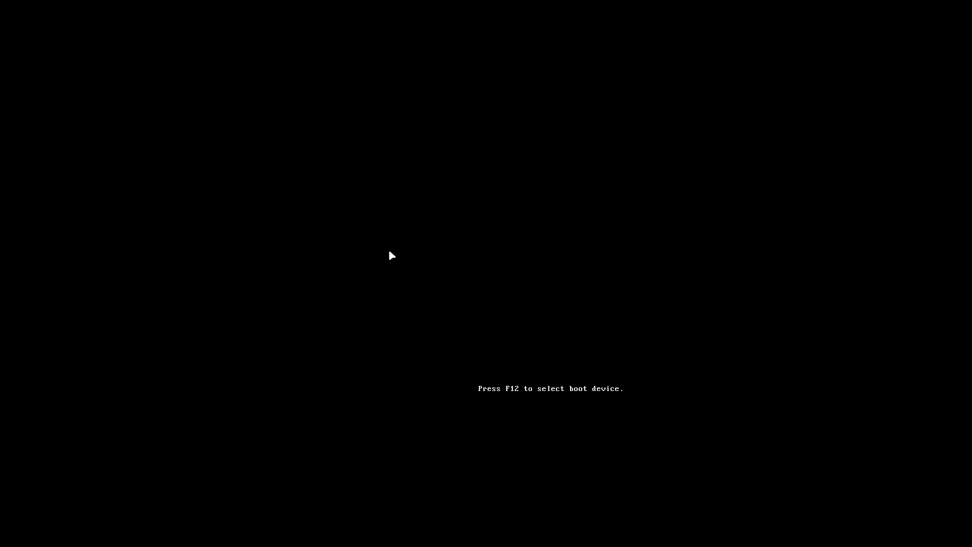
Boot the existing installed system and log in at the LightDM greeter with the user password
key(Down)
key(Down)
key(Down)
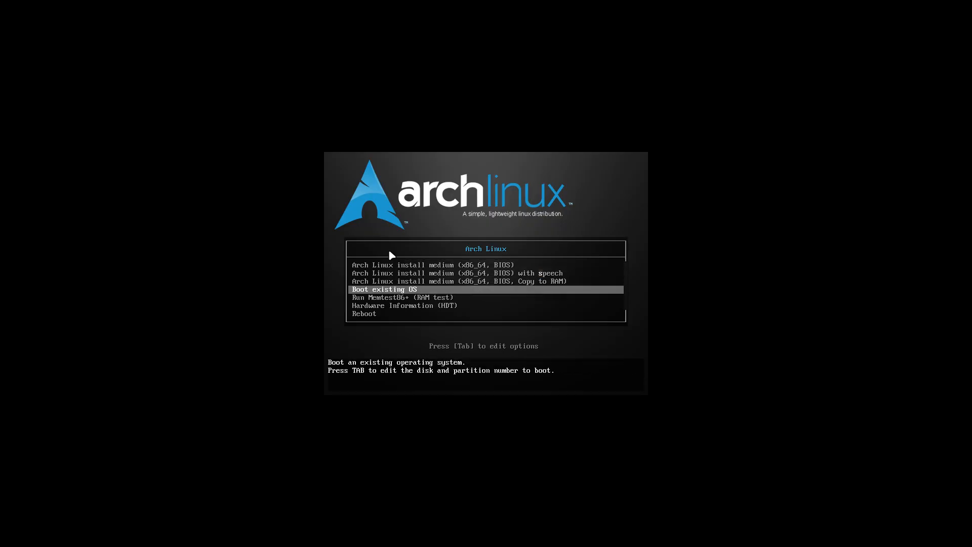
key(Return)
key(Return)
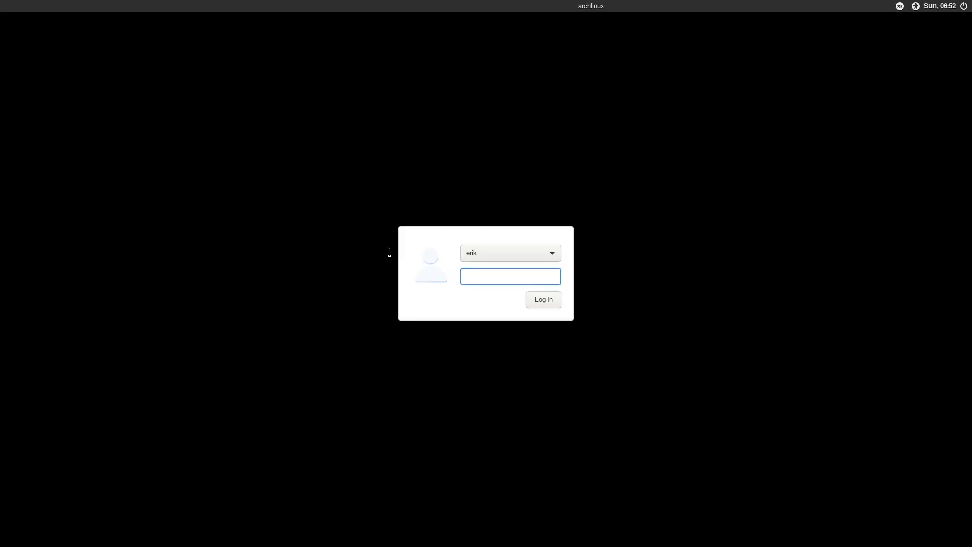
text(****)
key(Return)
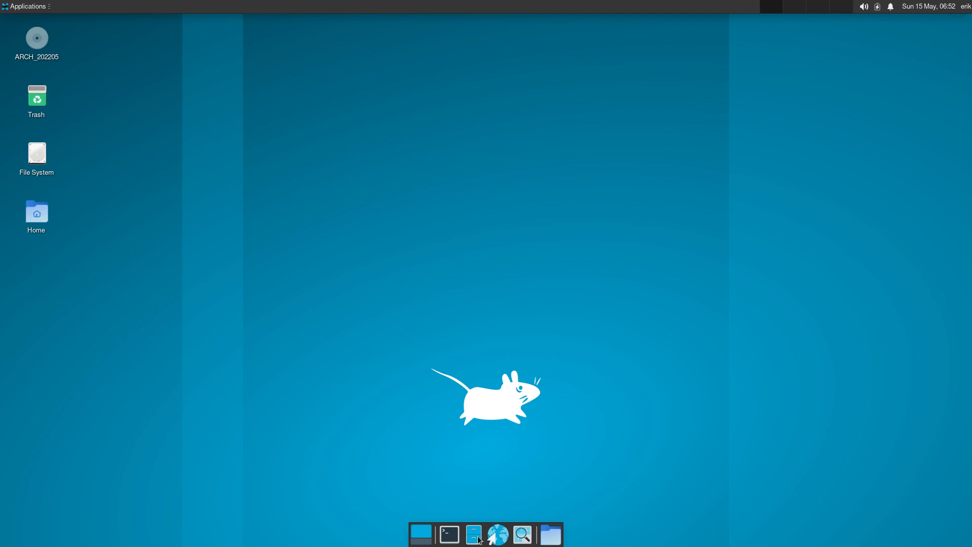
Launch archlinux-tweak-tool from a terminal and authenticate with the administrator password
click(449, 534)
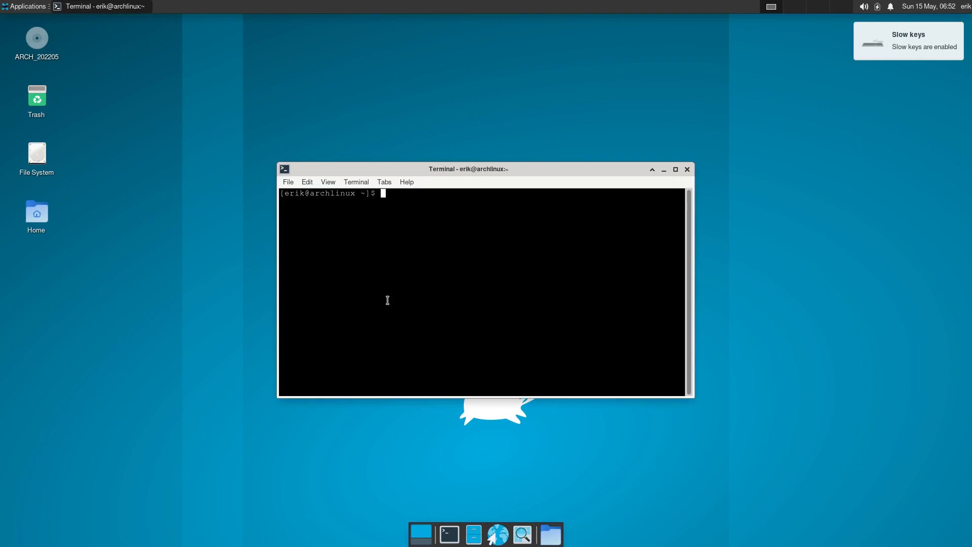
text(archl)
key(Tab)
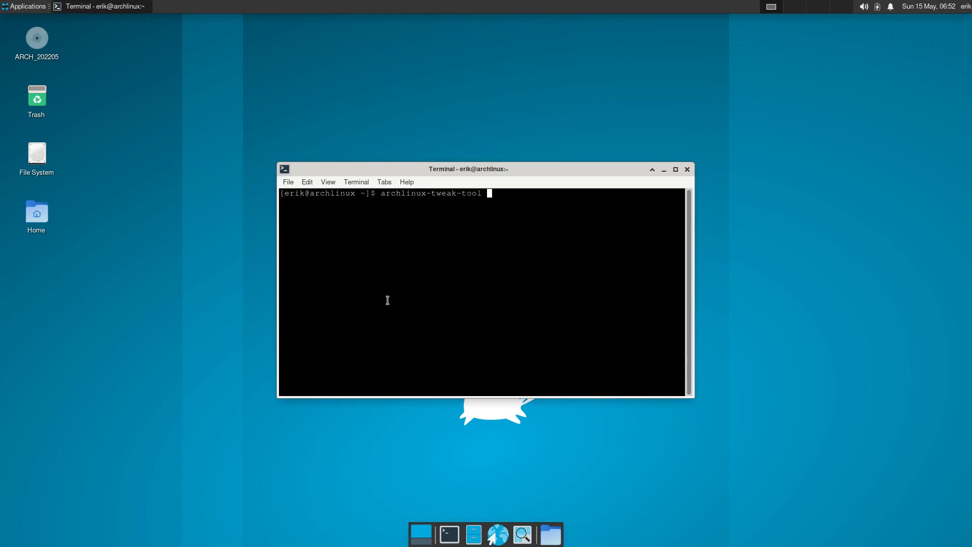
key(Return)
text(*****)
key(Return)
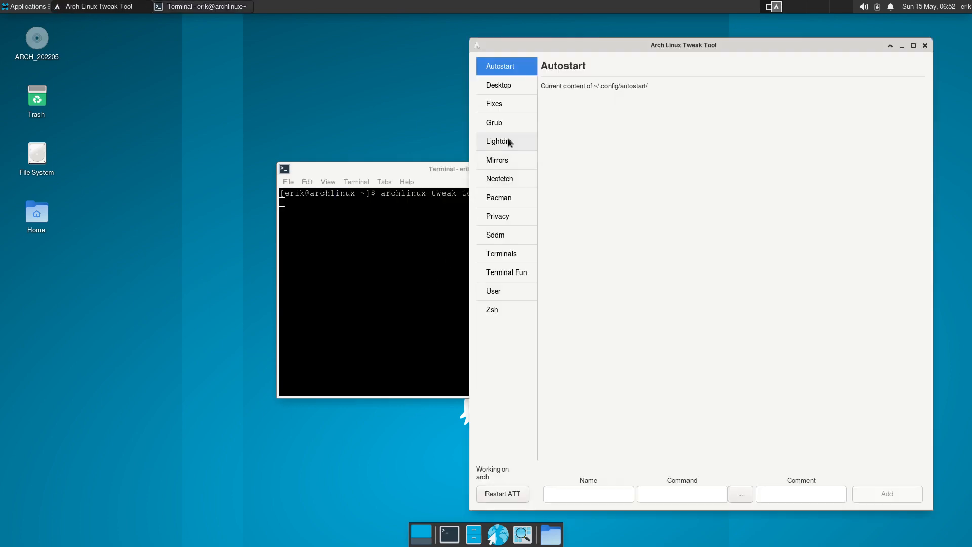
Install the awesome desktop, check arcolinux-awesome-git in the output, and restart the tool
click(509, 142)
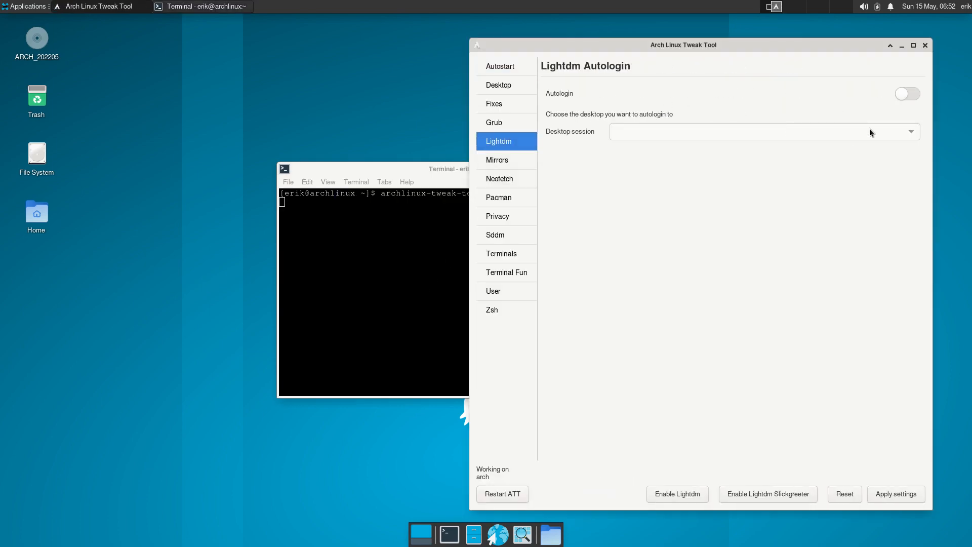
click(512, 85)
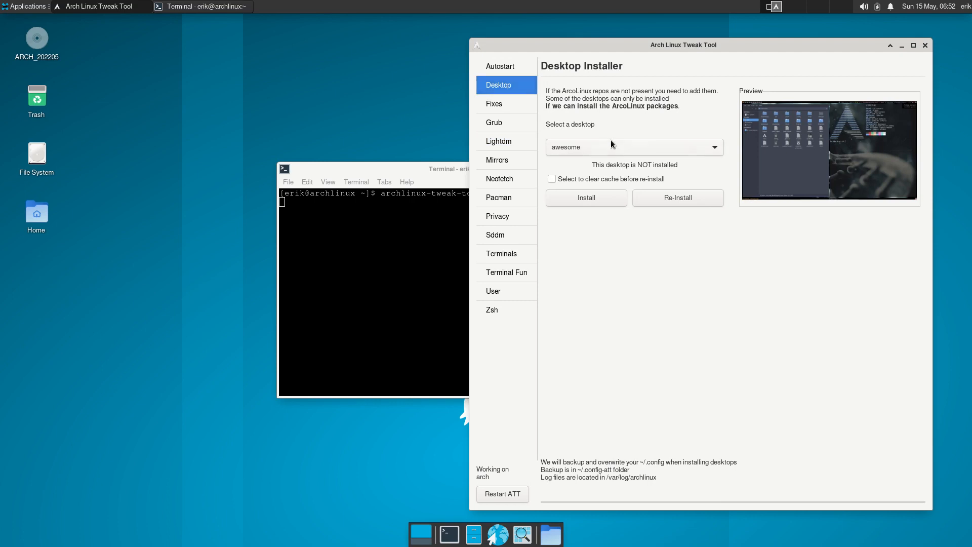
click(597, 200)
drag(378, 166, 157, 157)
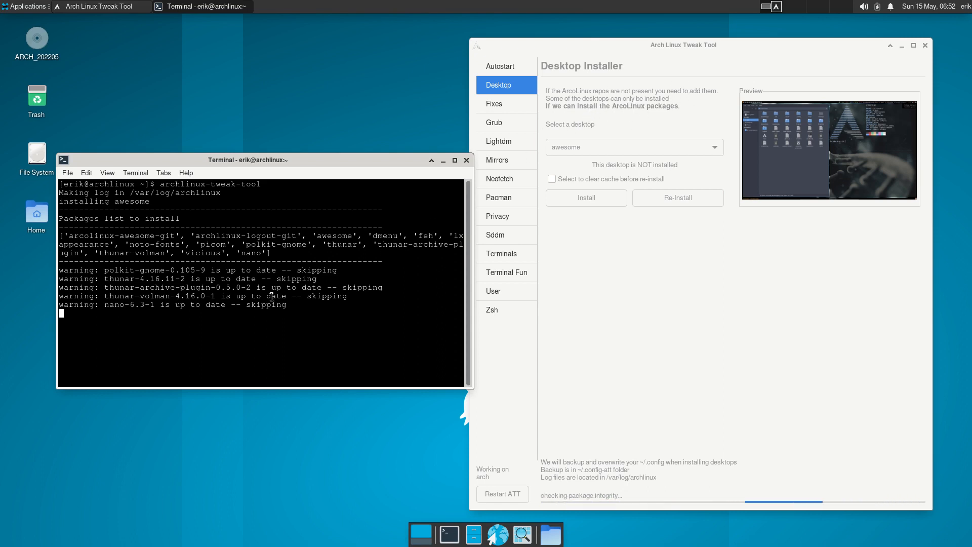
drag(181, 235, 69, 235)
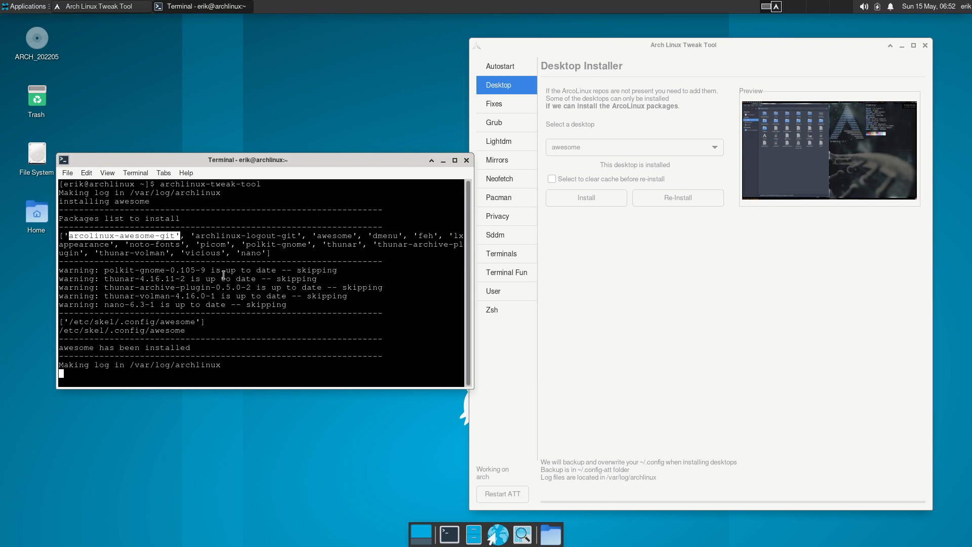
click(723, 280)
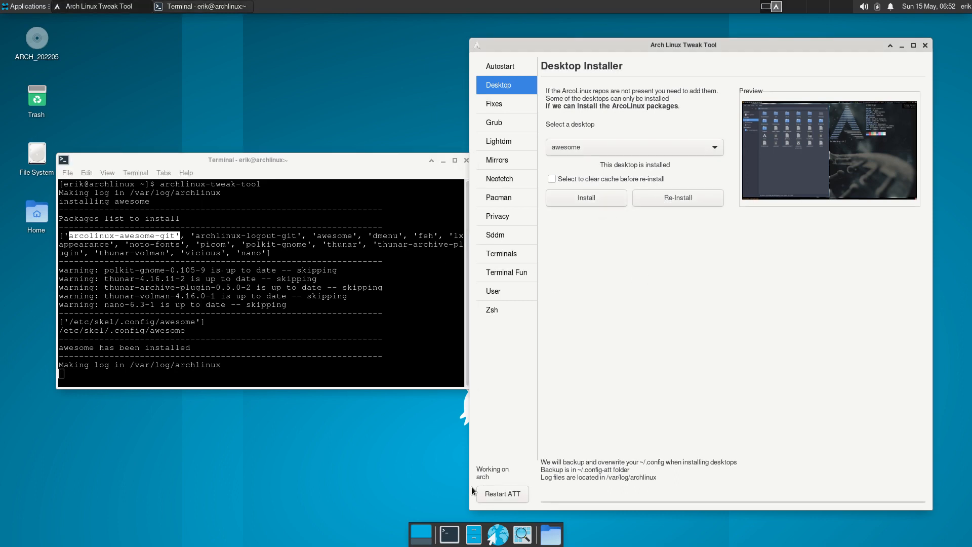
click(499, 491)
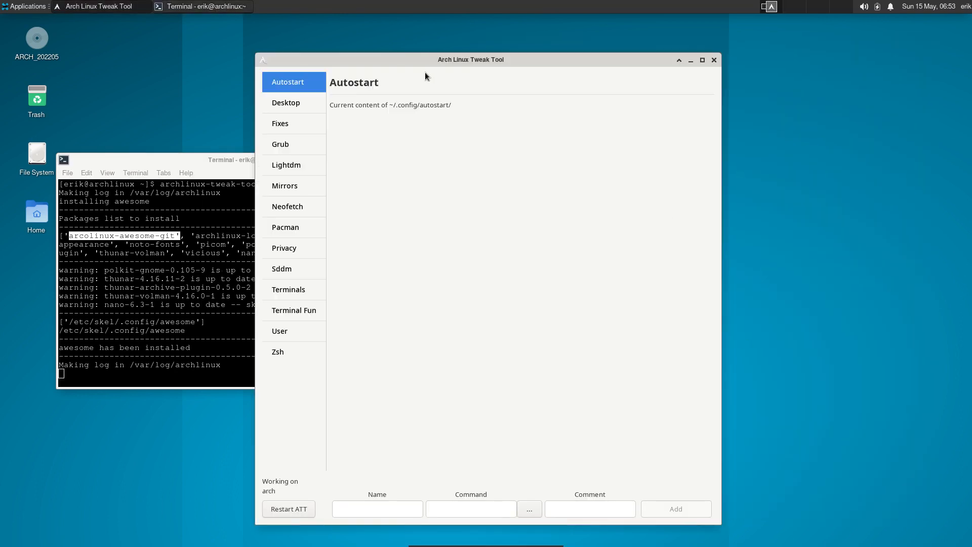
Turn on LightDM autologin with awesome as the desktop session and apply the settings
click(302, 170)
drag(523, 62, 689, 53)
click(860, 101)
click(819, 142)
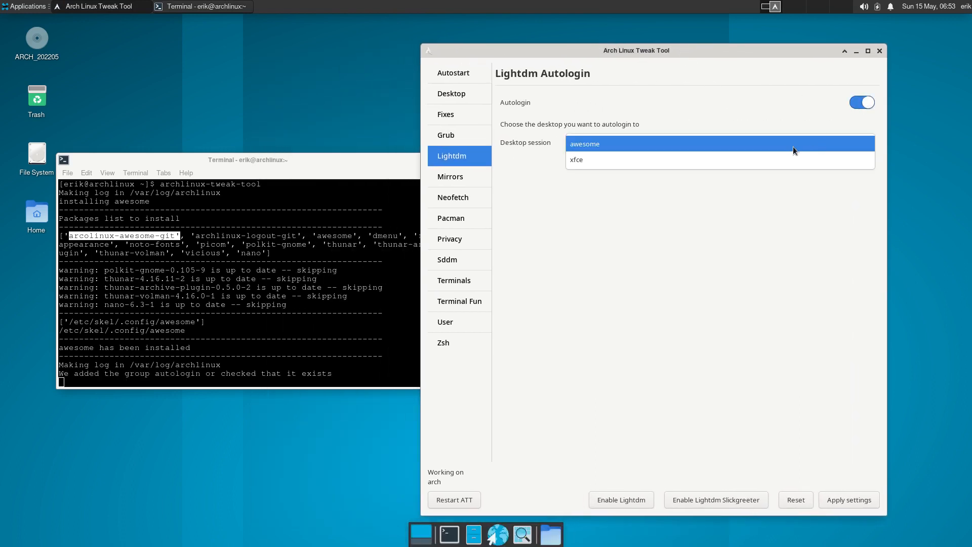
click(619, 148)
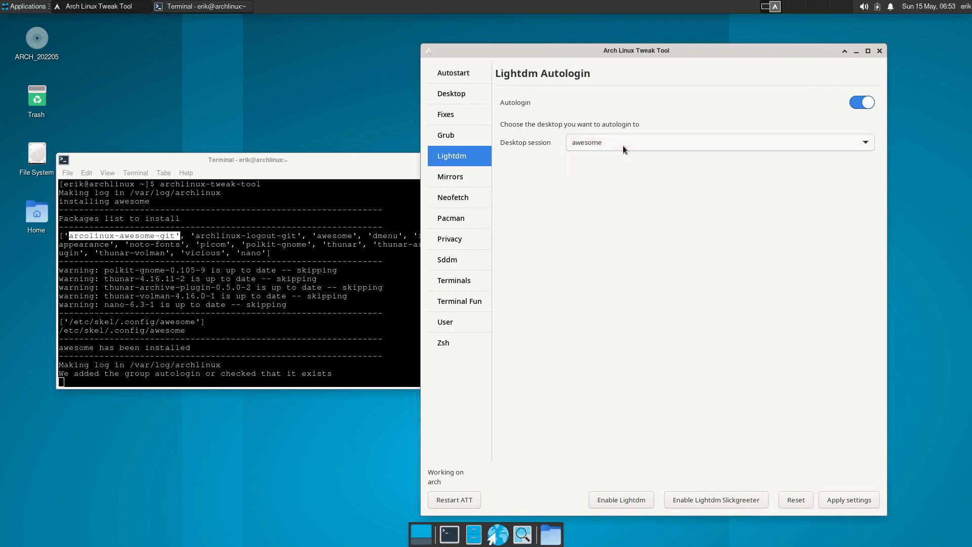
click(868, 499)
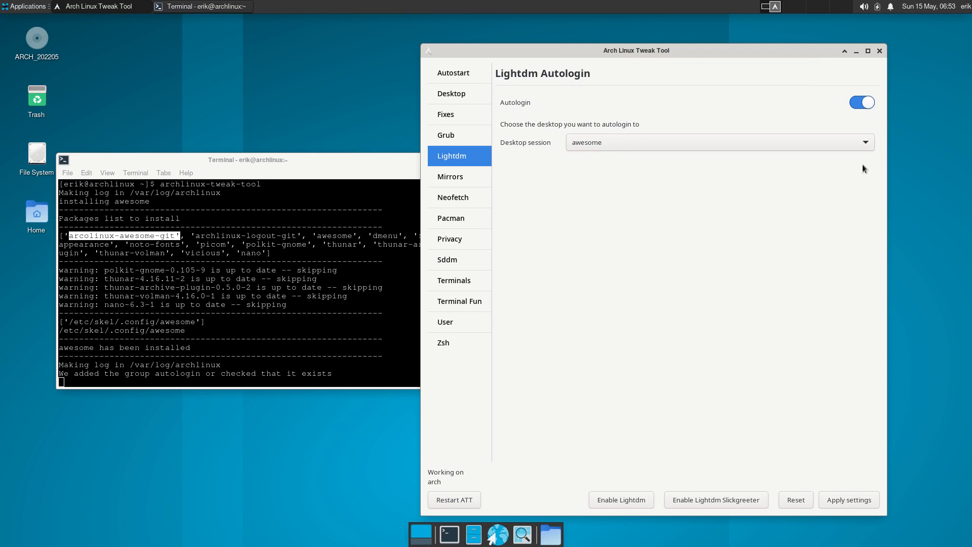
Log out and restart the computer
click(965, 6)
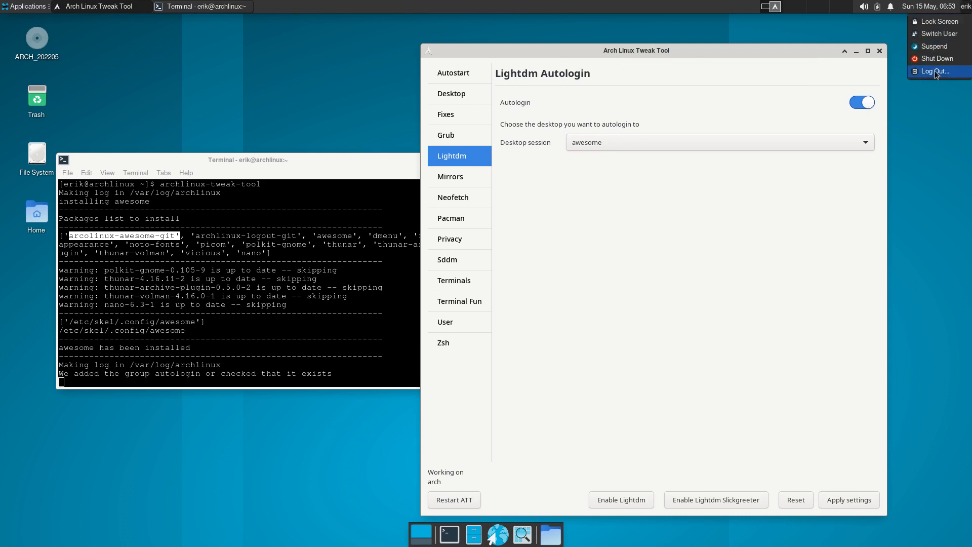
click(942, 73)
click(483, 243)
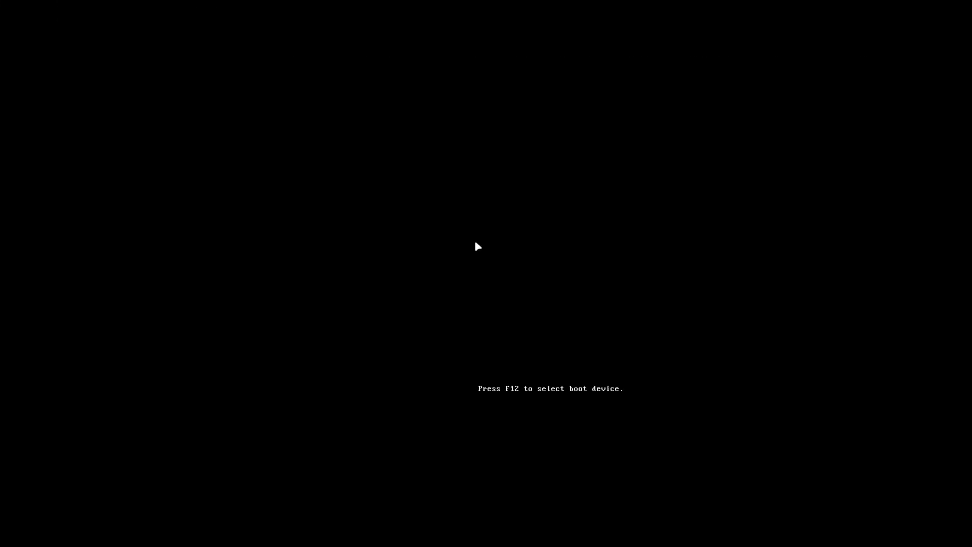
Boot the installed system straight into awesome and open an Alacritty terminal
key(Down)
key(Down)
key(Down)
key(Return)
key(Return)
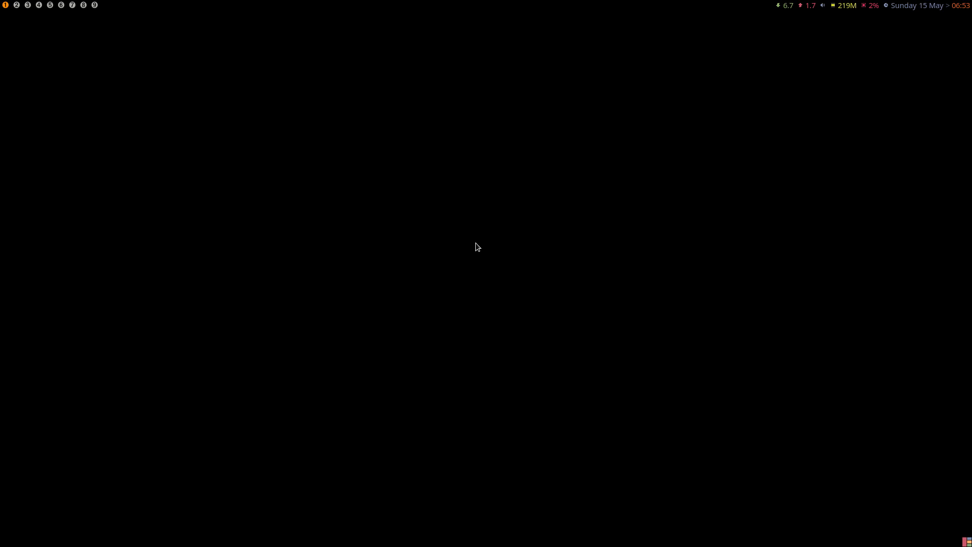
key(super+Return)
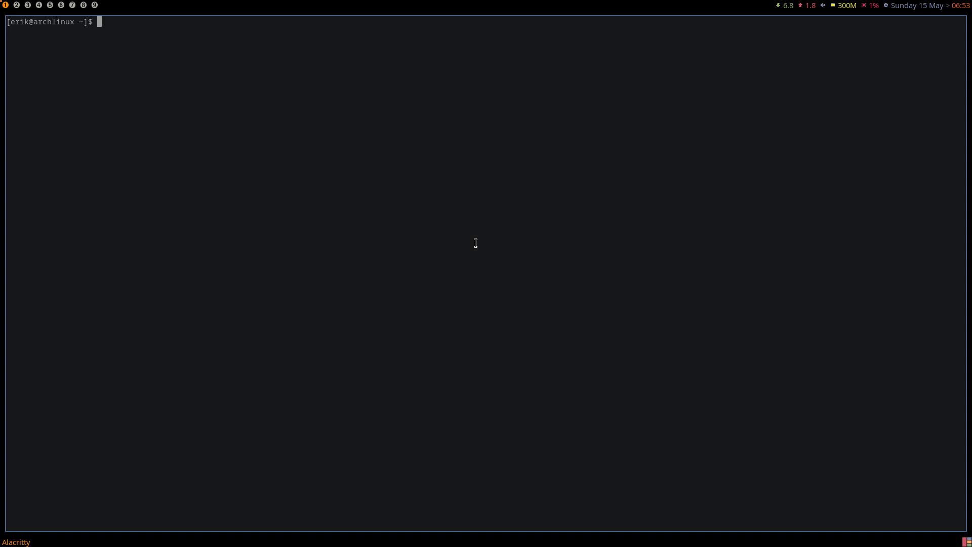
key(super+shift+Return)
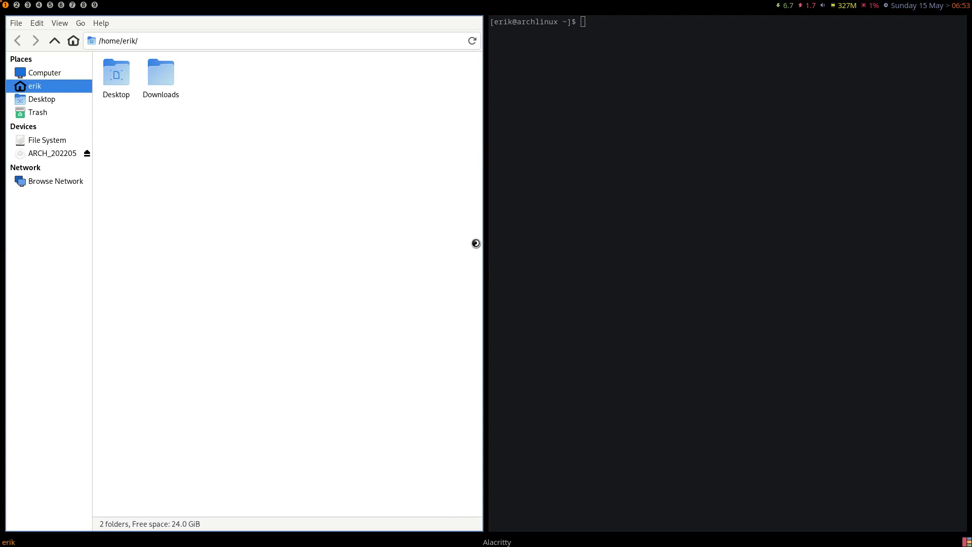
key(super+p)
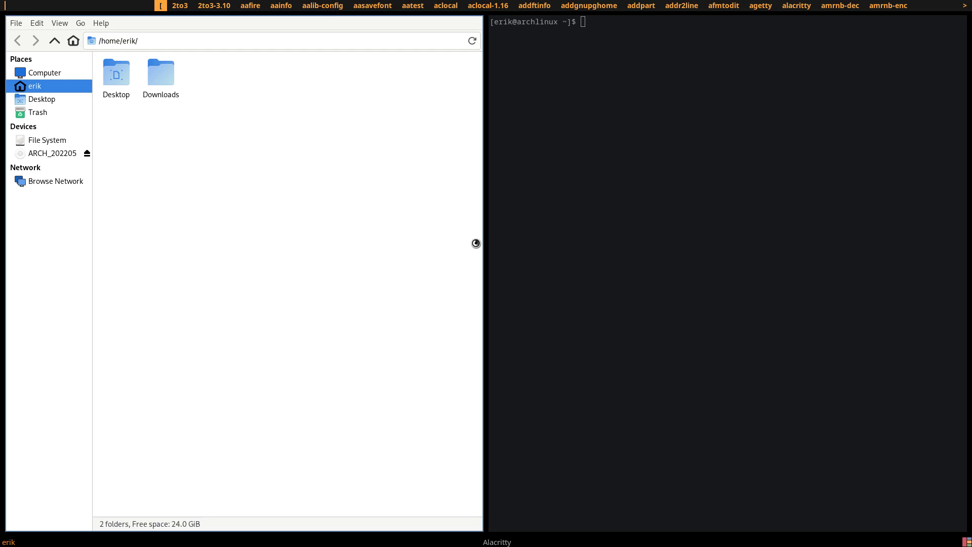
key(Escape)
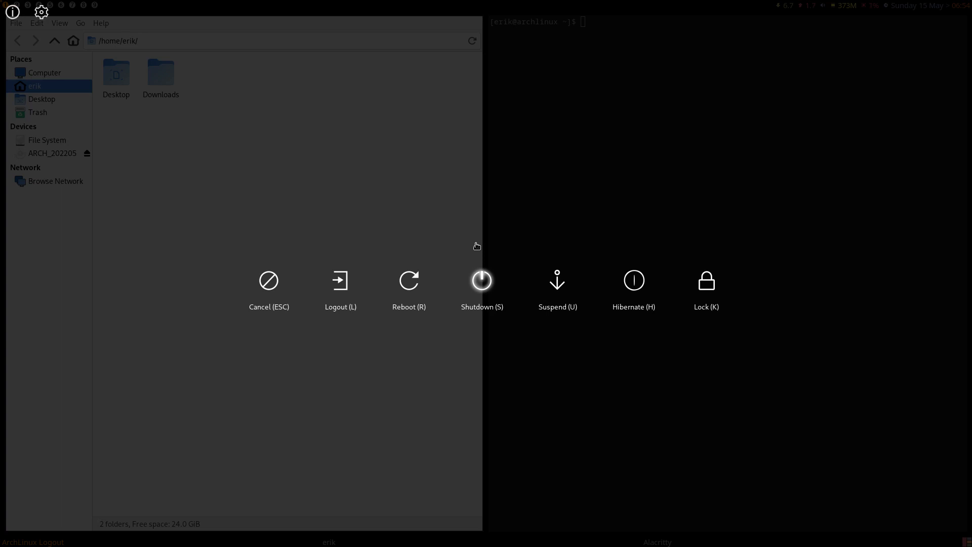
key(Escape)
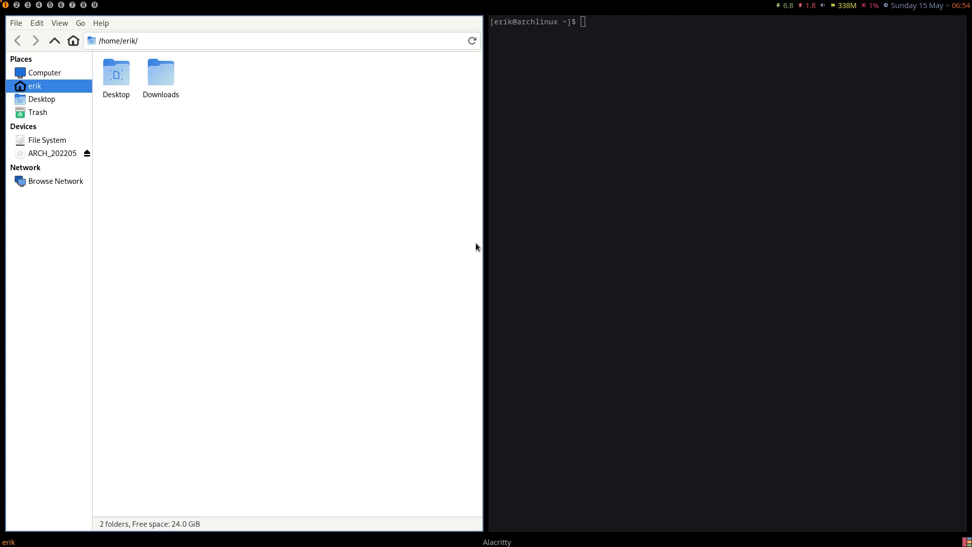
key(super+x)
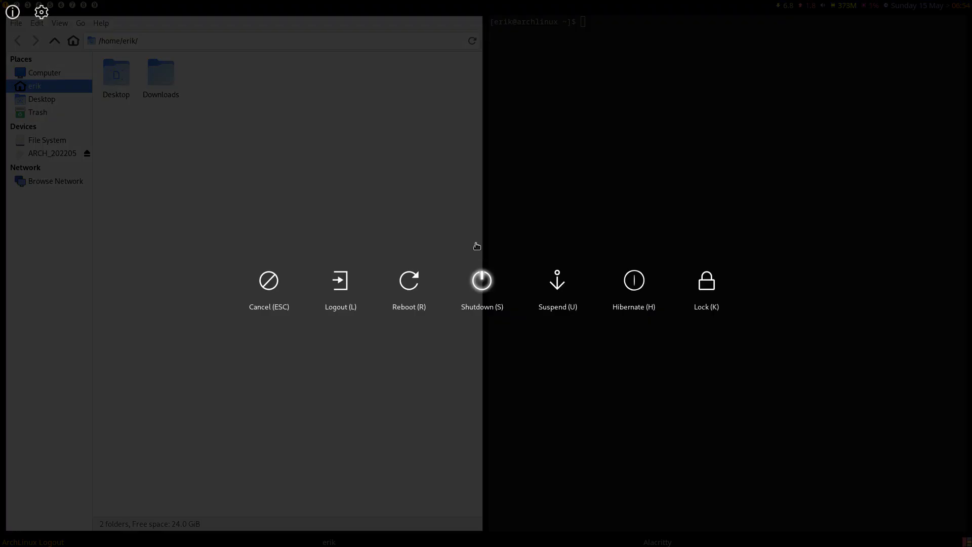
key(Escape)
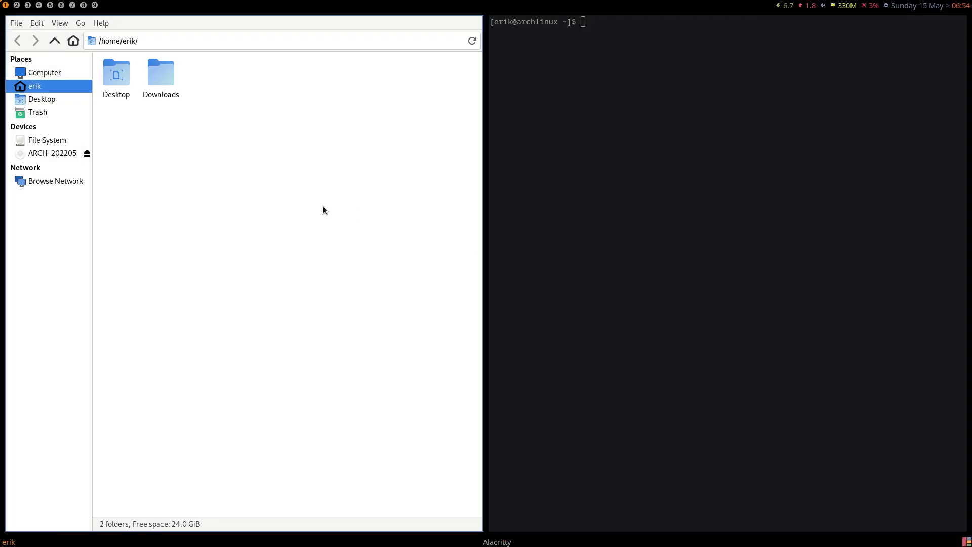
key(super+q)
Launch archlinux-tweak-tool from the terminal and authenticate with the administrator password
text(att)
key(Return)
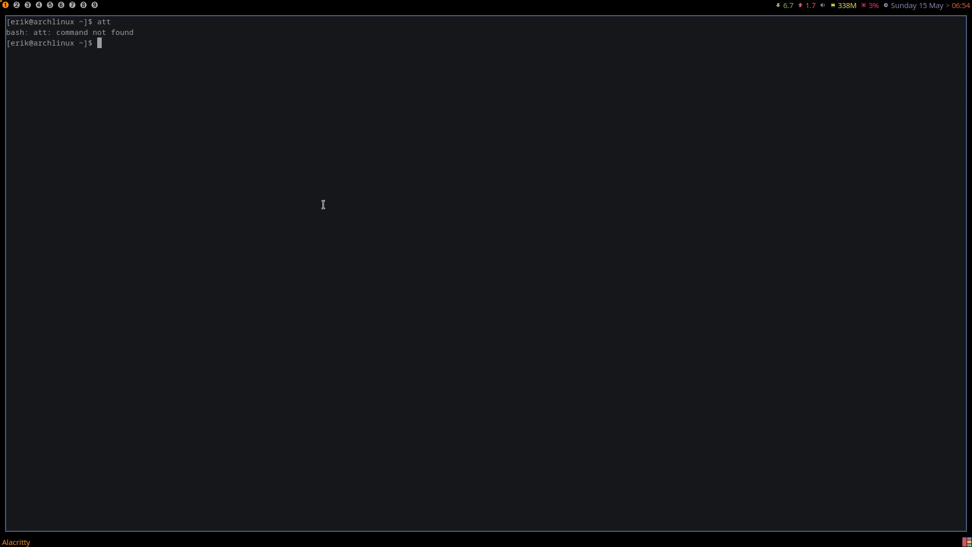
text(arch)
key(Tab)
text(t)
key(Tab)
key(Return)
text(****)
key(Return)
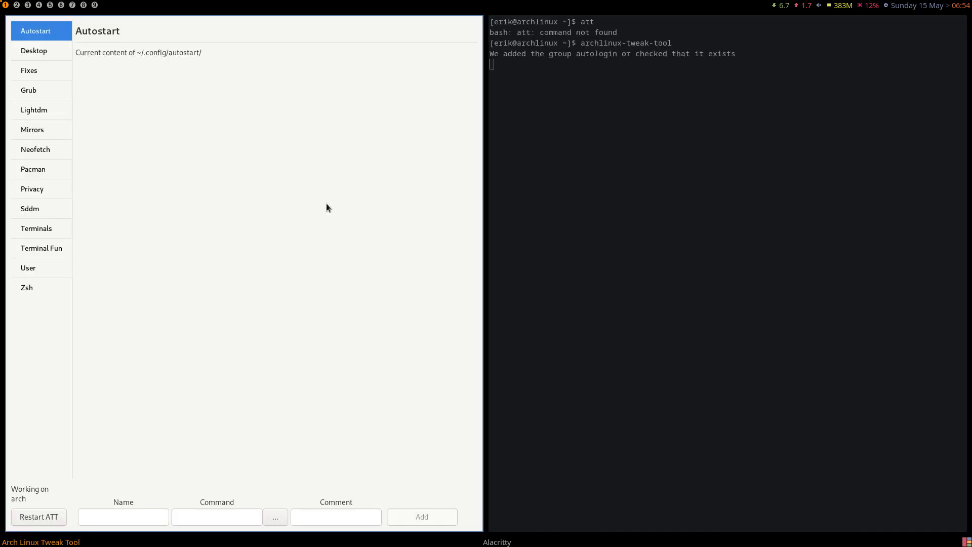
Go through Fixes and Lightdm to the Sddm page, which reports no sddm configuration
click(38, 77)
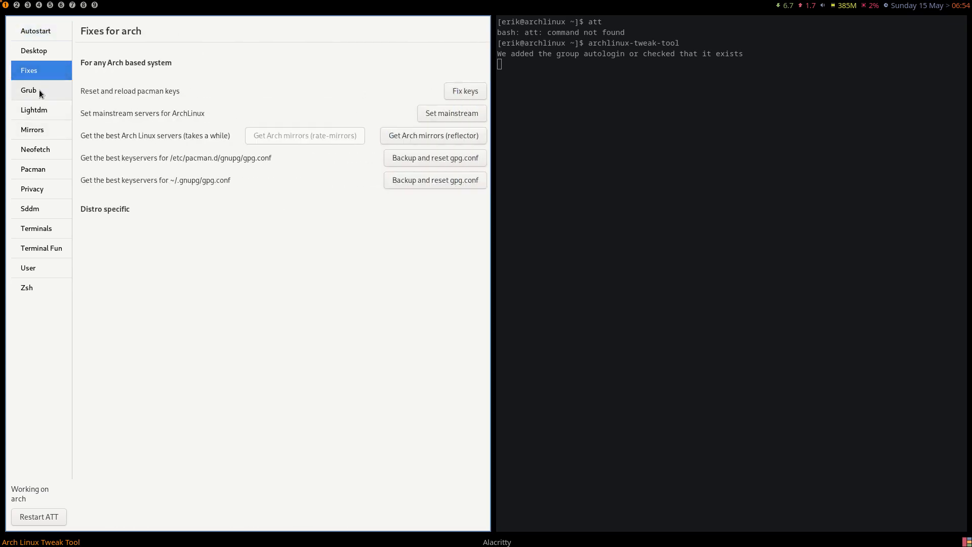
click(39, 106)
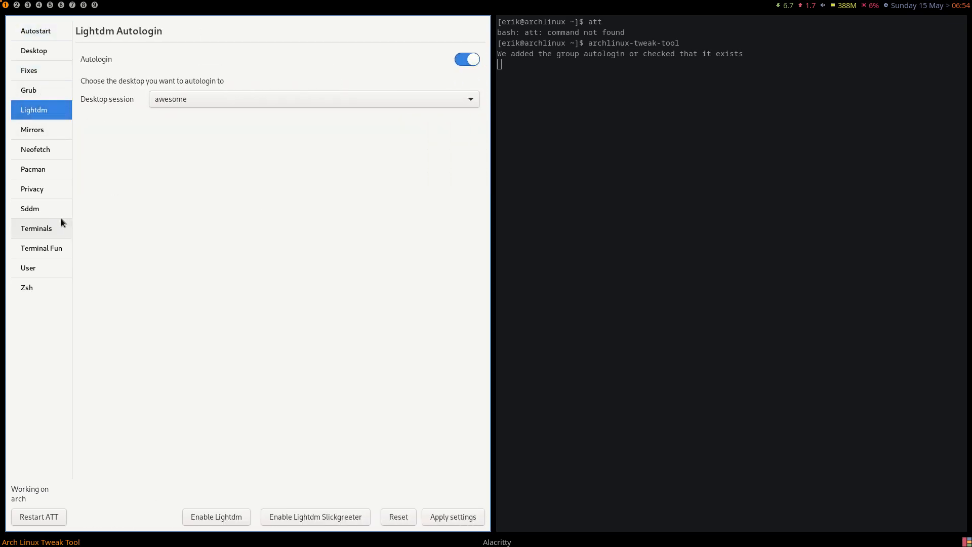
click(40, 212)
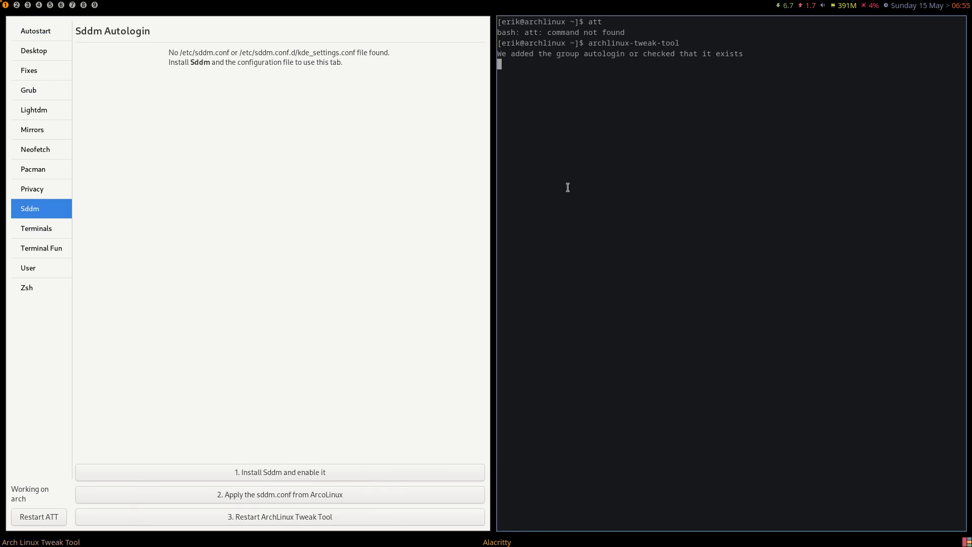
Open Thunar at /etc and type-ahead 'sddm' to look for SDDM configuration
key(super+shift+Return)
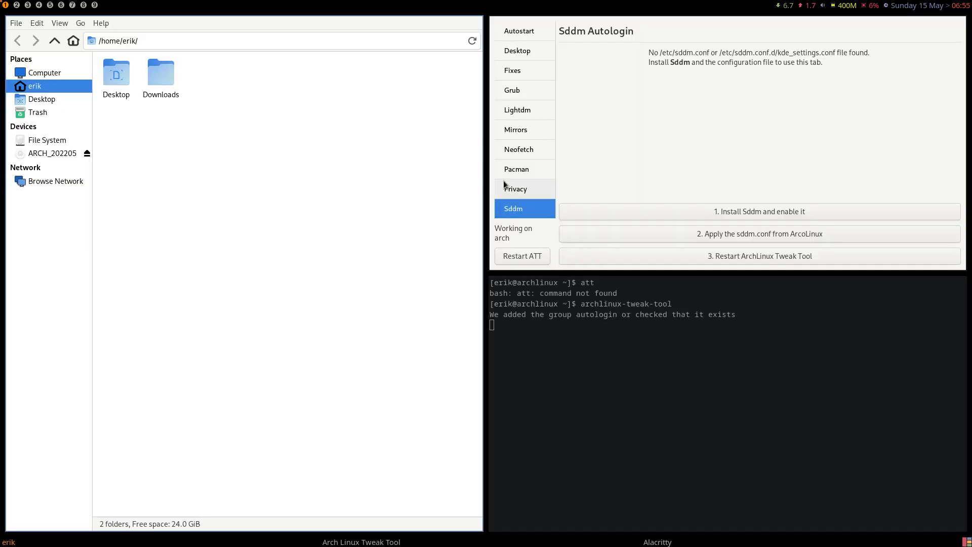
click(46, 140)
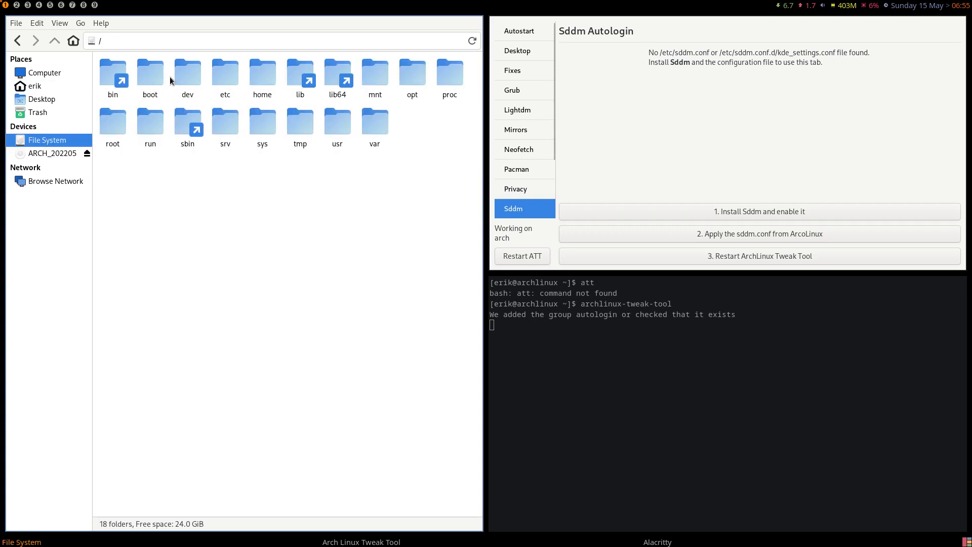
double_click(223, 73)
text(ddm)
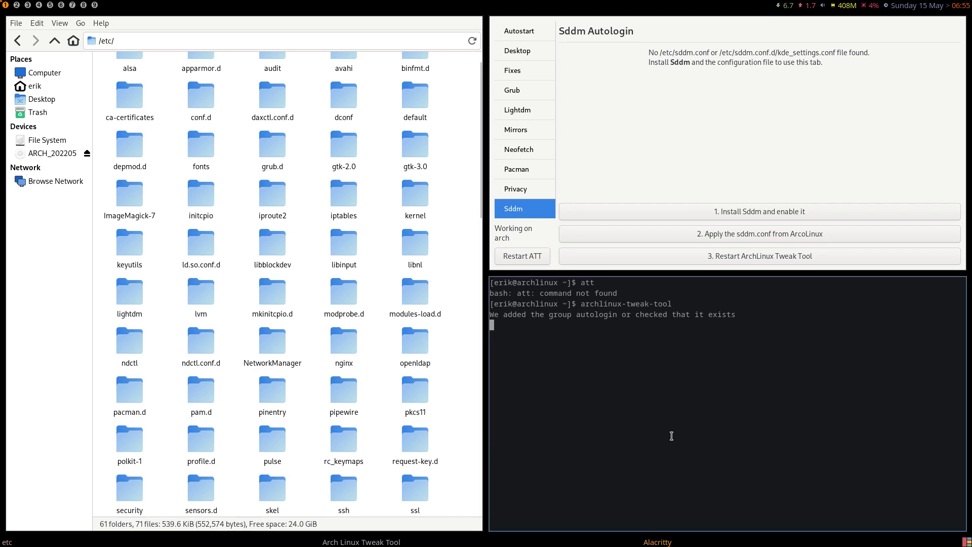
On workspace 2, try a sudo pacman -R removal command in a terminal, then close it
click(17, 5)
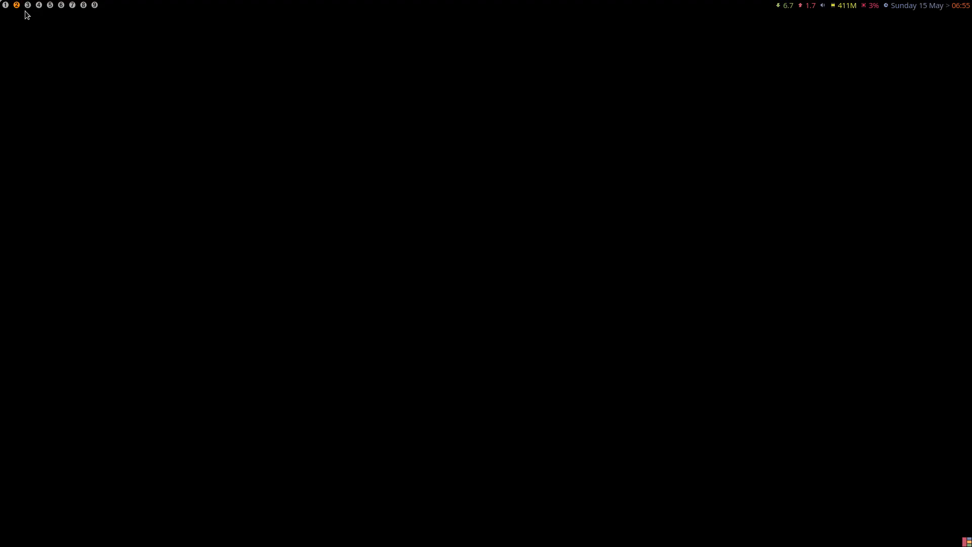
key(super+Return)
text(sudo pac)
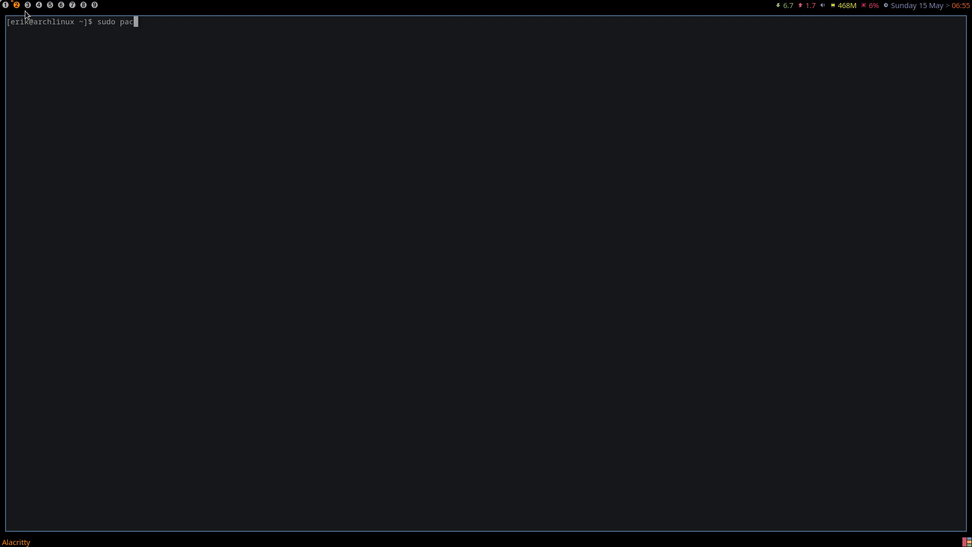
text(man -R sddm)
key(BackSpace)
key(BackSpace)
text(l2)
key(super+q)
Back on workspace 1, install and enable SDDM, selecting arcolinux-sddm-simplicity-git in the output
click(10, 6)
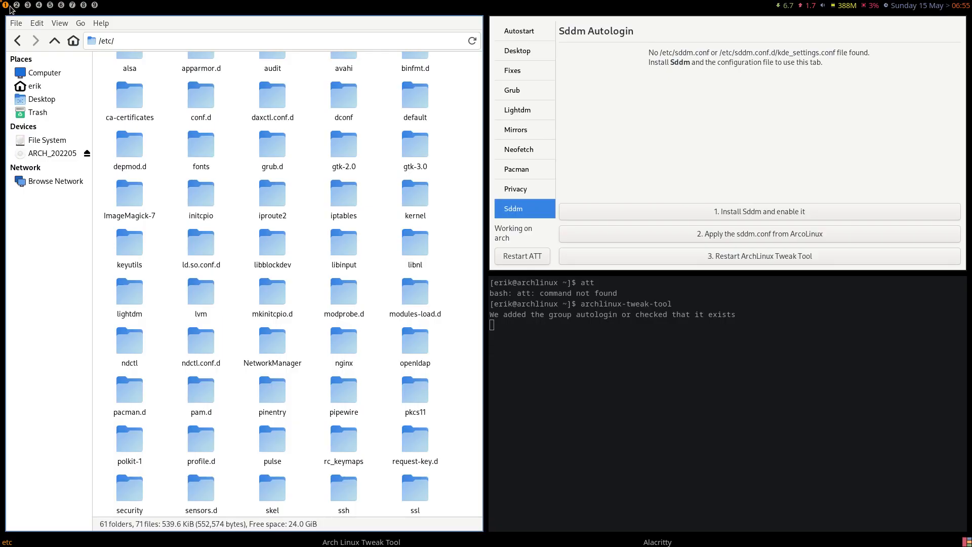
click(765, 214)
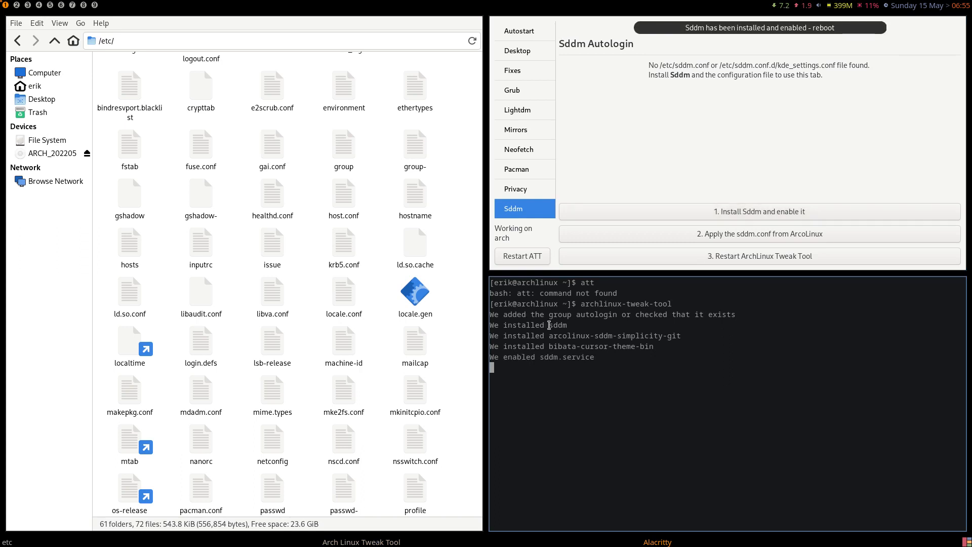
drag(549, 336, 691, 338)
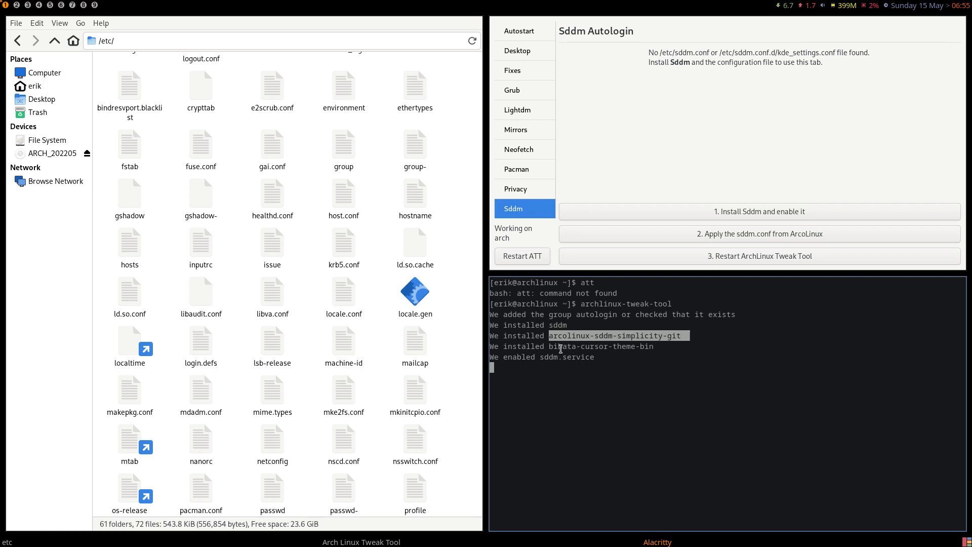
drag(549, 348, 652, 348)
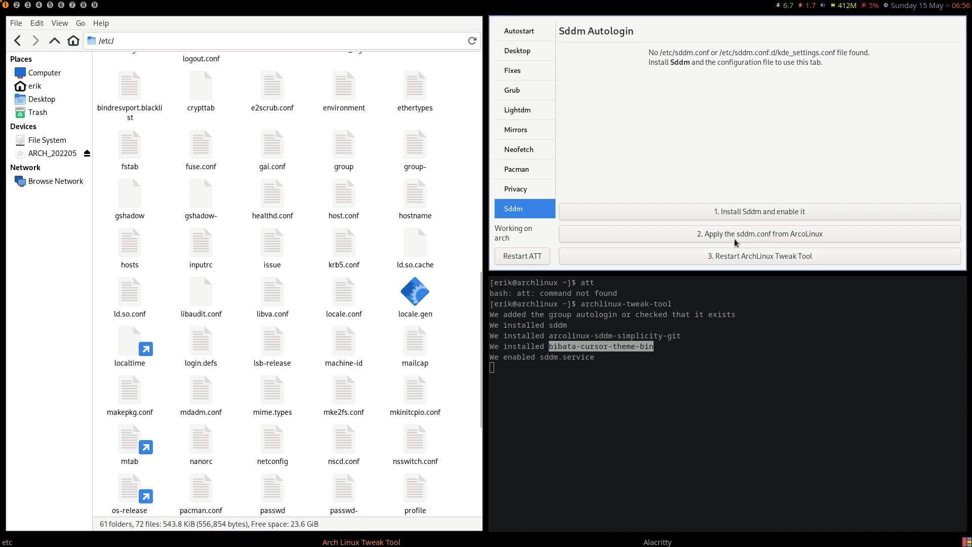
scroll(317, 284, up, 3)
scroll(317, 284, down, 9)
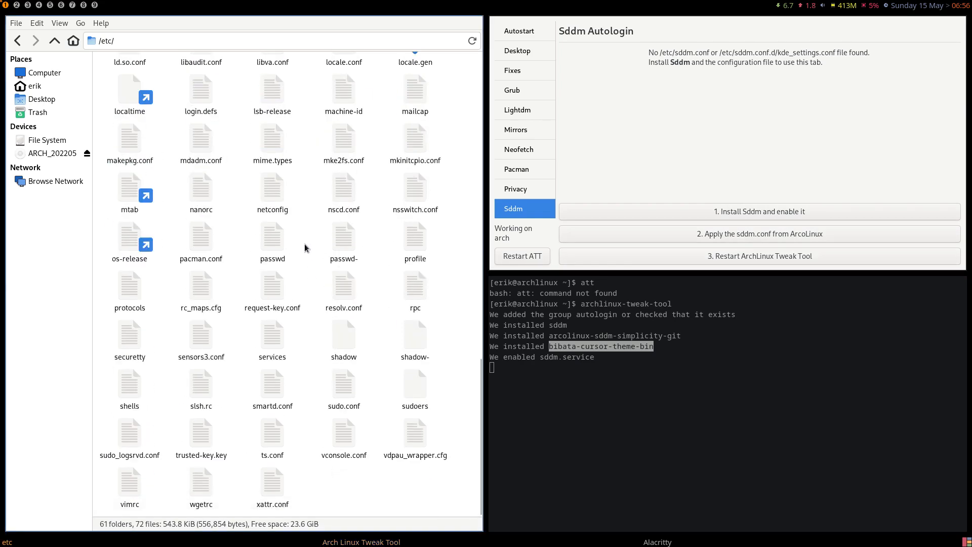
text(sd)
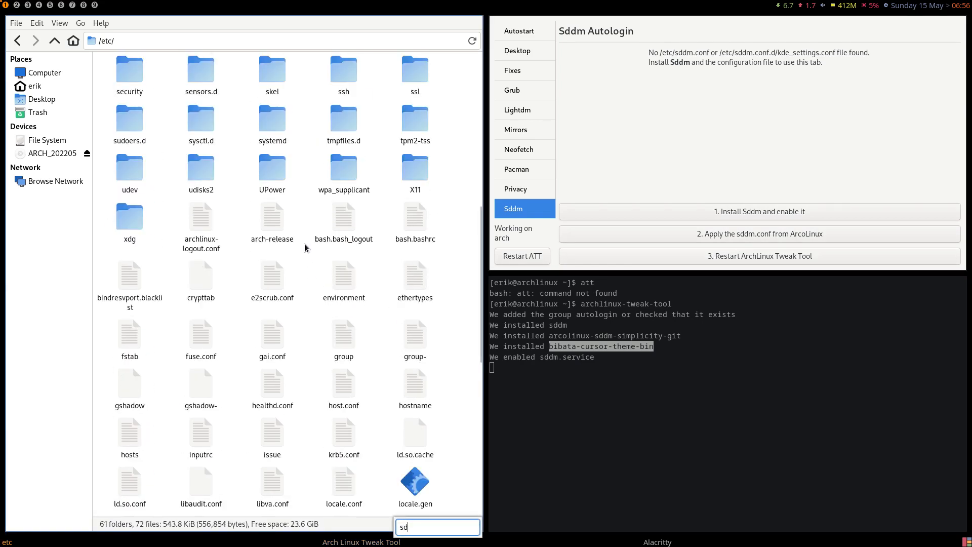
text(dm.)
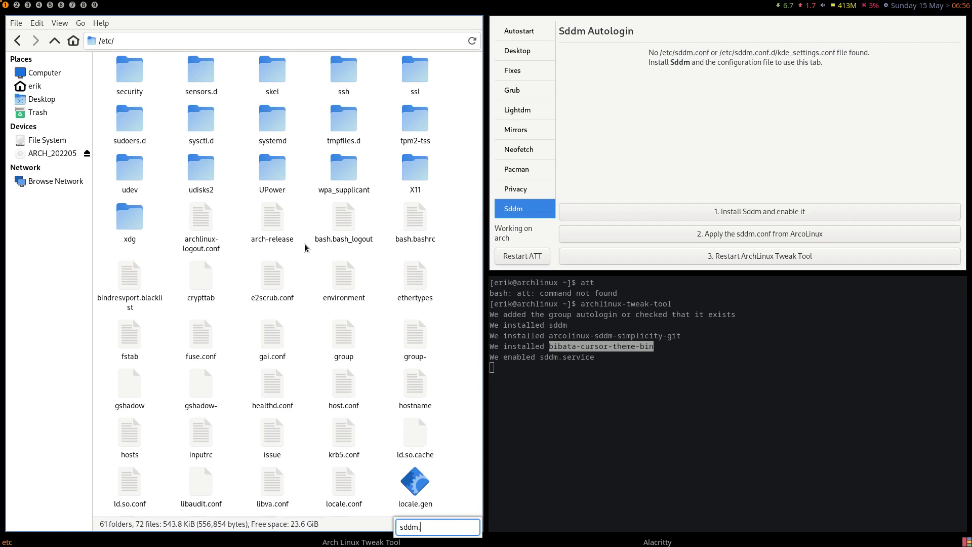
key(BackSpace)
scroll(289, 395, down, 5)
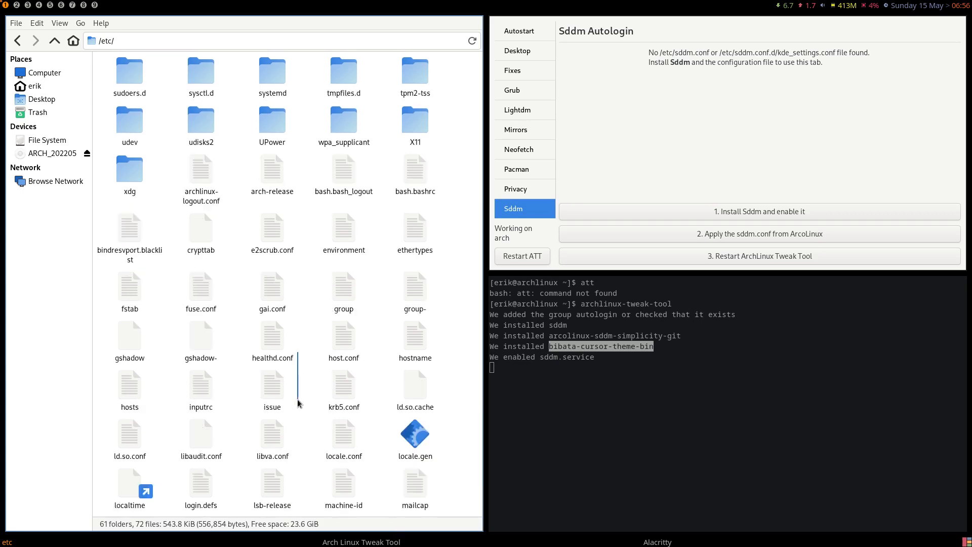
scroll(296, 399, down, 4)
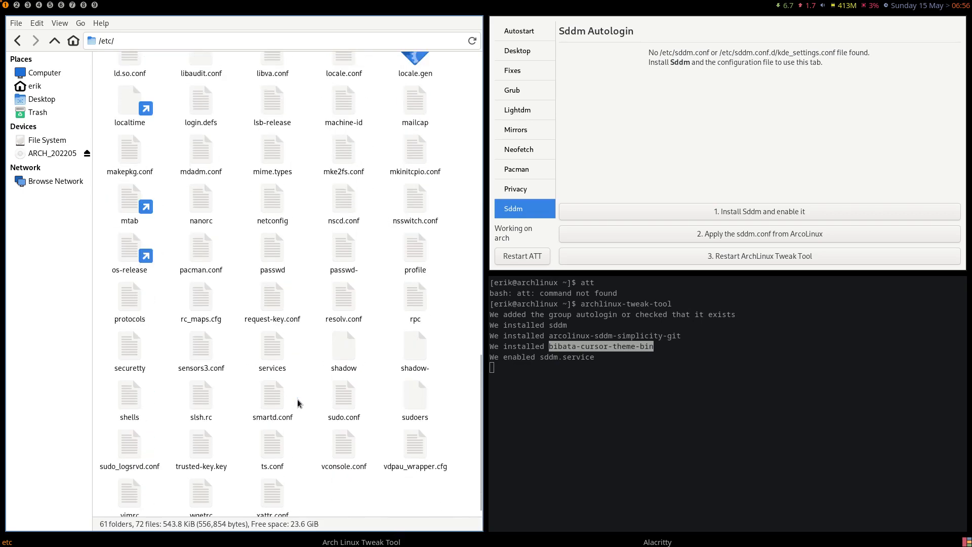
scroll(297, 399, down, 1)
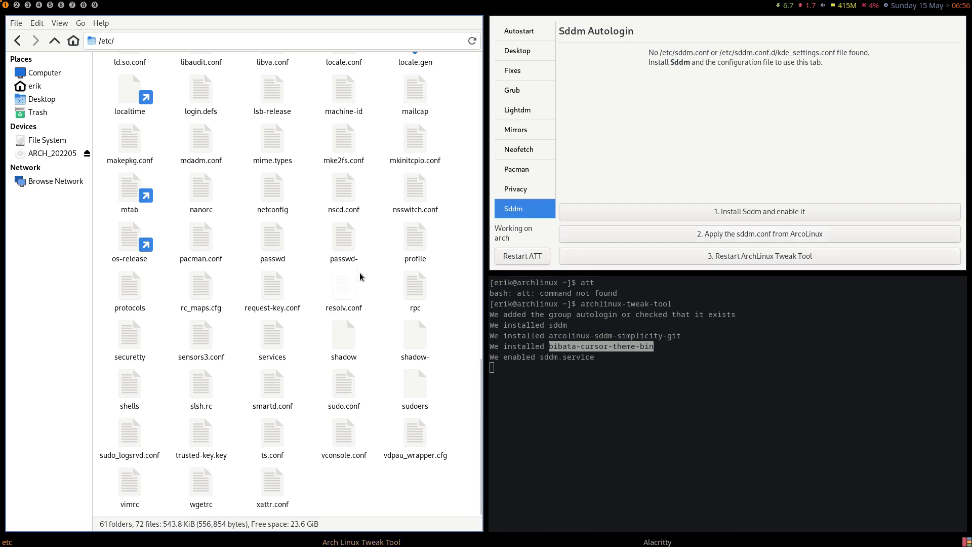
scroll(360, 275, up, 15)
scroll(360, 275, down, 1)
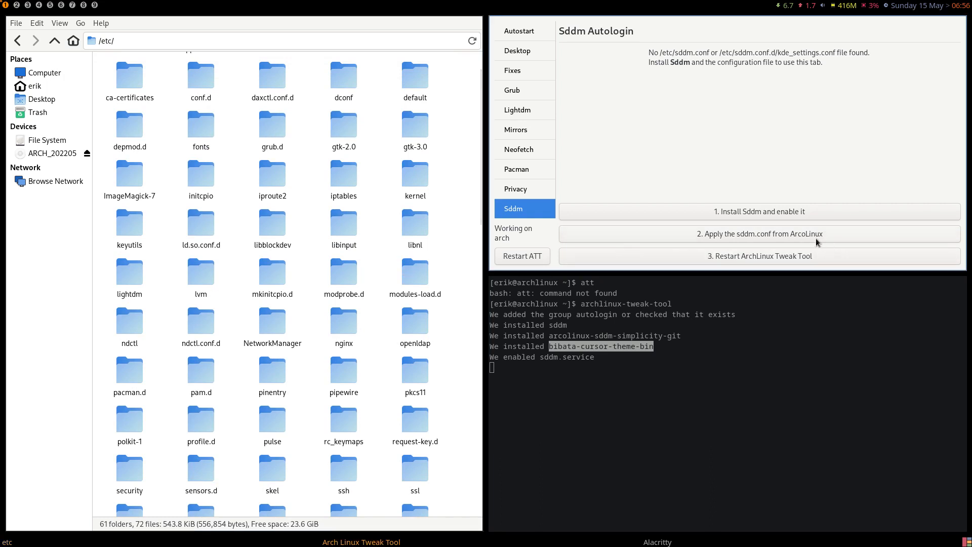
Apply the sddm.conf from ArcoLinux and review the result
click(792, 235)
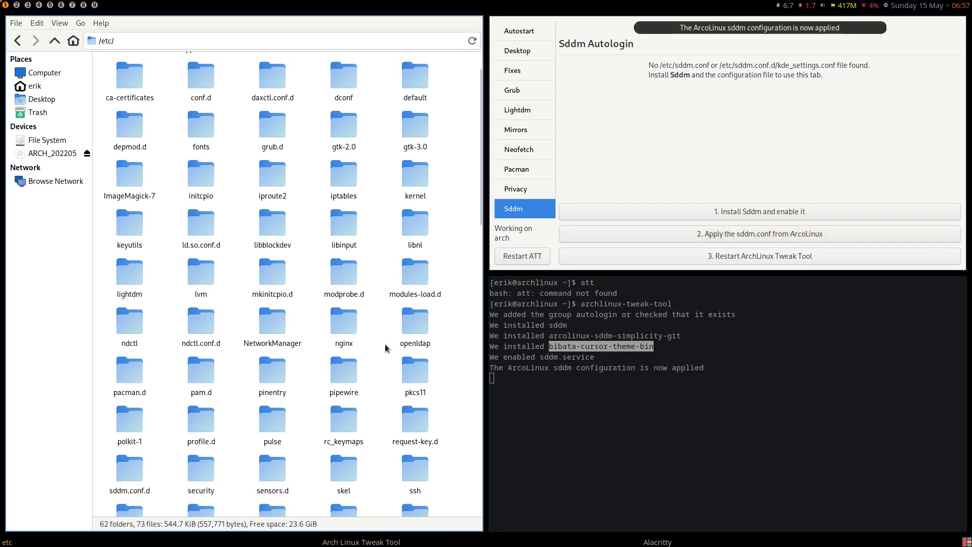
scroll(387, 346, down, 8)
scroll(385, 348, up, 5)
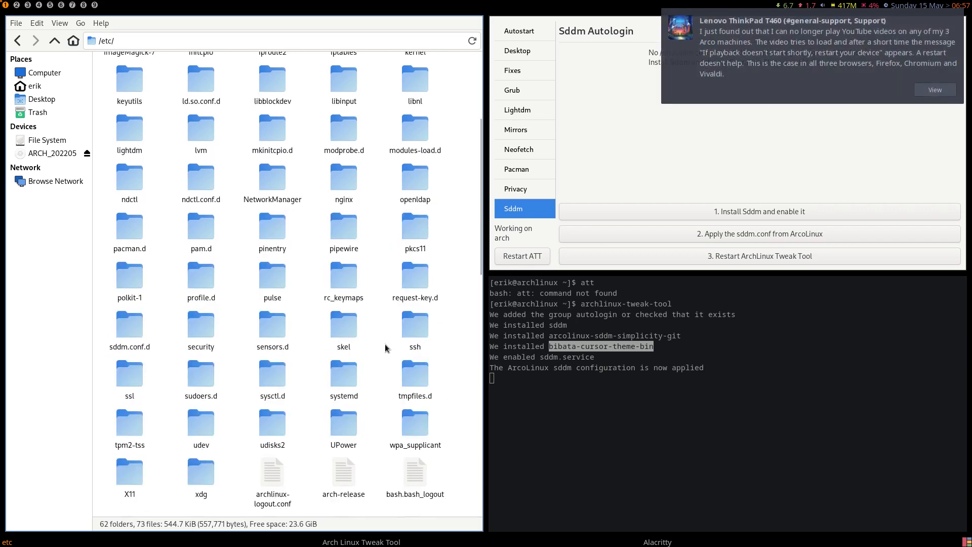
Dismiss the chat notification, quit Telegram and Discord from the host tray, then restore full screen
click(849, 39)
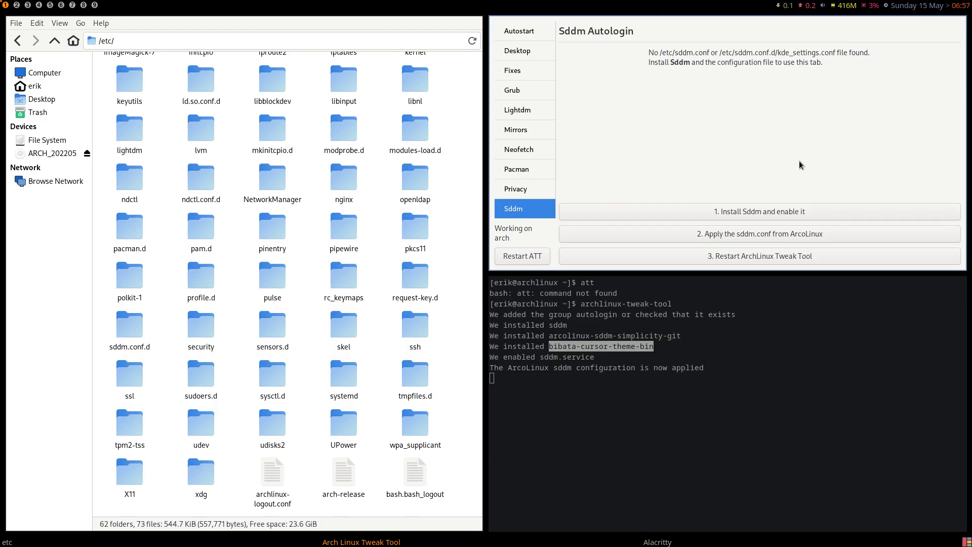
key(Control_R+f)
right_click(892, 6)
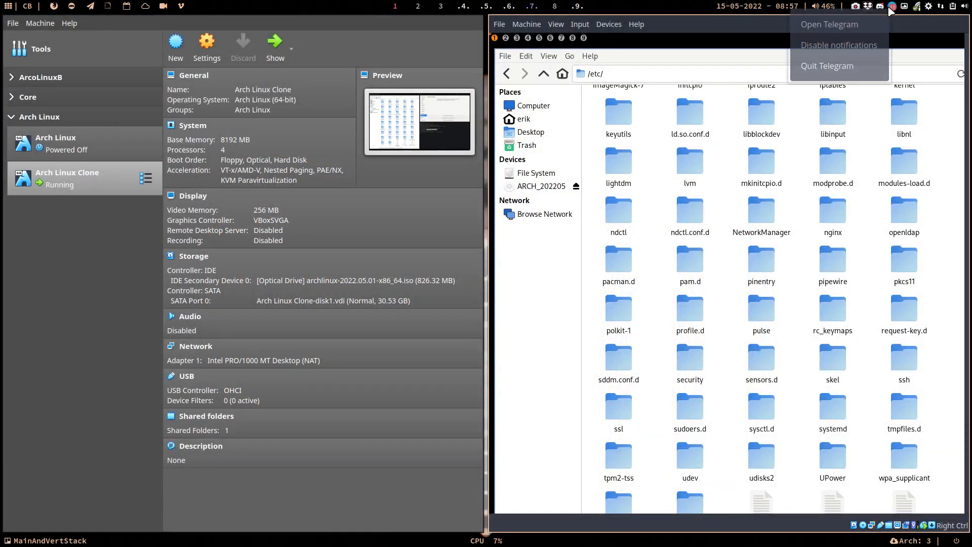
click(862, 65)
right_click(893, 6)
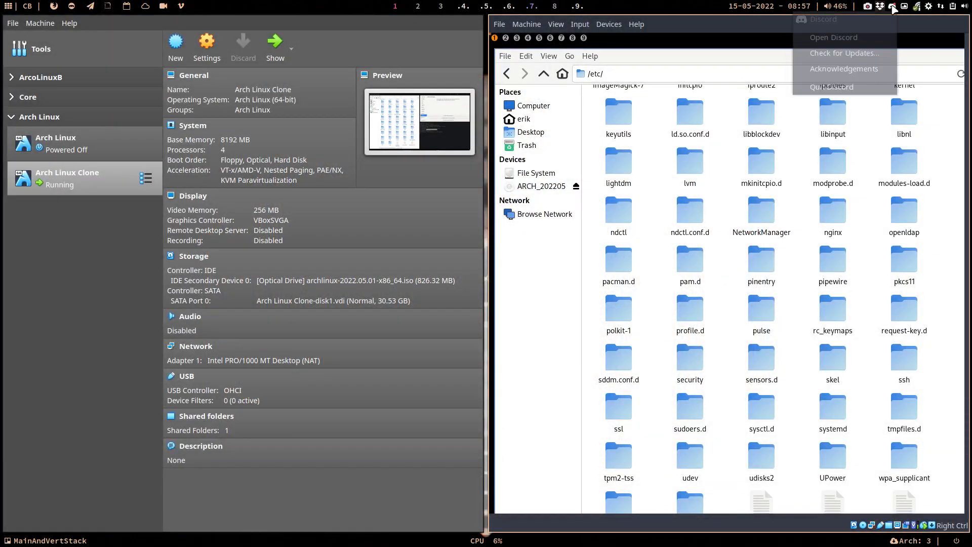
click(863, 90)
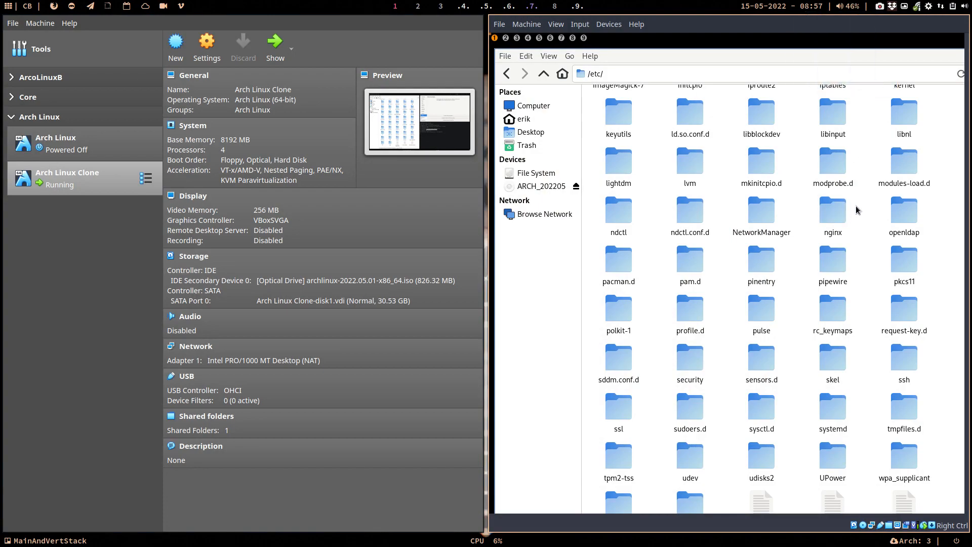
key(Control_R+f)
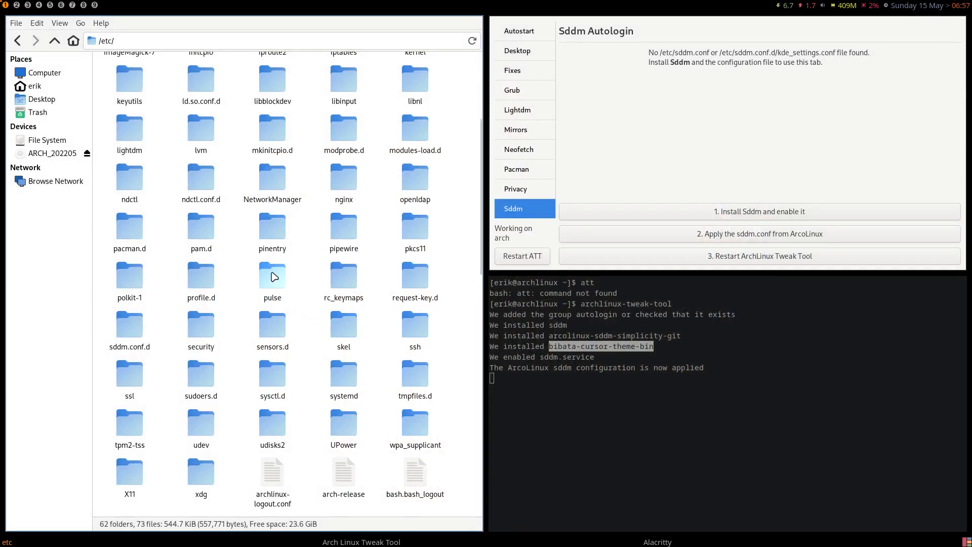
Apply the ArcoLinux sddm.conf again and open the sddm.conf.d folder in Thunar
scroll(279, 140, up, 5)
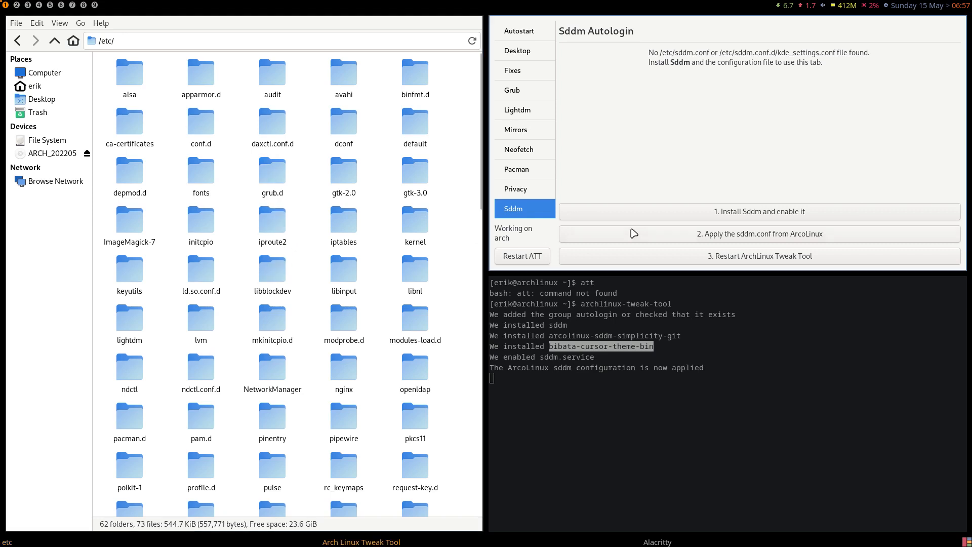
click(721, 235)
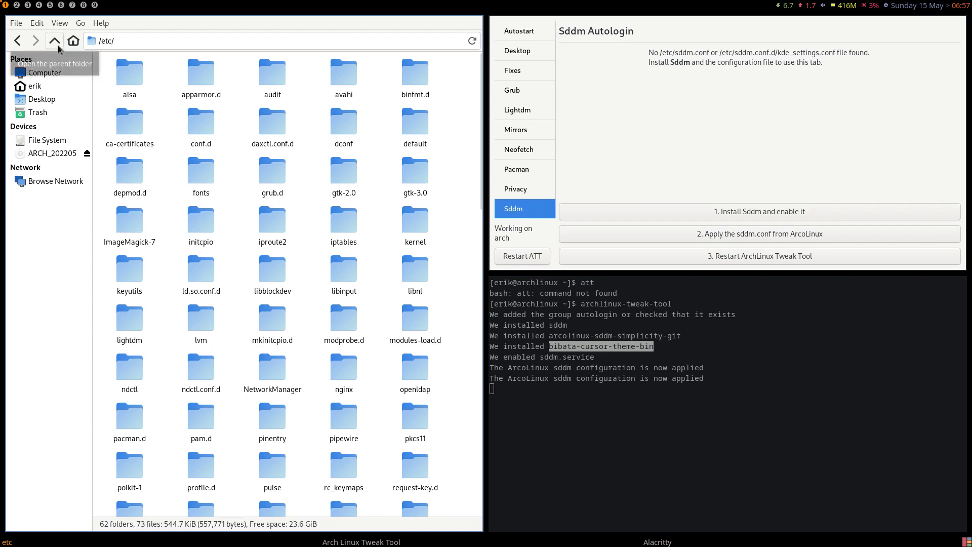
scroll(231, 283, down, 10)
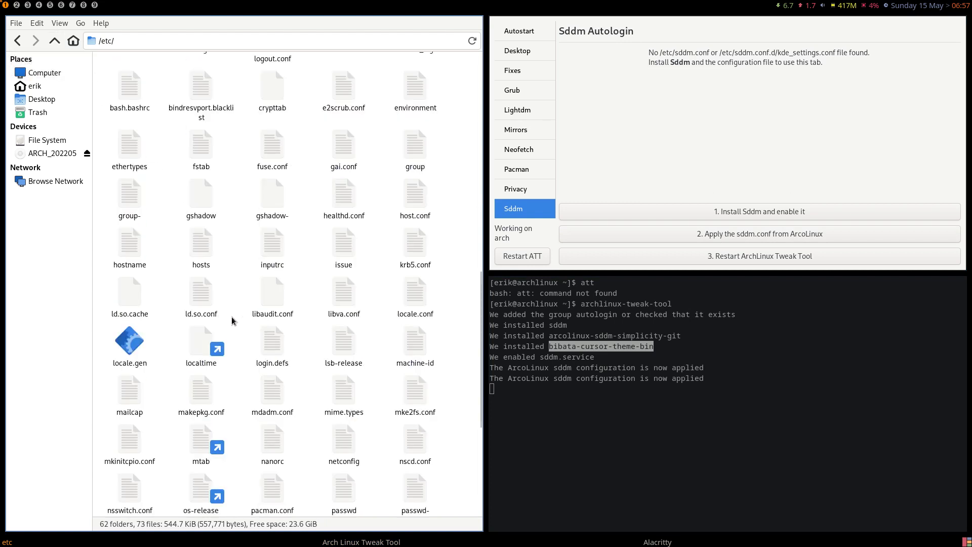
text(sdd)
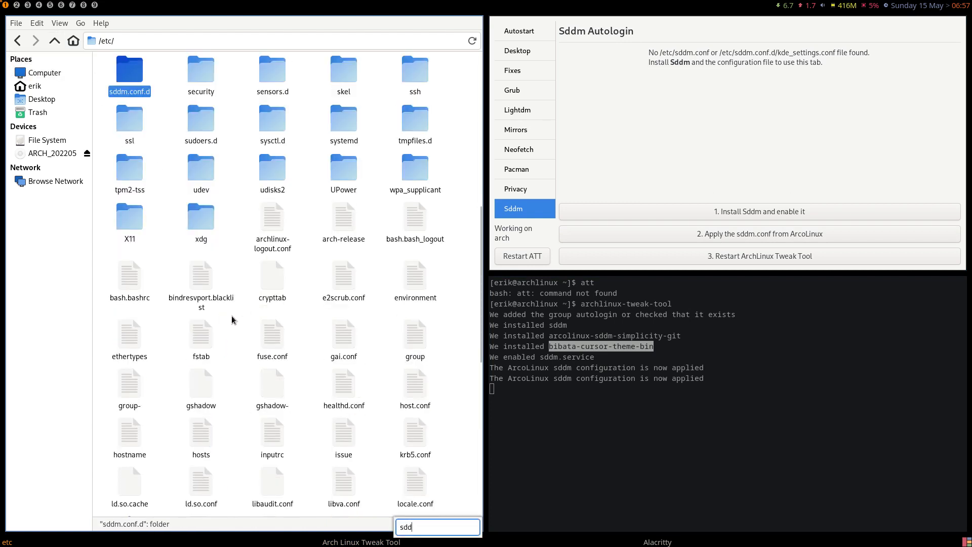
key(Return)
Open kde_settings.conf in Sublime Text and highlight the current theme arcolinux-simplicity
click(132, 73)
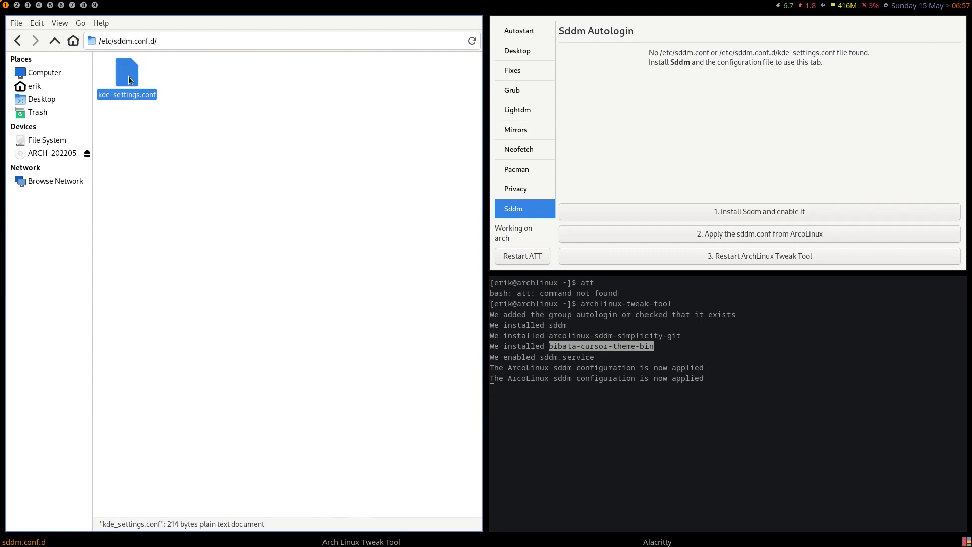
right_click(133, 76)
click(181, 86)
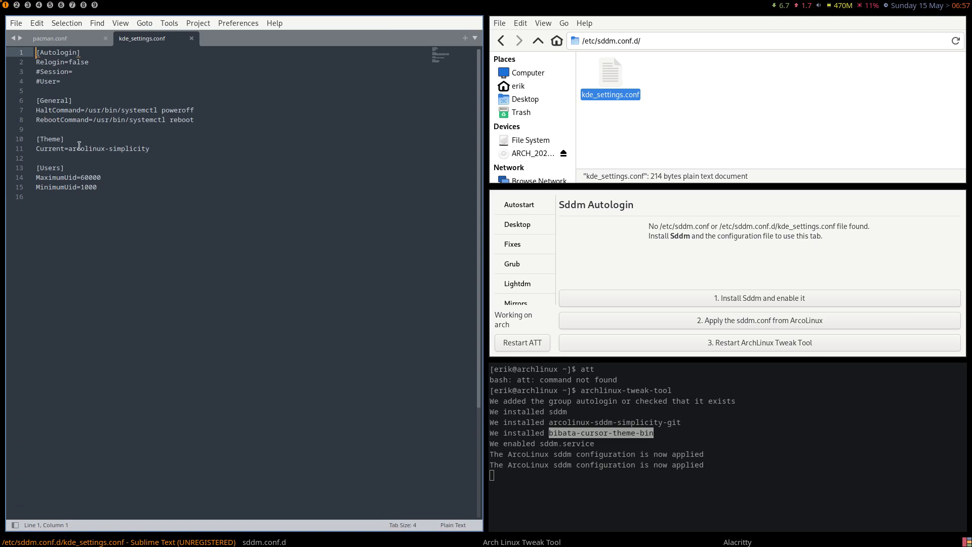
drag(69, 148, 151, 149)
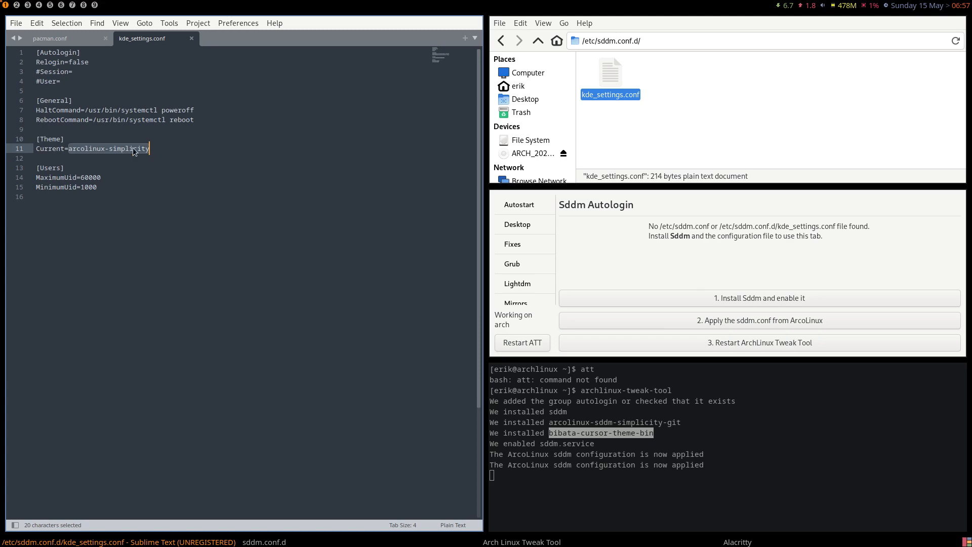
Close kde_settings.conf, pacman.conf and the editor, then go back up to /etc
click(192, 38)
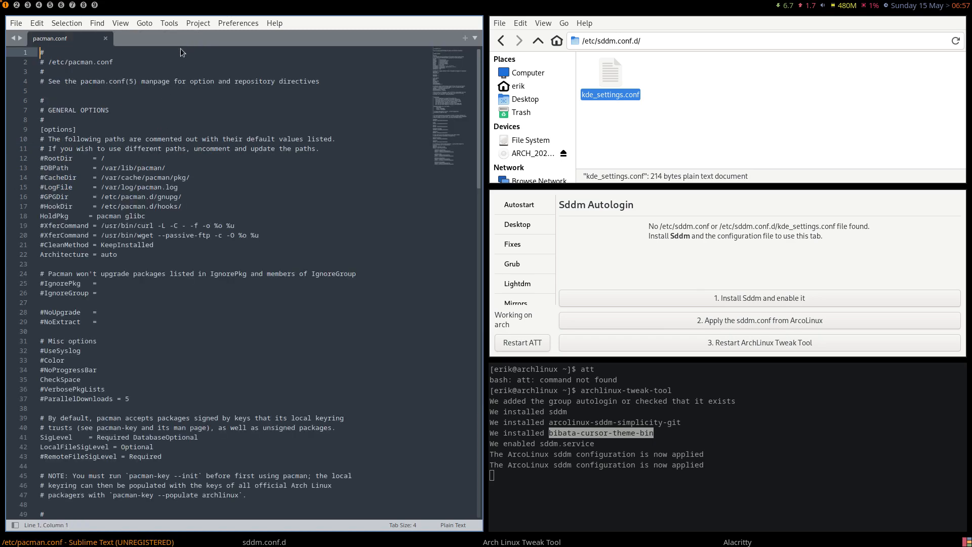
click(105, 39)
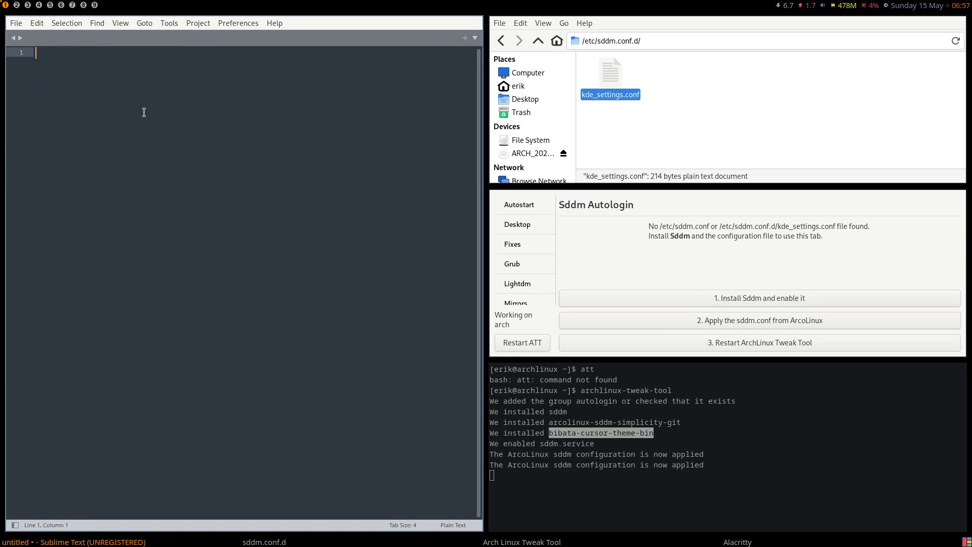
key(super+q)
key(alt+Up)
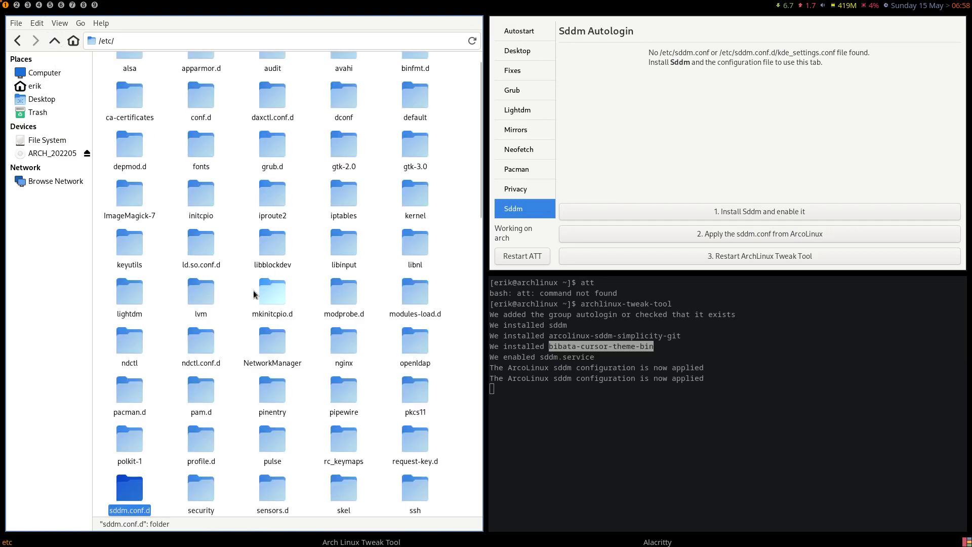
Find sddm.conf in Thunar and open it in Sublime Text
text(sddm.conf)
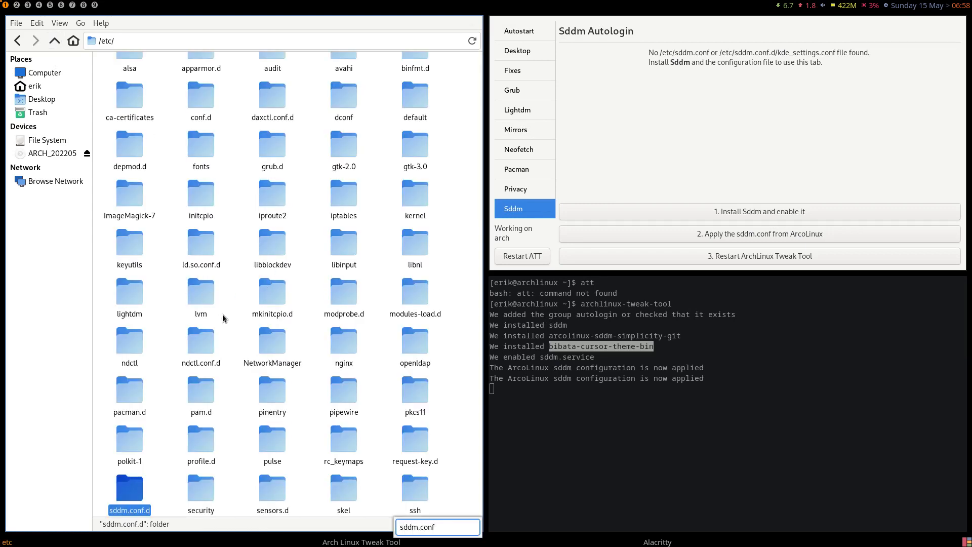
key(Down)
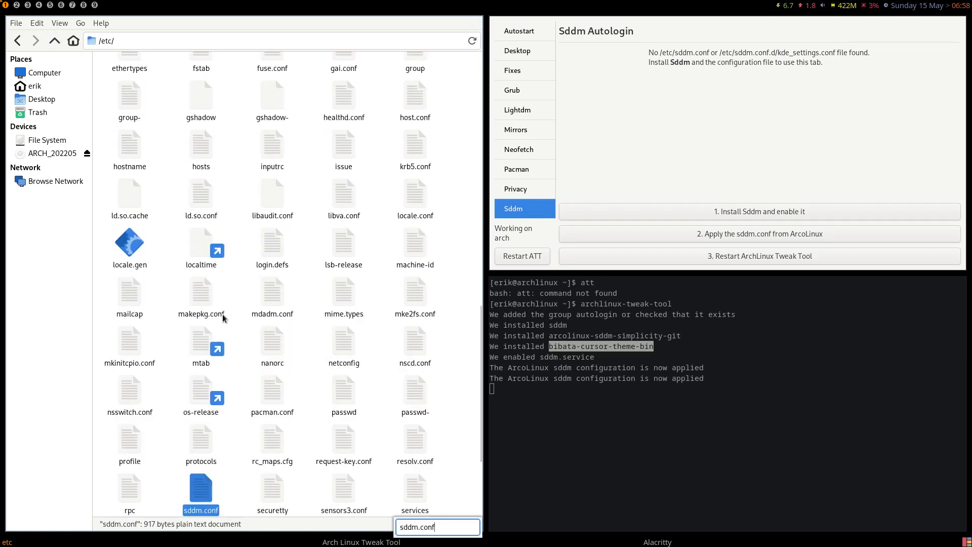
click(203, 494)
double_click(202, 494)
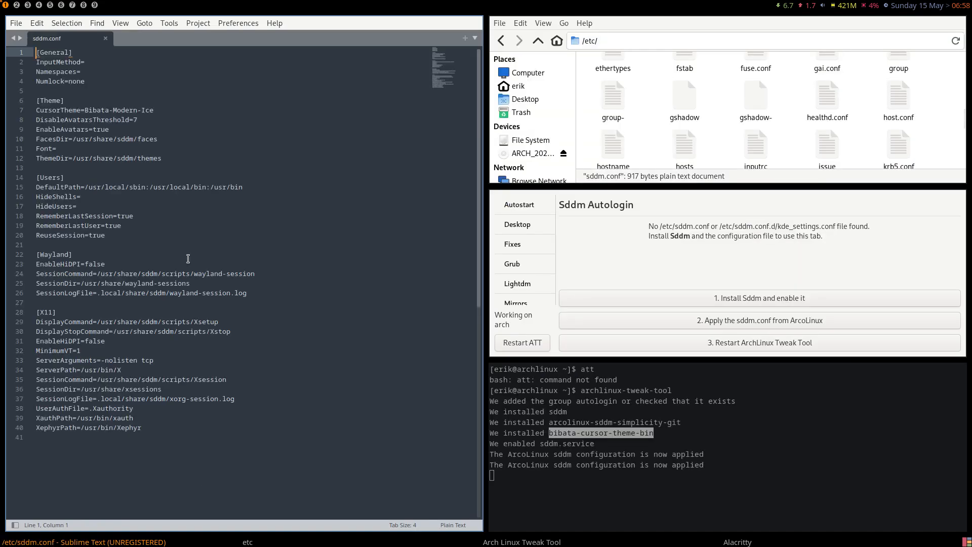
Highlight the Bibata-Modern-Ice cursor theme value, then restart the Tweak Tool
drag(185, 123, 99, 122)
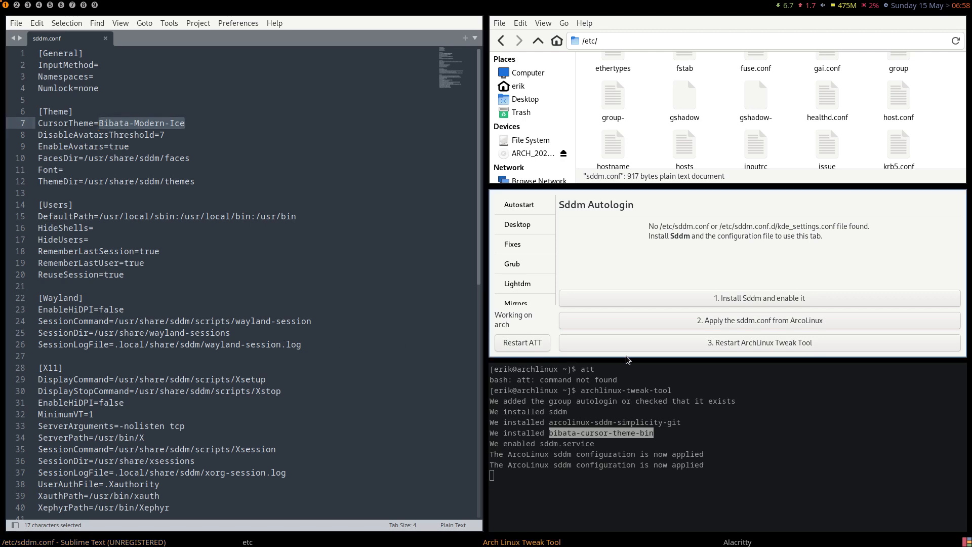
click(711, 345)
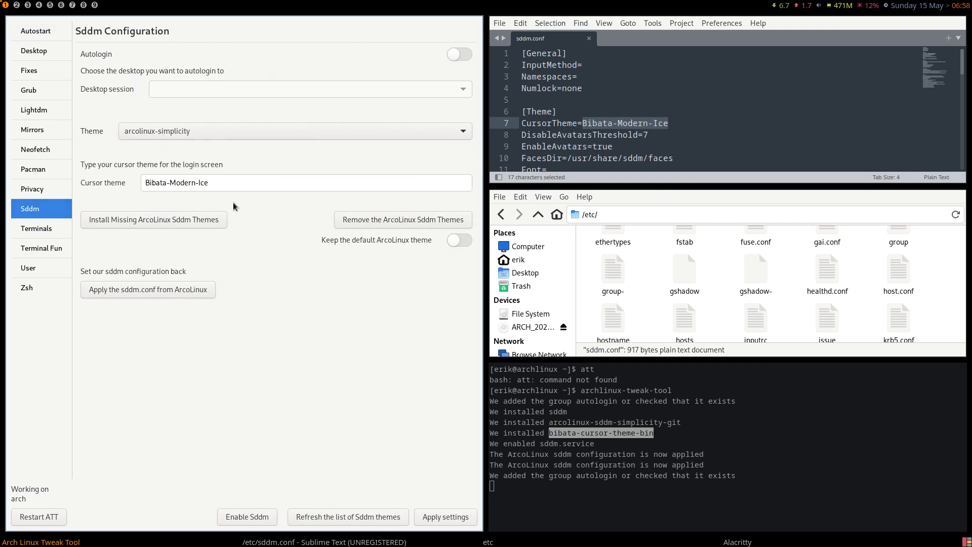
Enable SDDM autologin into xfce, keep the arcolinux-simplicity theme, apply, and bring up the logout options
click(458, 53)
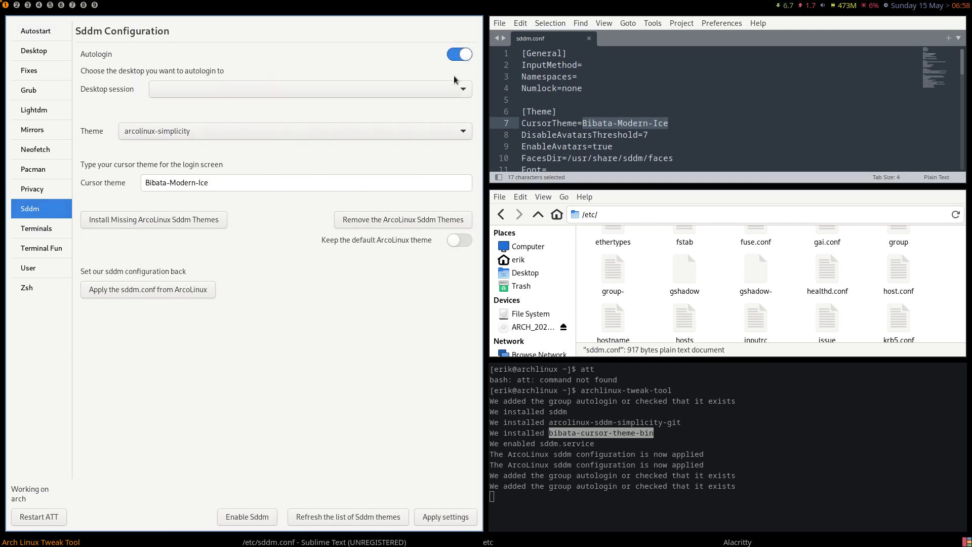
click(348, 88)
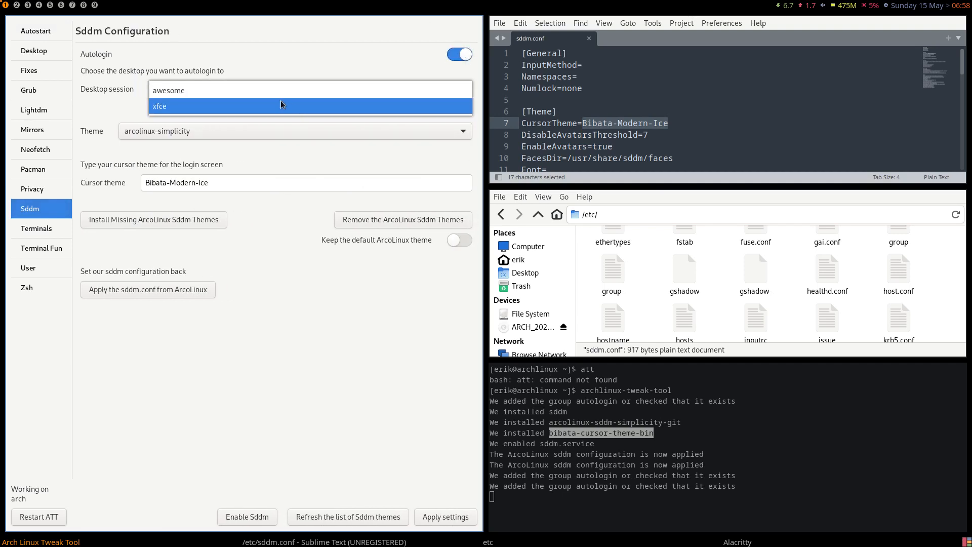
click(256, 106)
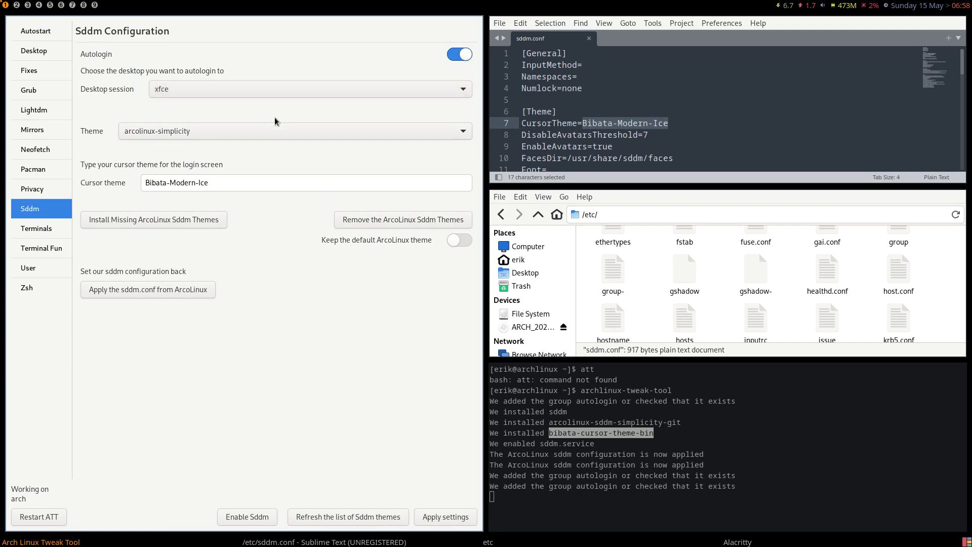
click(180, 130)
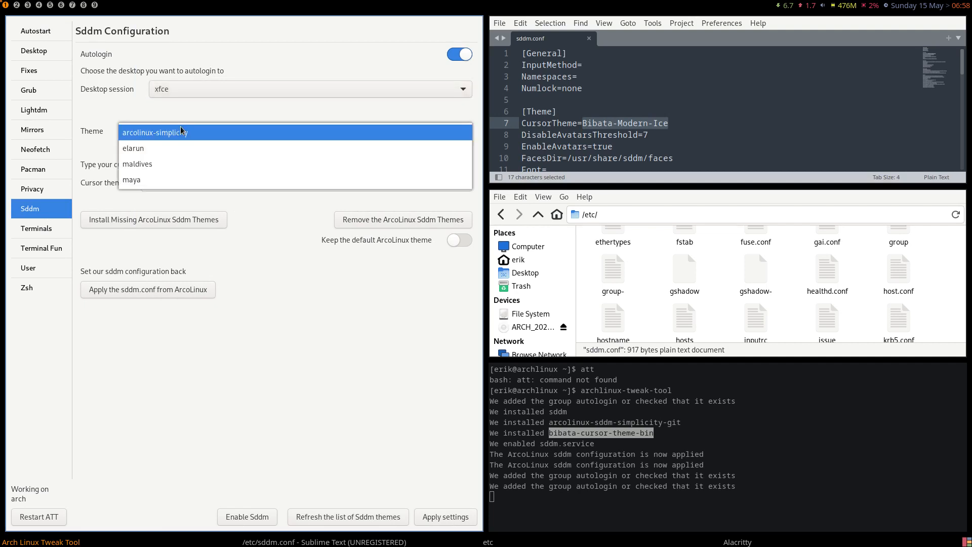
click(180, 132)
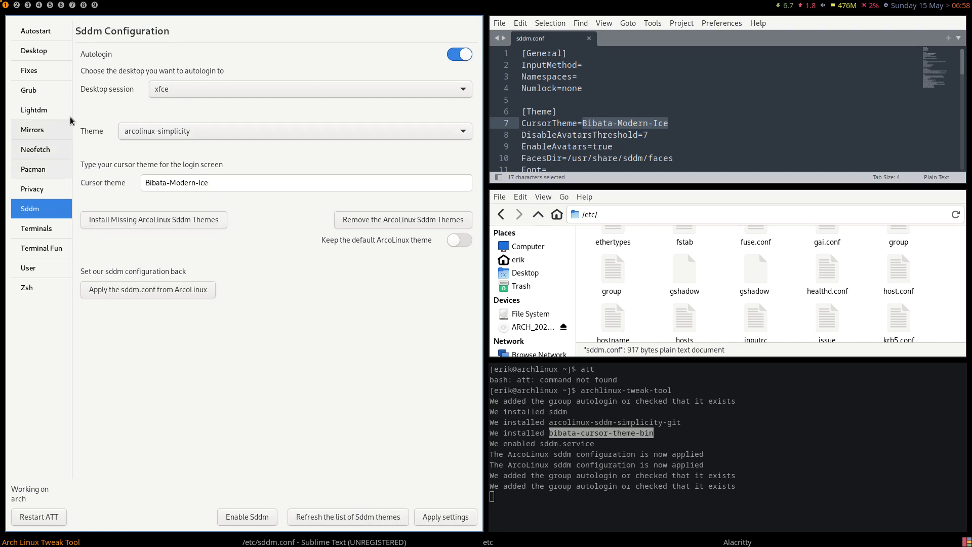
click(445, 517)
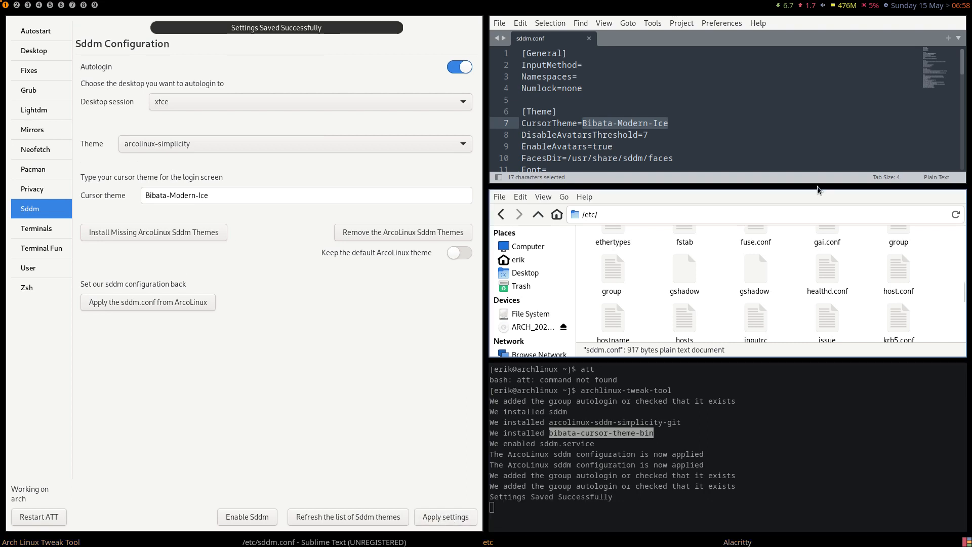
key(super+x)
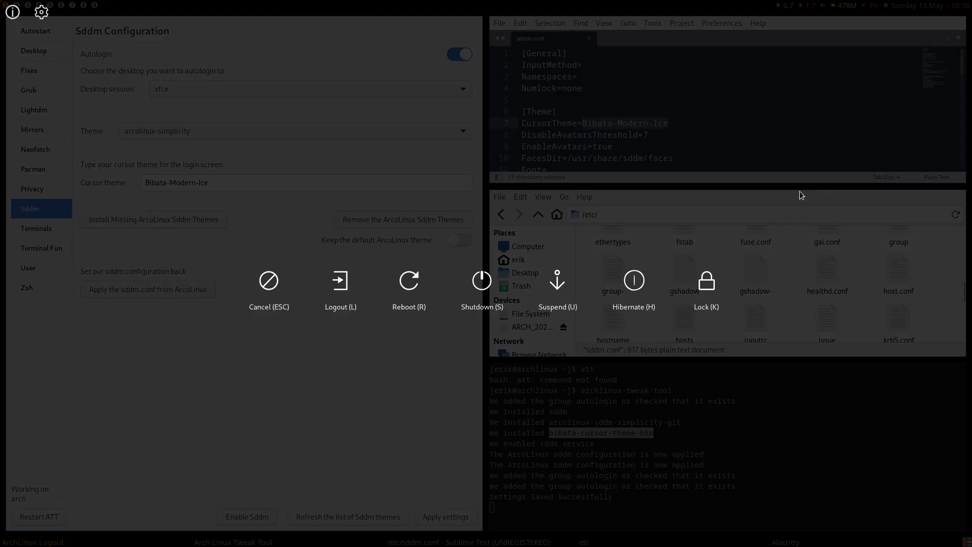
Reboot and boot the existing installed OS from the boot menu
click(414, 291)
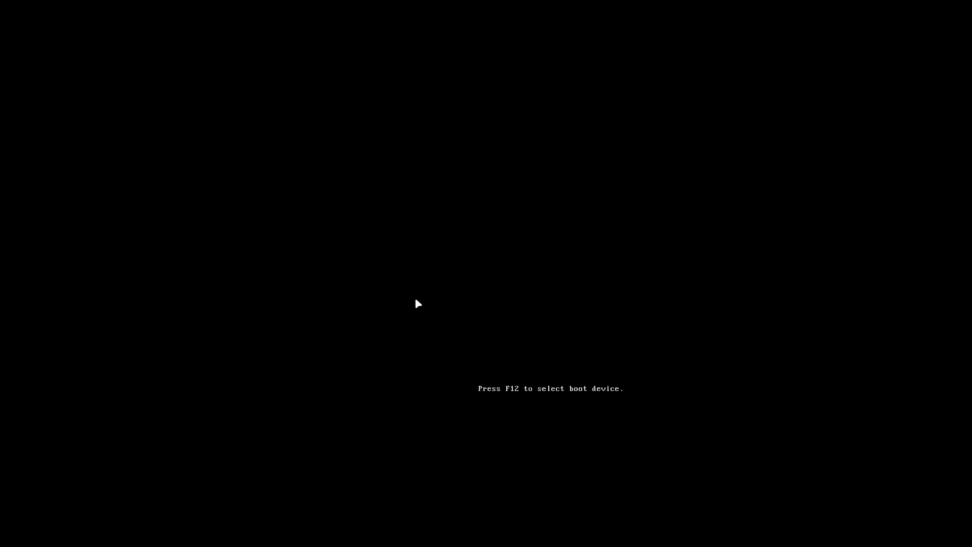
key(Down)
key(Down)
key(Down)
key(Return)
key(Return)
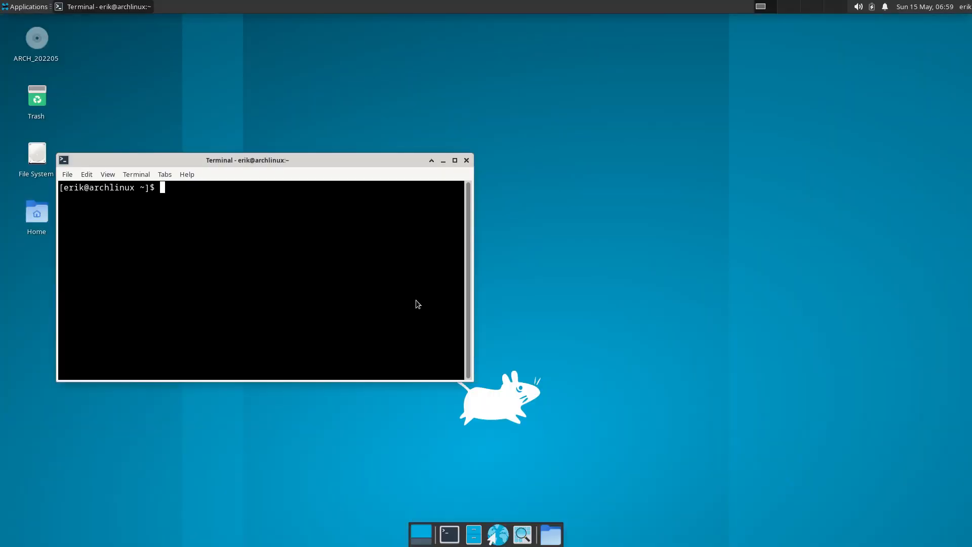
Log out of the xfce session and open the session list on the SDDM screen
text(x)
click(965, 6)
click(951, 65)
key(Escape)
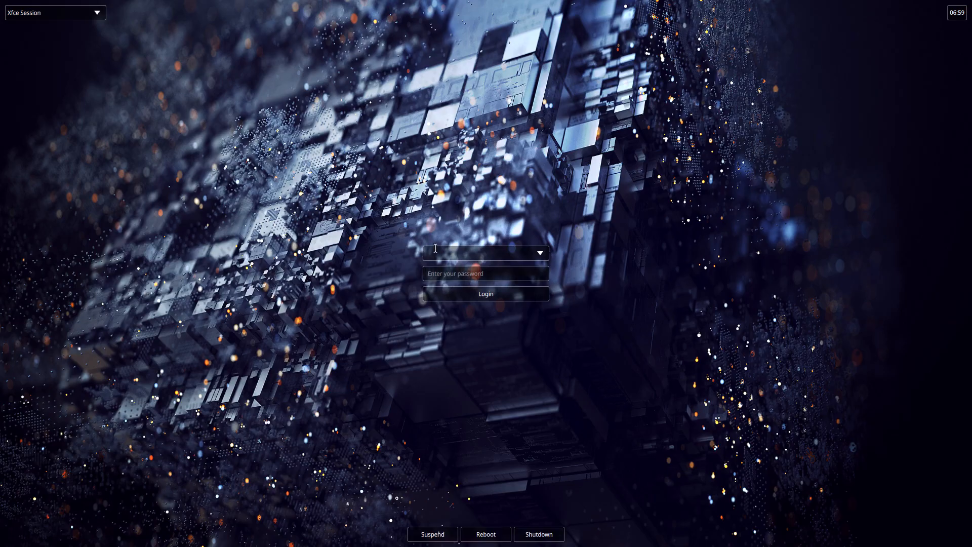
click(93, 16)
Log into the awesome session with the user's password
click(47, 28)
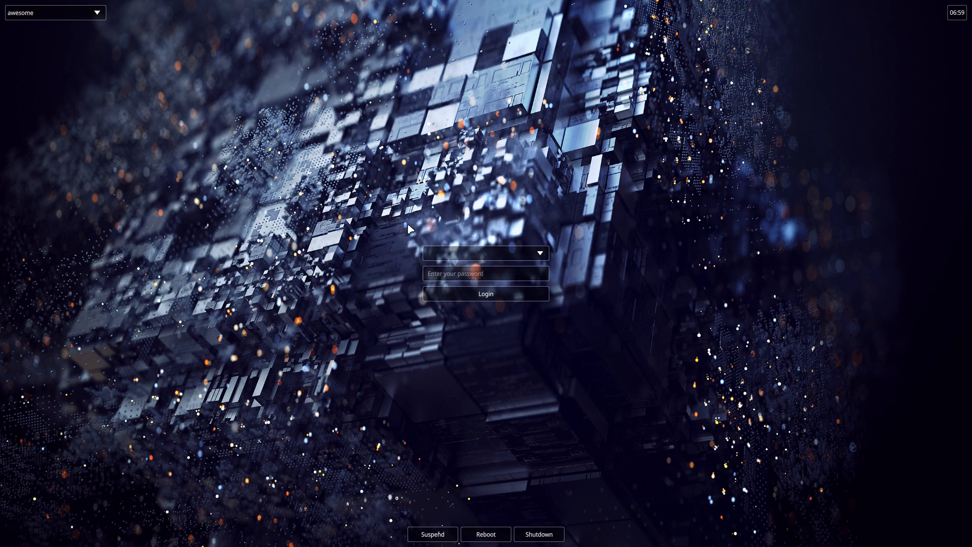
click(444, 277)
text(••••)
key(Return)
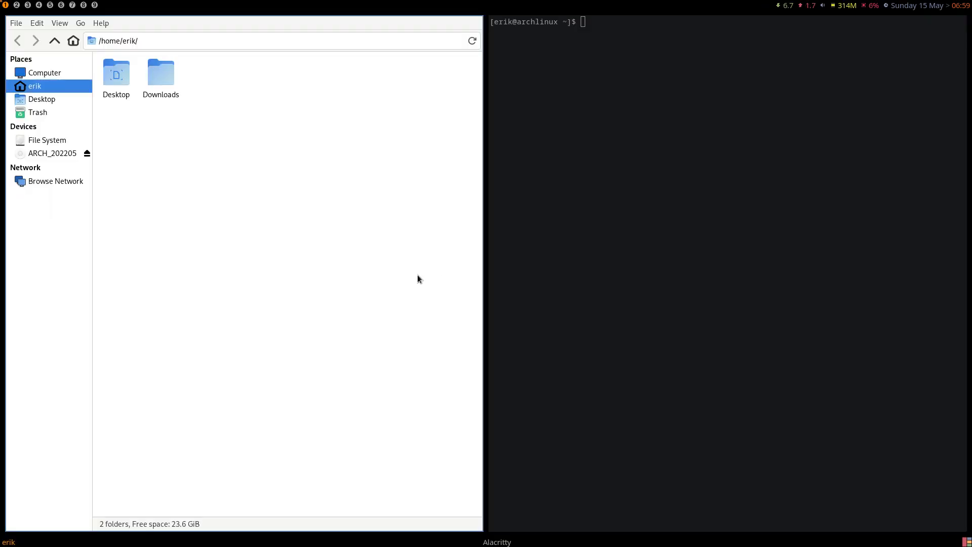
Run archlinux-tweak-tool in Alacritty and authenticate with the password
text(arch)
text(linux-tweak-tool)
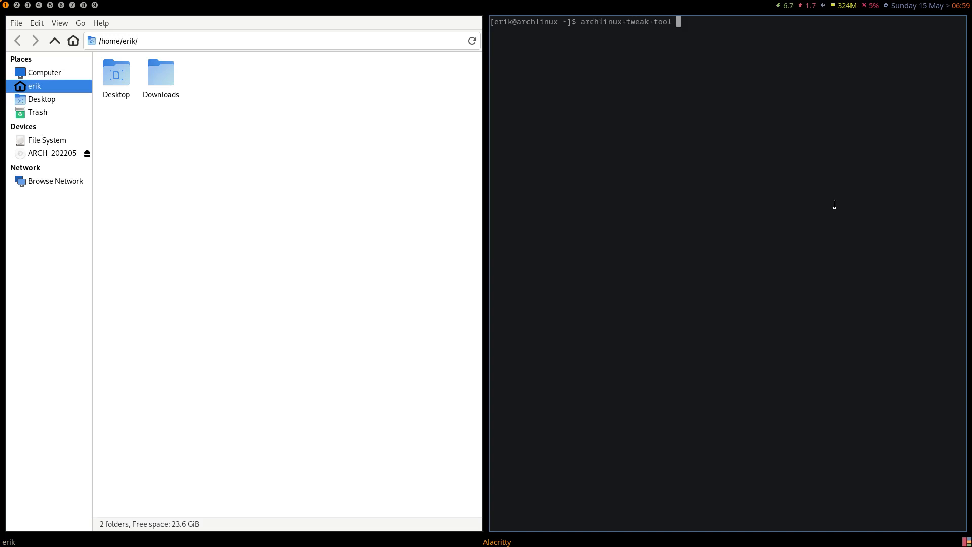
key(Return)
text(****)
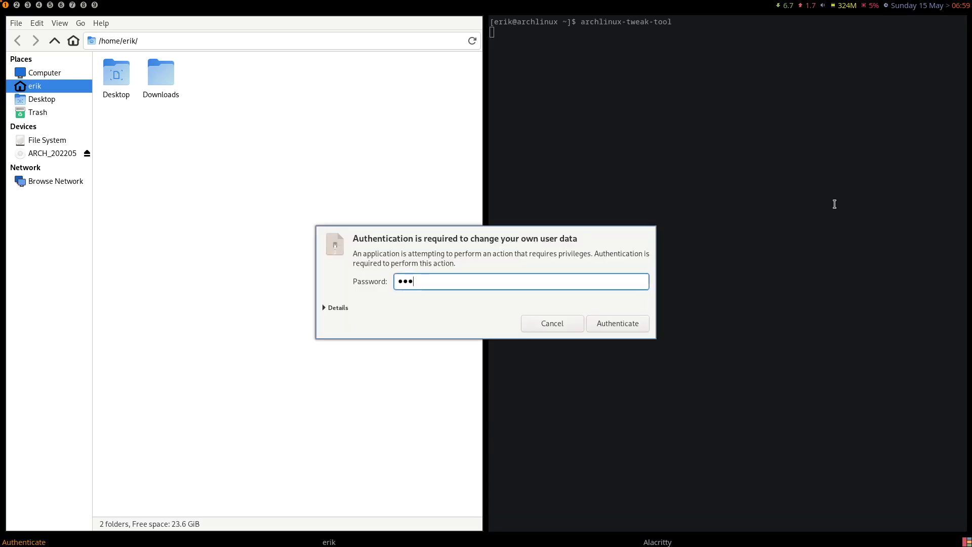
key(Return)
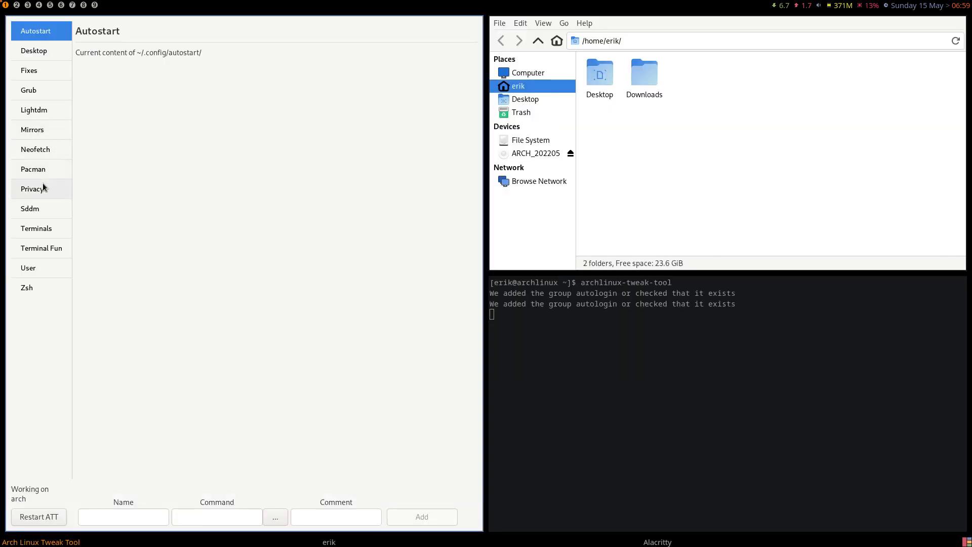
Install the missing ArcoLinux SDDM themes from the Sddm page and restart the Tweak Tool
click(44, 208)
click(457, 54)
click(209, 132)
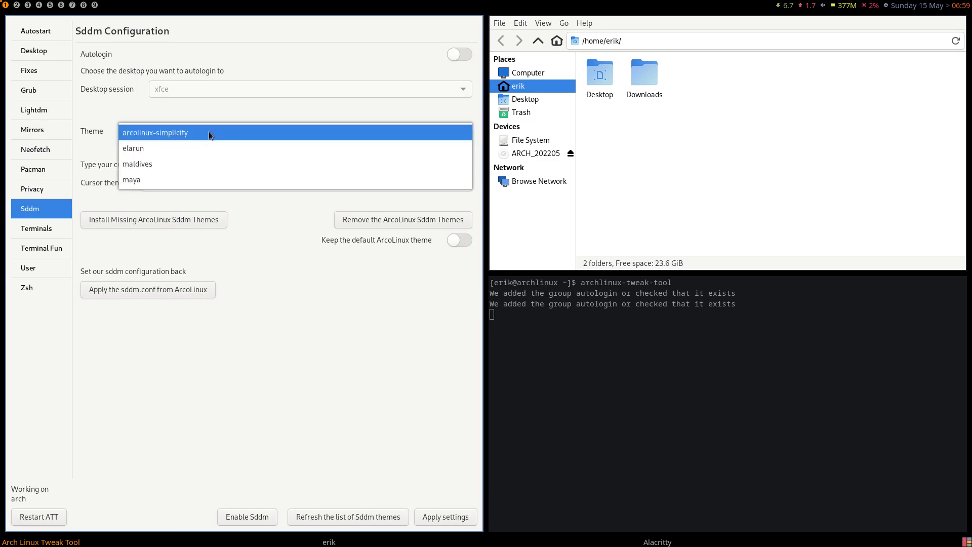
click(80, 127)
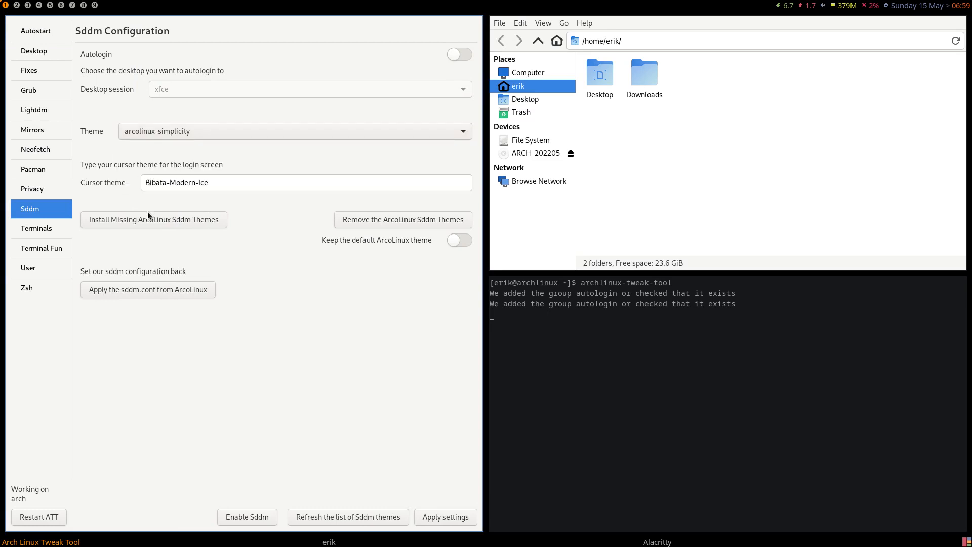
click(201, 222)
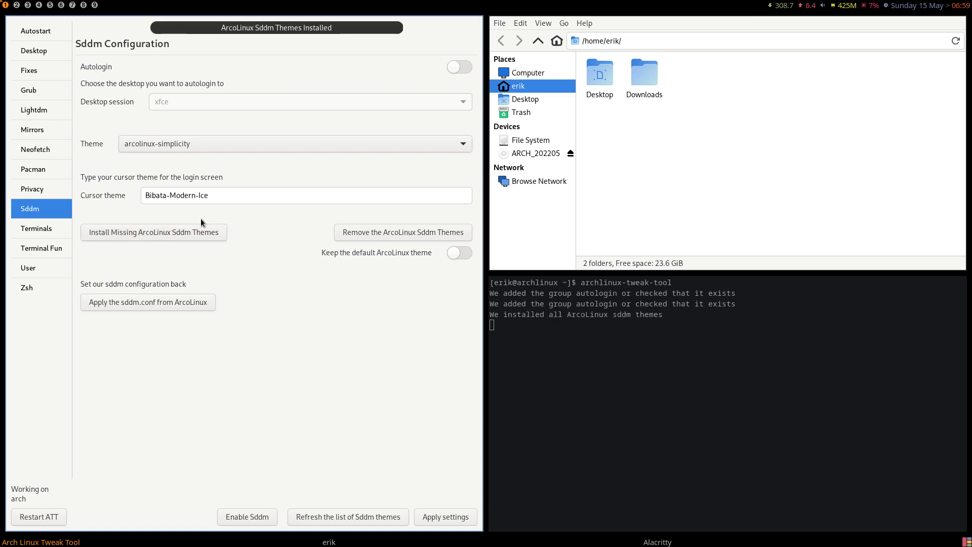
click(53, 517)
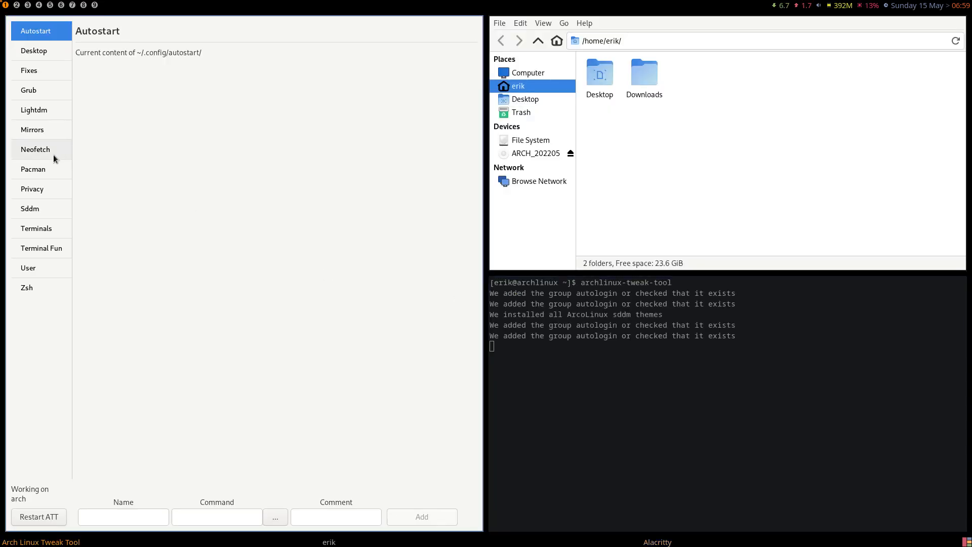
Choose arcolinux-materia as the login theme, turn autologin off, and apply the SDDM settings
click(44, 210)
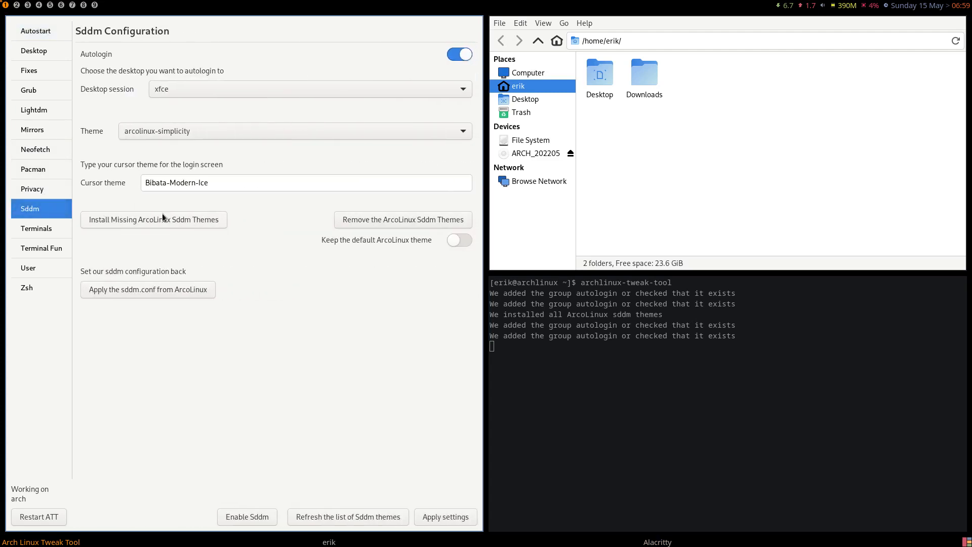
click(250, 133)
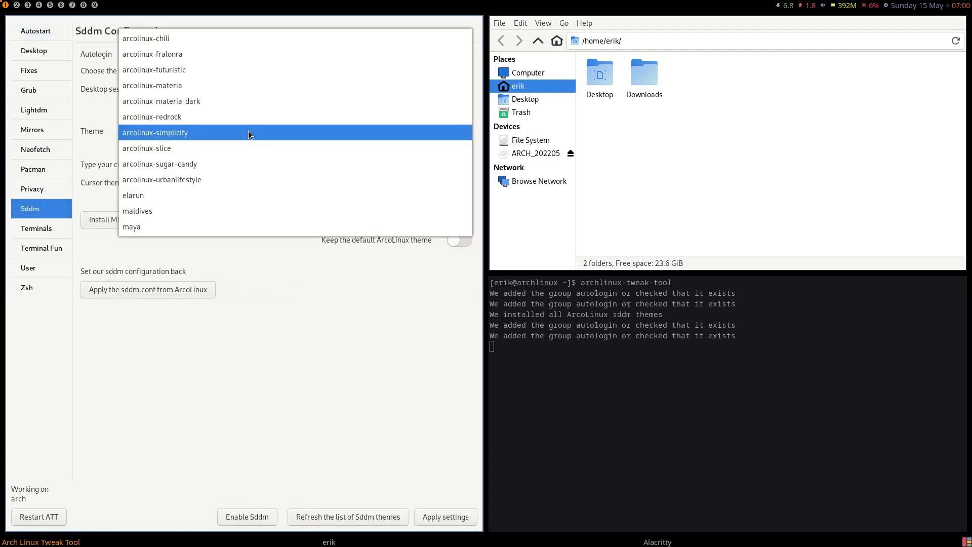
click(178, 87)
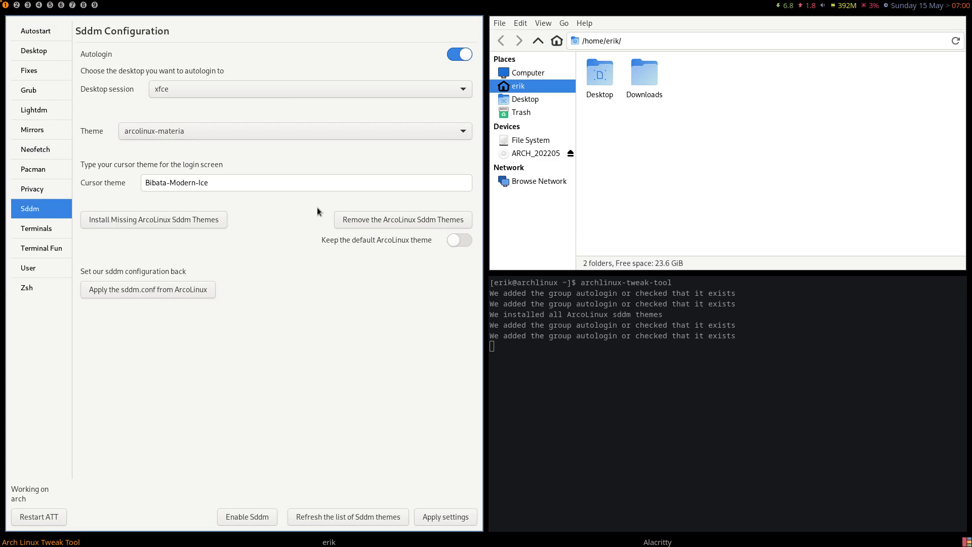
click(191, 132)
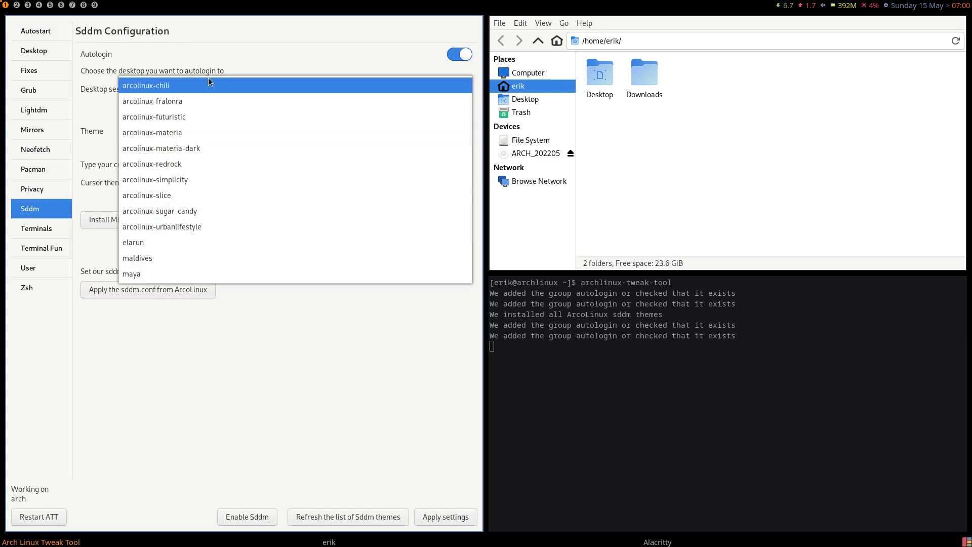
click(213, 133)
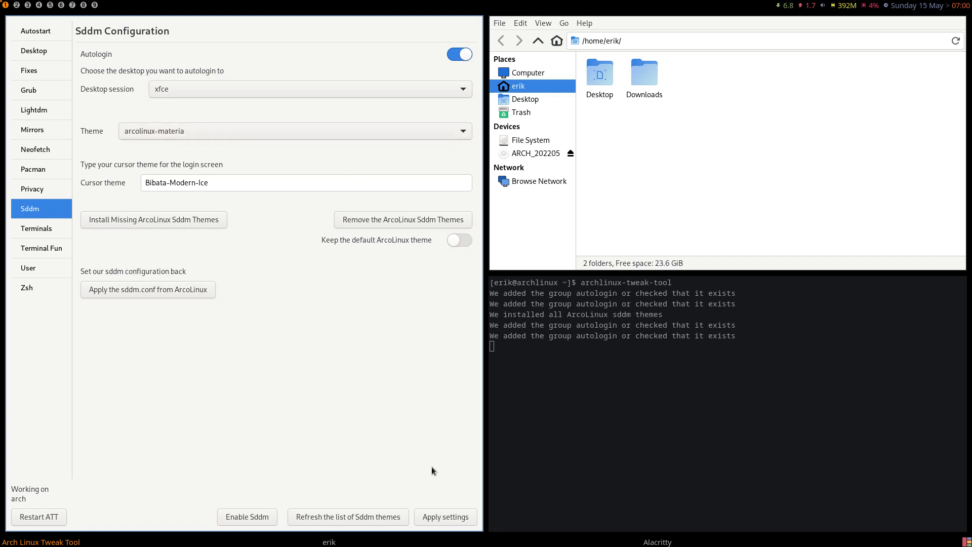
click(458, 57)
click(437, 520)
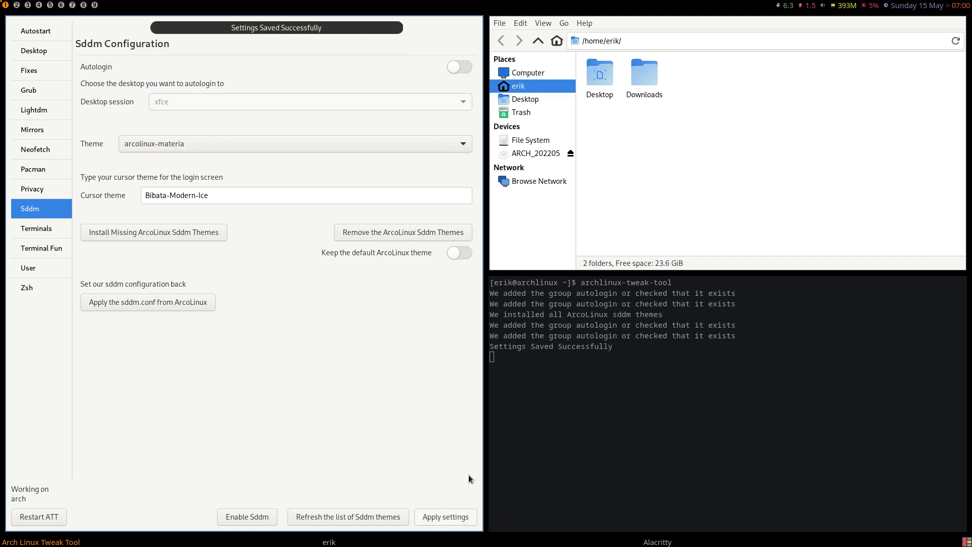
Reboot from the logout overlay and boot into Arch Linux
key(super+x)
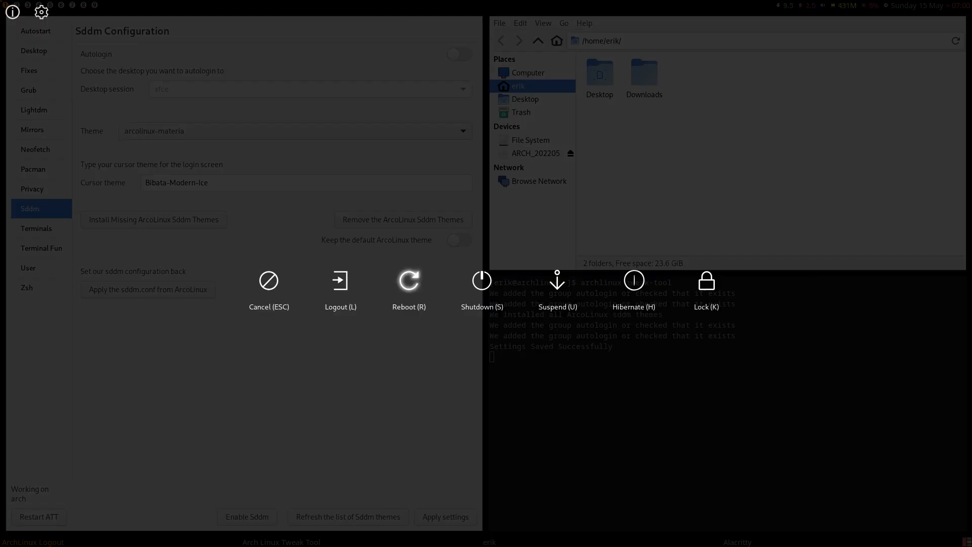
click(403, 286)
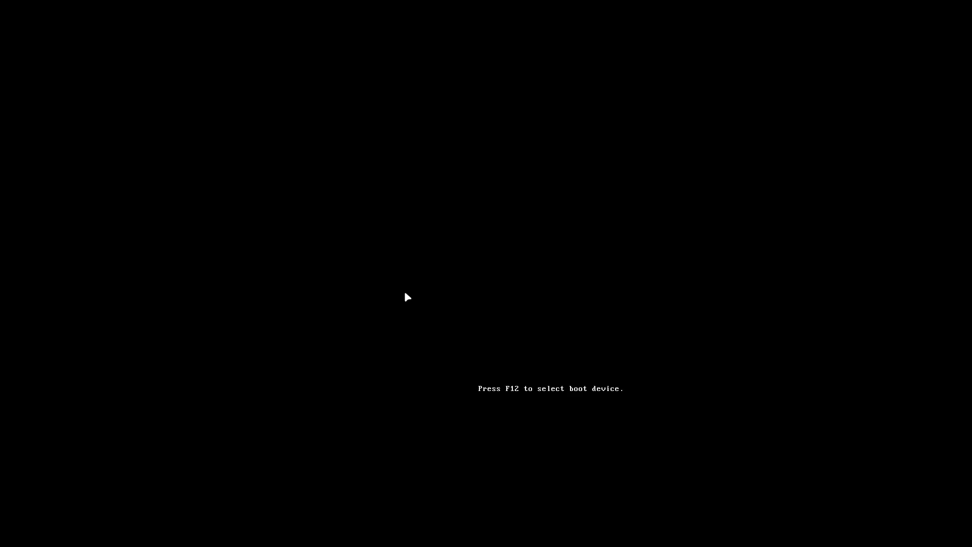
key(Down)
key(Down)
key(Down)
key(Return)
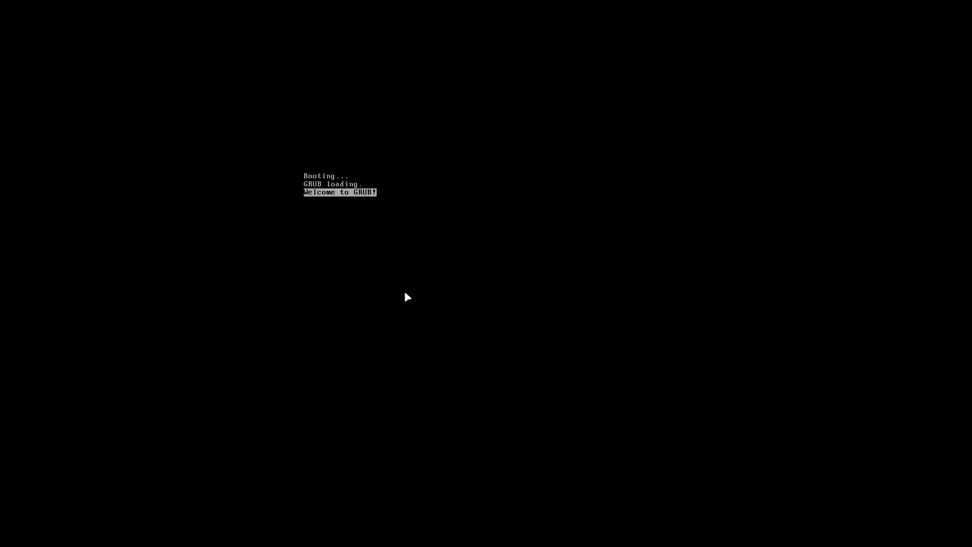
key(Return)
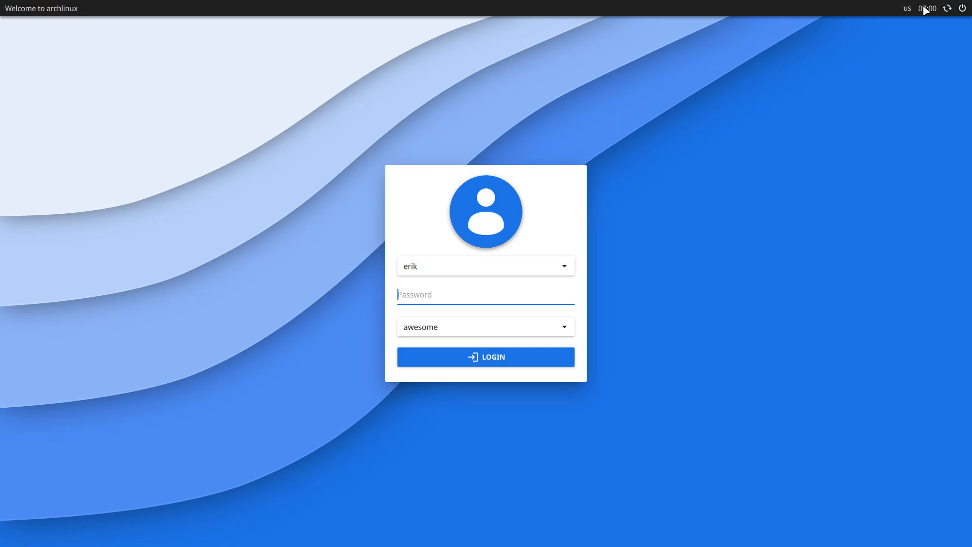
Restart from the SDDM login screen and boot the existing OS again
click(947, 9)
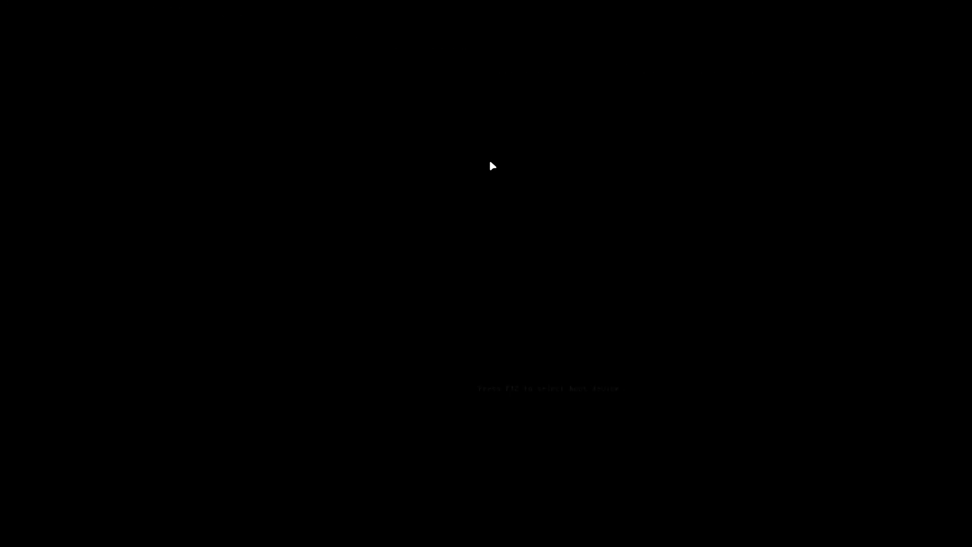
key(Down)
key(Down)
key(Down)
key(Return)
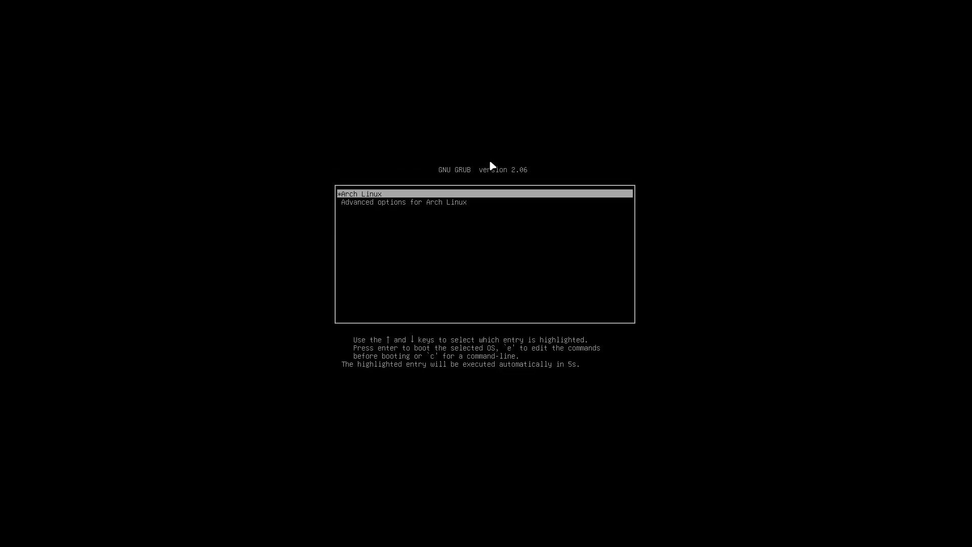
key(Return)
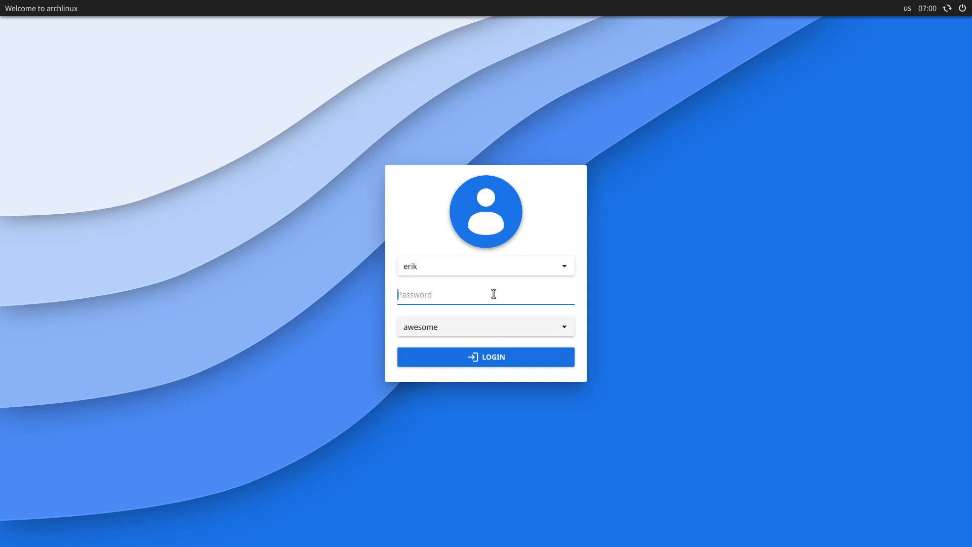
Log into Xfce Session at the greeter with the user's password
click(495, 325)
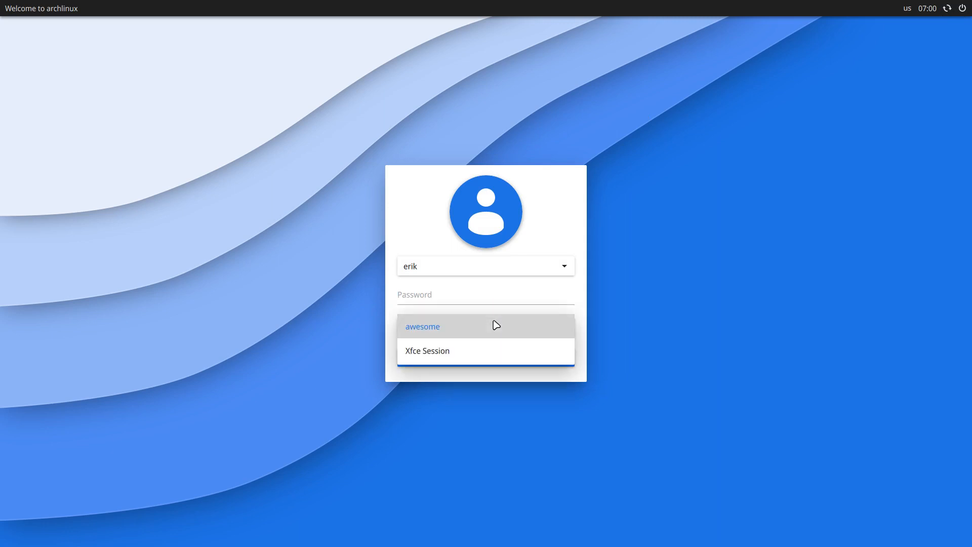
click(483, 351)
click(434, 298)
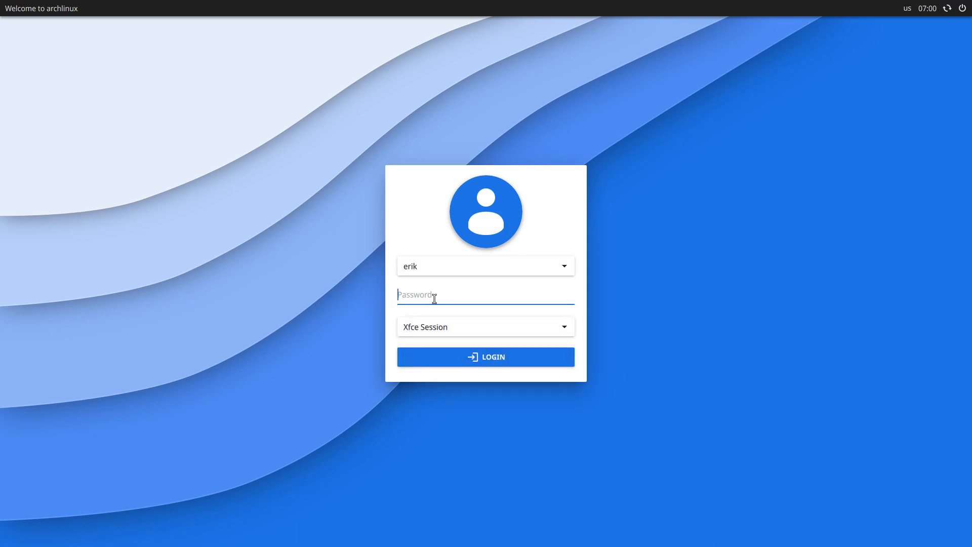
text(*****)
key(Return)
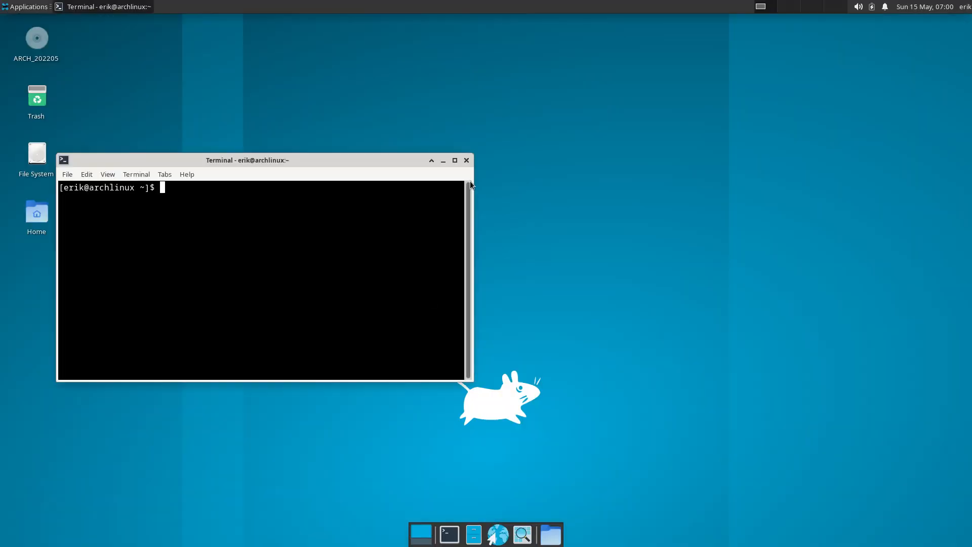
Open a new terminal and run yay to check whether it is installed
click(466, 161)
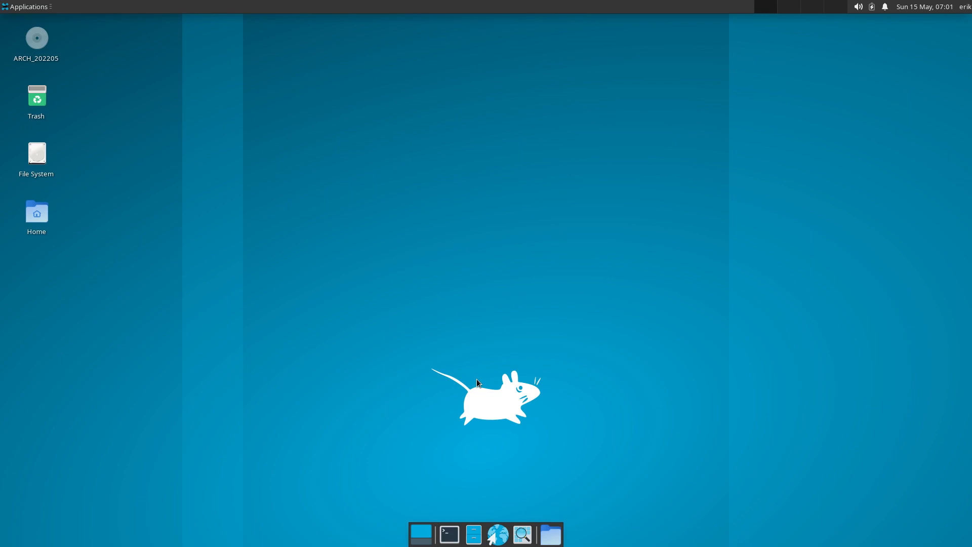
click(450, 534)
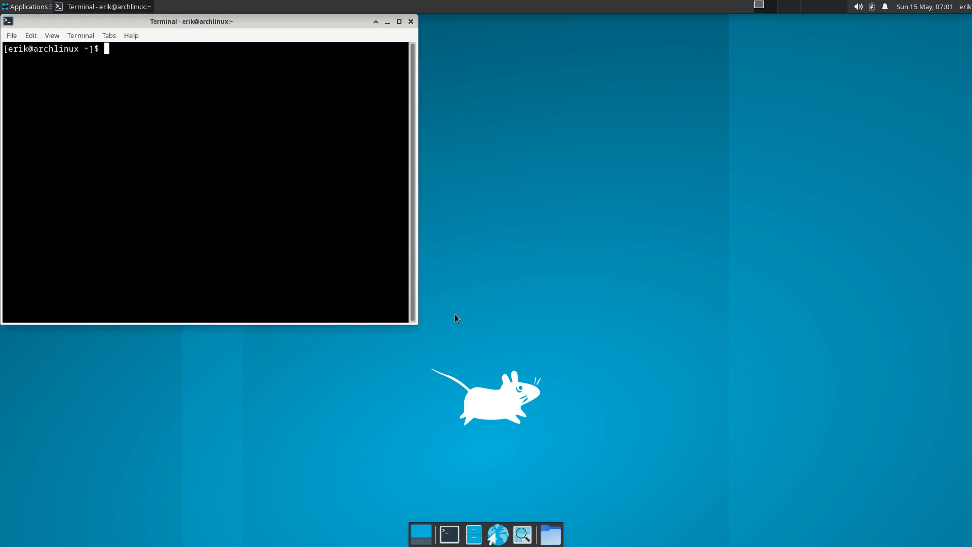
text(a)
key(BackSpace)
text(yay)
key(Return)
Install yay-bin with 'sudo pacman -S yay-bin' and confirm
text(sud)
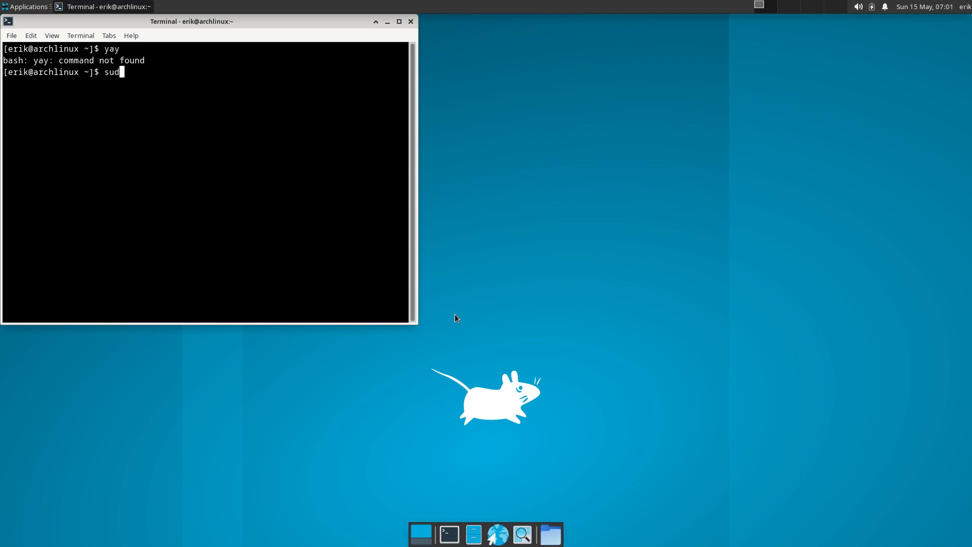
text(o pacman -S paru)
key(Tab)
key(Tab)
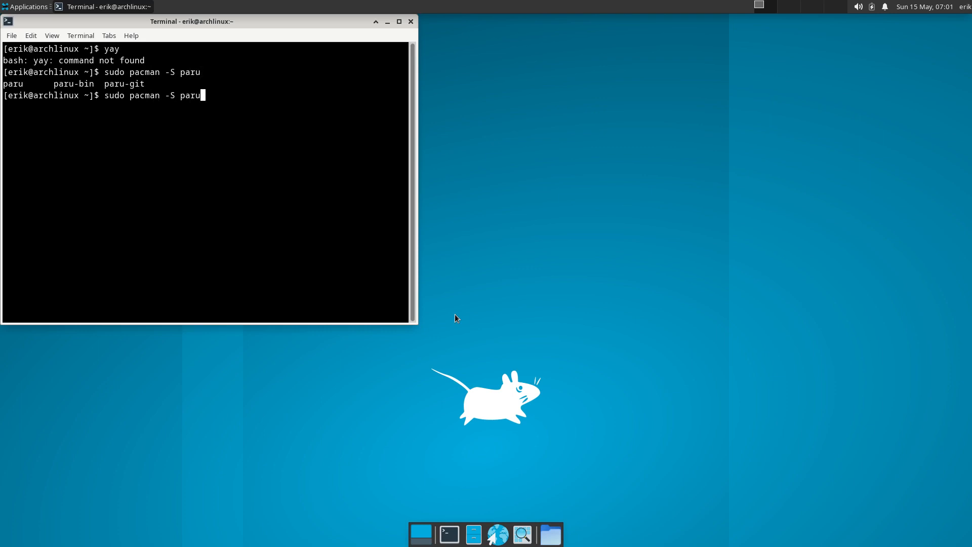
key(BackSpace)
key(BackSpace)
key(BackSpace)
key(BackSpace)
text(yya)
key(BackSpace)
key(BackSpace)
text(ay)
key(Tab)
key(Tab)
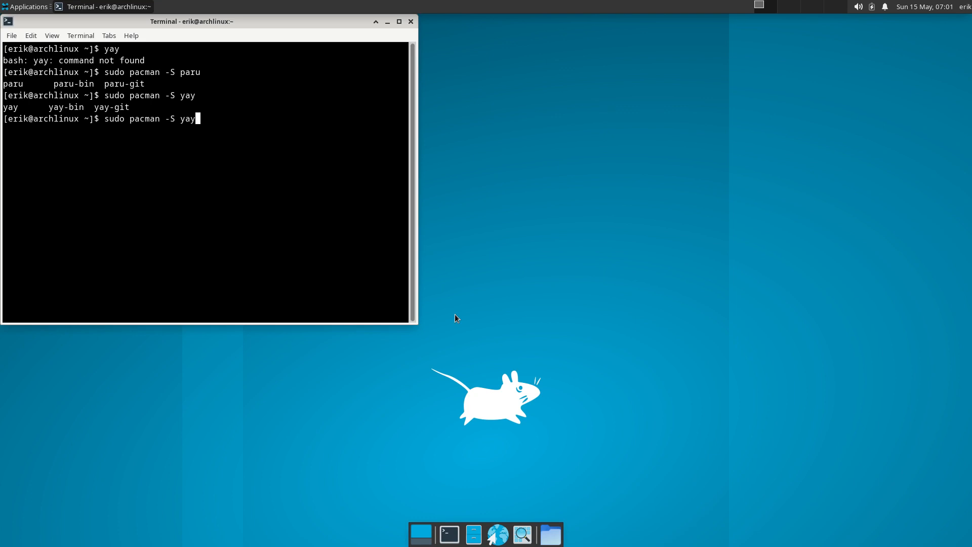
text(-b)
key(BackSpace)
text(in)
key(Return)
key(Return)
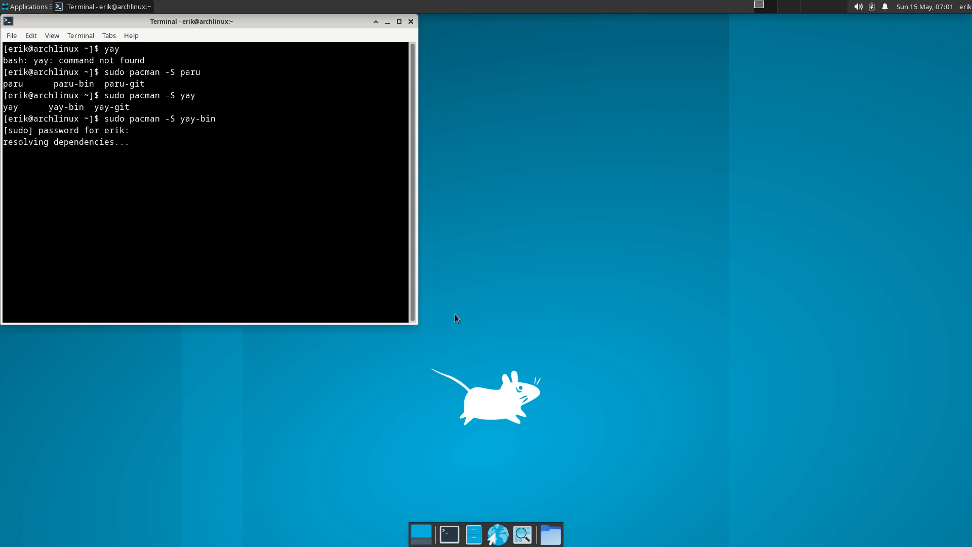
key(Return)
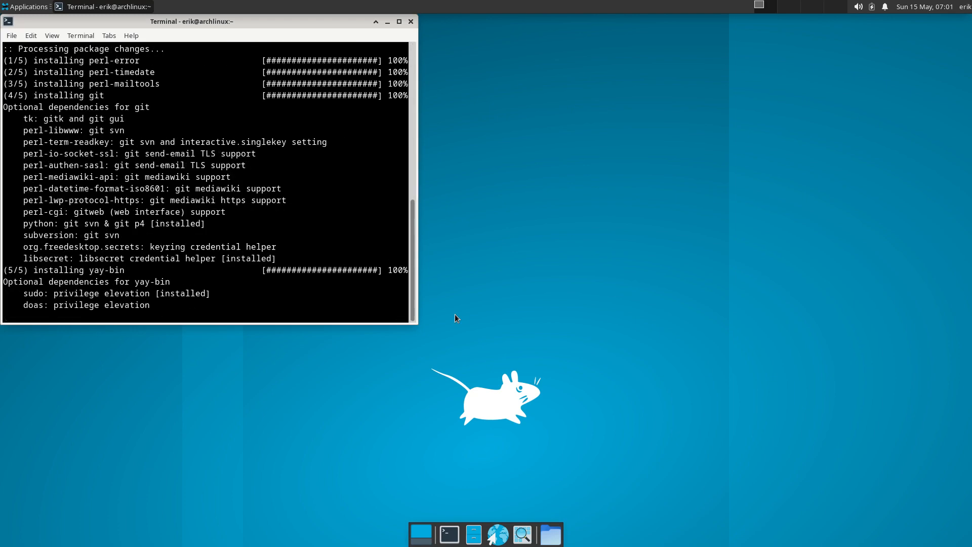
Search for 'yay sddm themes', then cancel the package install prompt
text(yay s)
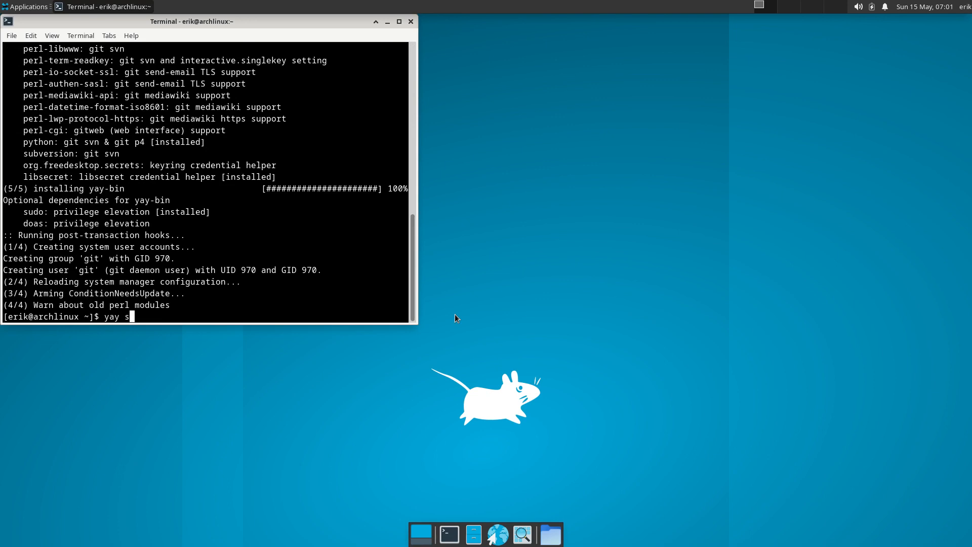
text(ddm themes)
key(Return)
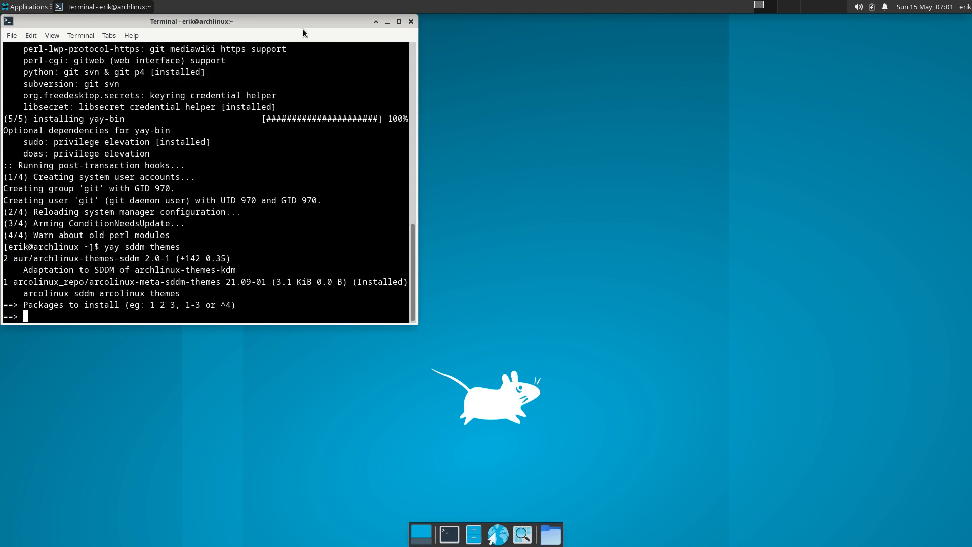
drag(315, 27, 646, 66)
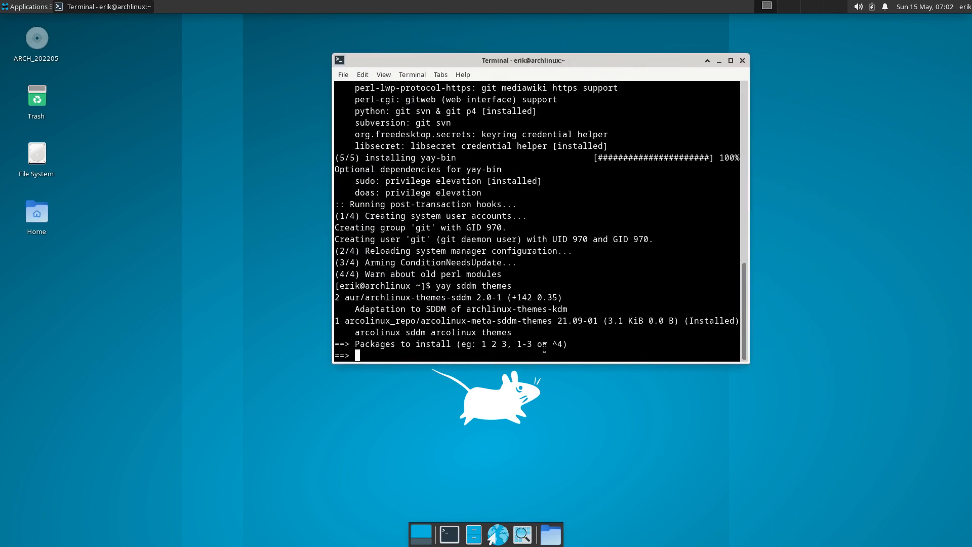
drag(371, 298, 468, 299)
click(453, 344)
key(ctrl+c)
Search all sddm packages with 'yay sddm' and browse the results
key(Up)
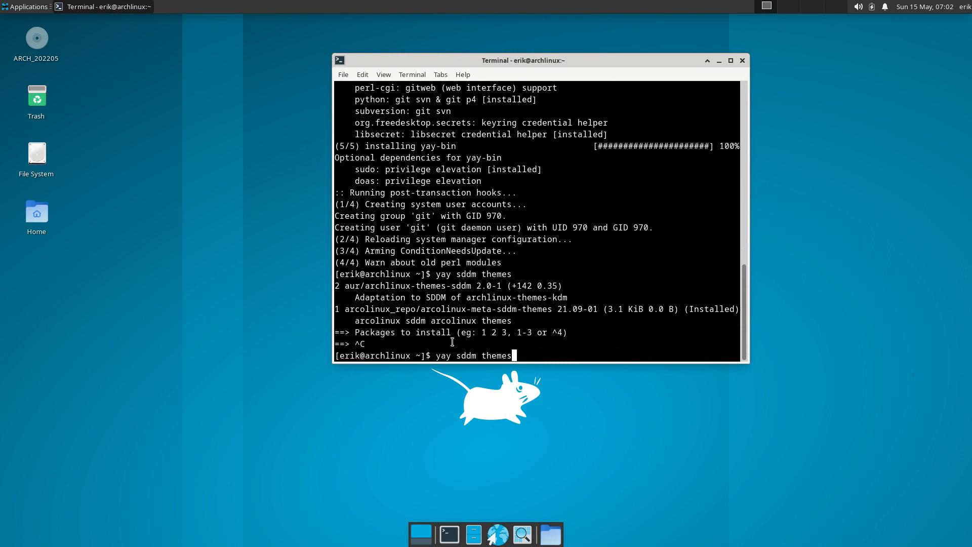
key(BackSpace)
key(BackSpace)
key(BackSpace)
key(BackSpace)
key(BackSpace)
key(BackSpace)
key(BackSpace)
key(Return)
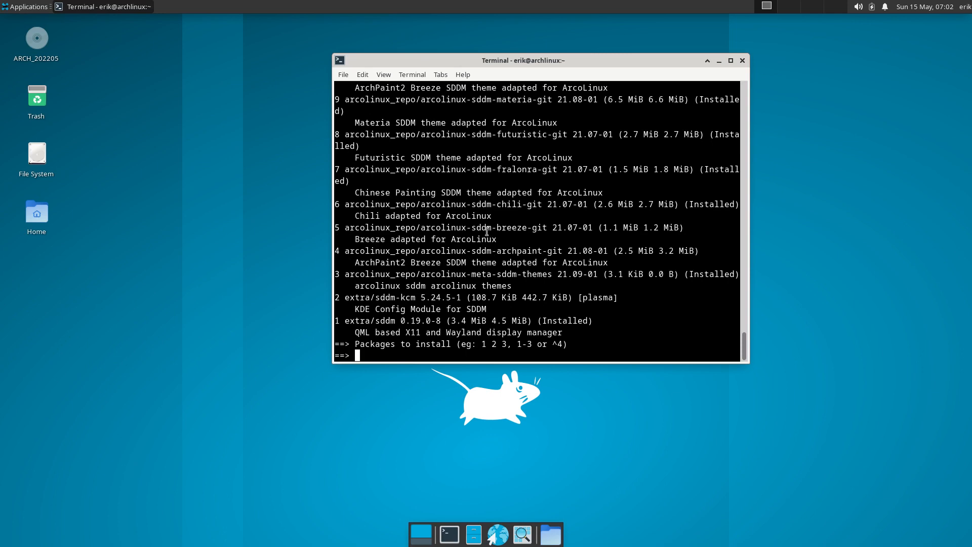
scroll(489, 234, up, 10)
scroll(487, 232, up, 8)
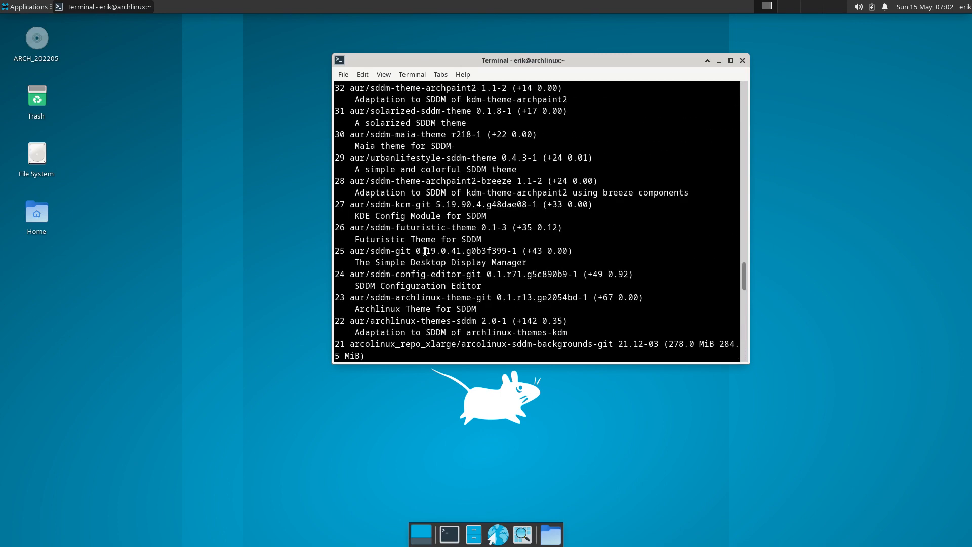
scroll(406, 269, up, 4)
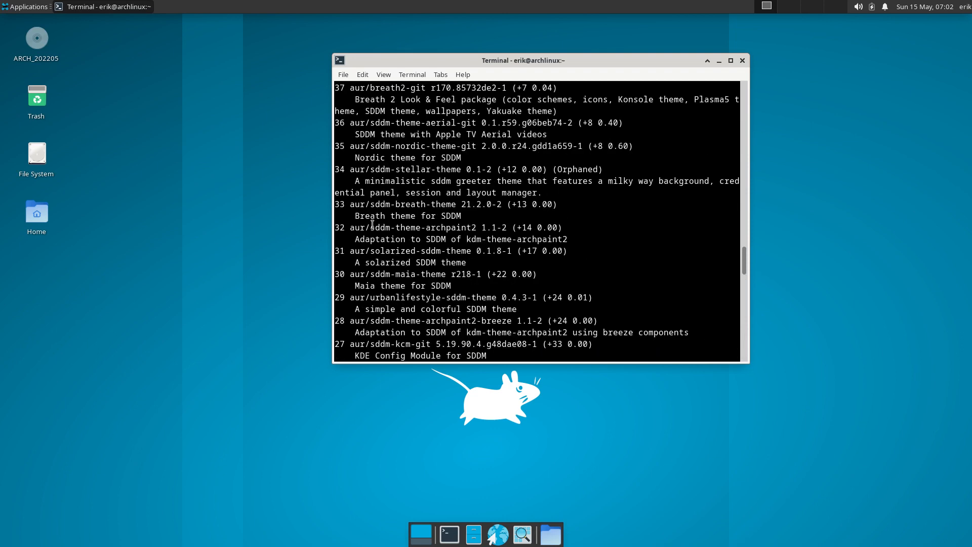
drag(370, 227, 419, 228)
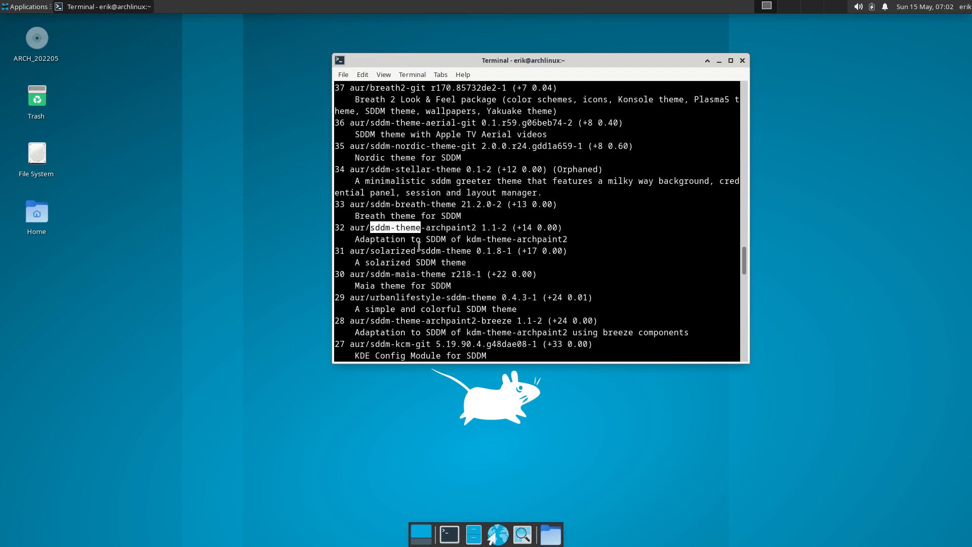
scroll(424, 267, up, 5)
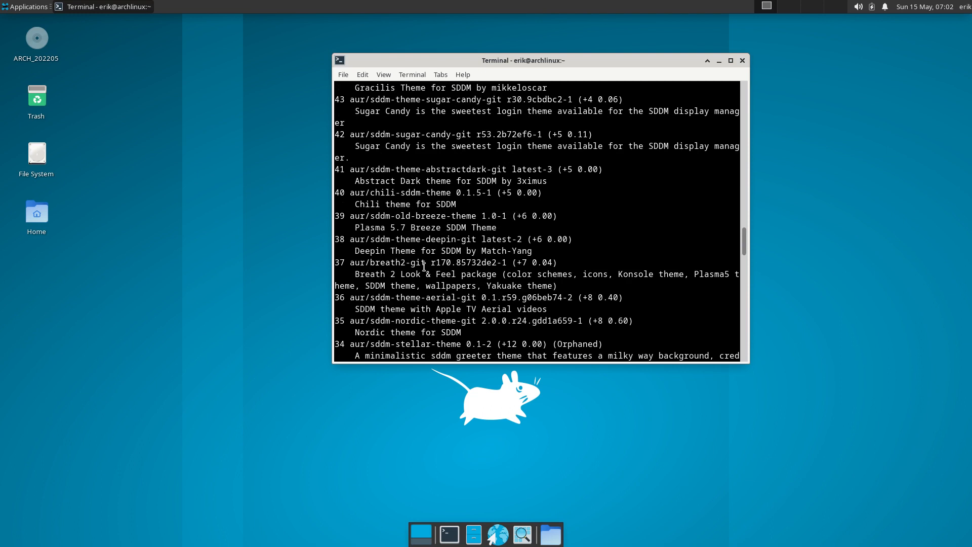
scroll(424, 267, down, 20)
Search 'yay sddm-theme', scroll through the 22 results, and close the terminal window
text(yay )
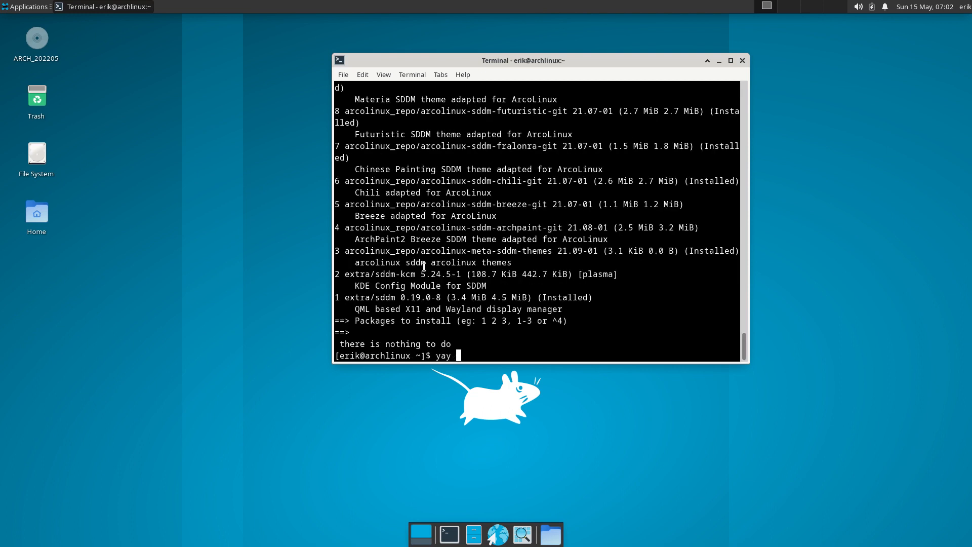
text(sddm-theme)
key(Return)
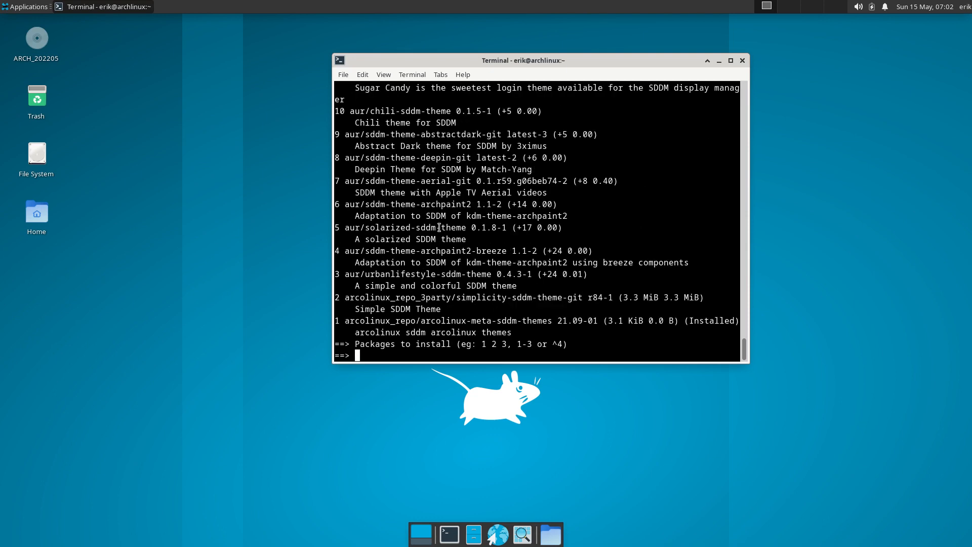
scroll(439, 227, up, 11)
scroll(438, 227, up, 1)
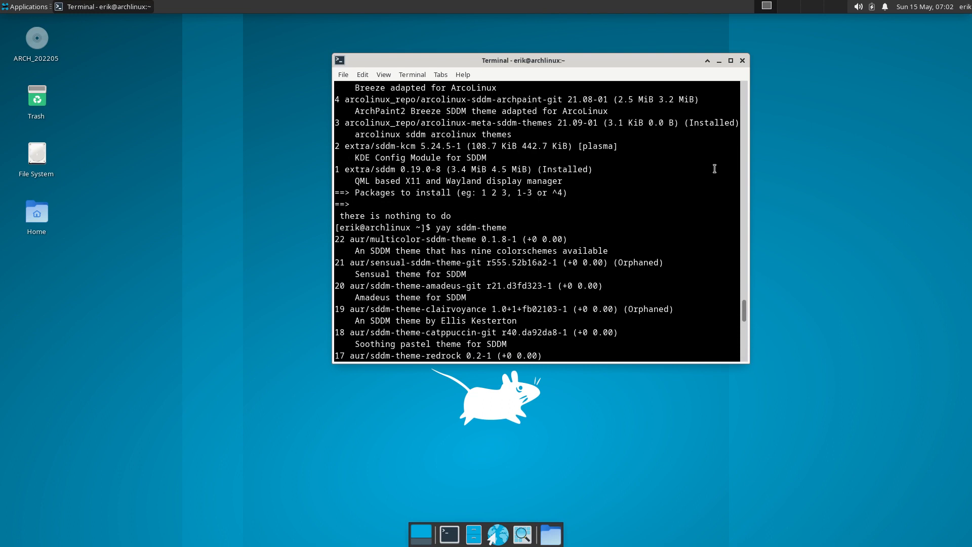
click(743, 60)
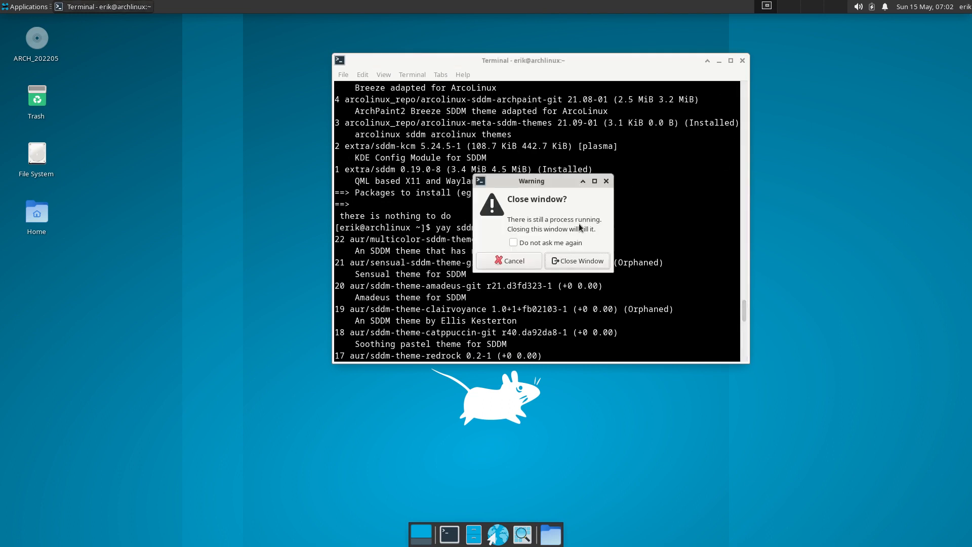
Confirm closing the terminal, then relaunch archlinux-tweak-tool in a new one and authenticate
click(576, 261)
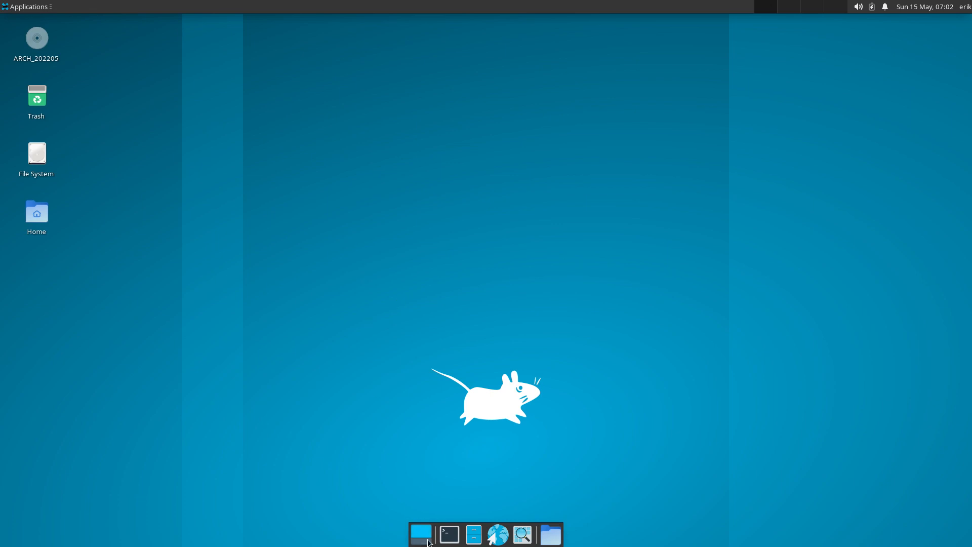
click(449, 534)
text(archlinux-t)
key(Tab)
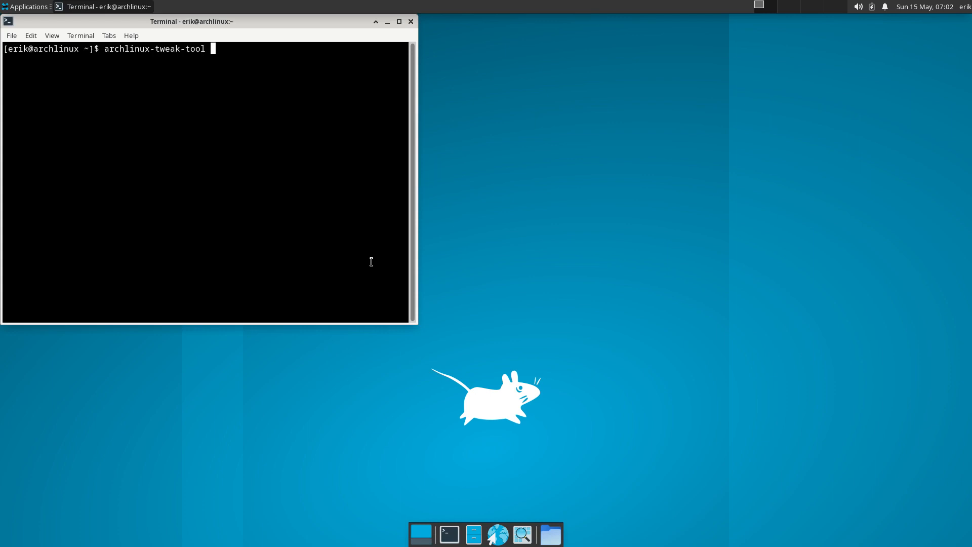
key(Return)
text(•••)
key(Return)
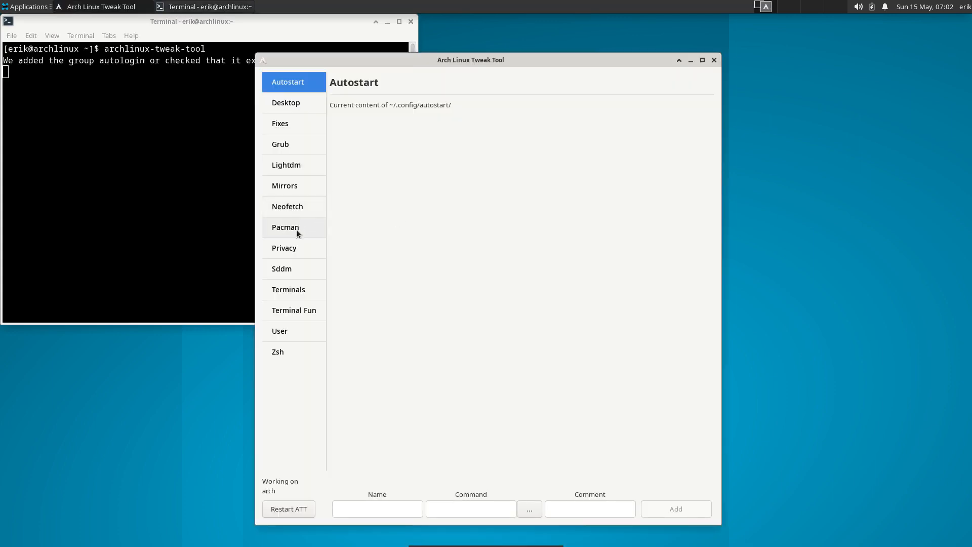
Remove the ArcoLinux SDDM themes from the Sddm page and restart the Tweak Tool
click(293, 267)
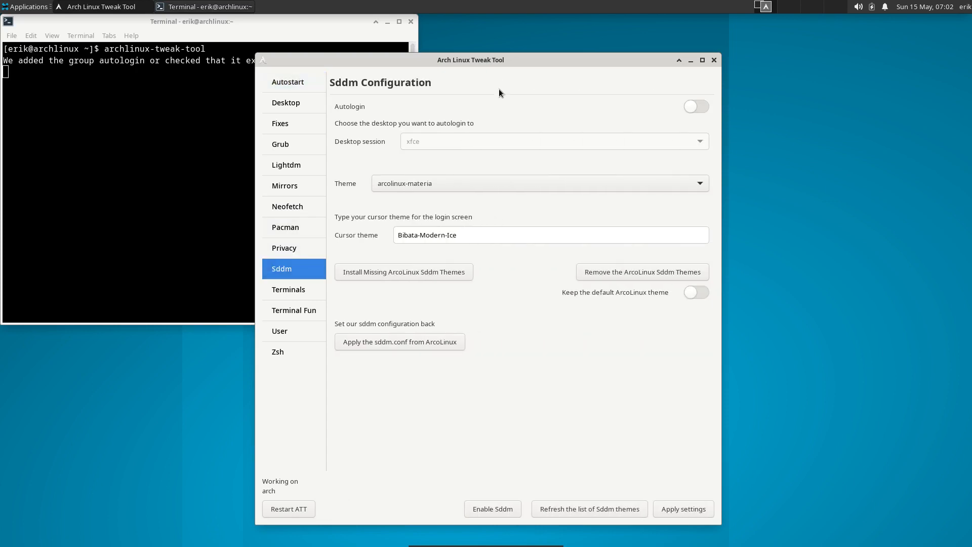
drag(515, 59, 702, 42)
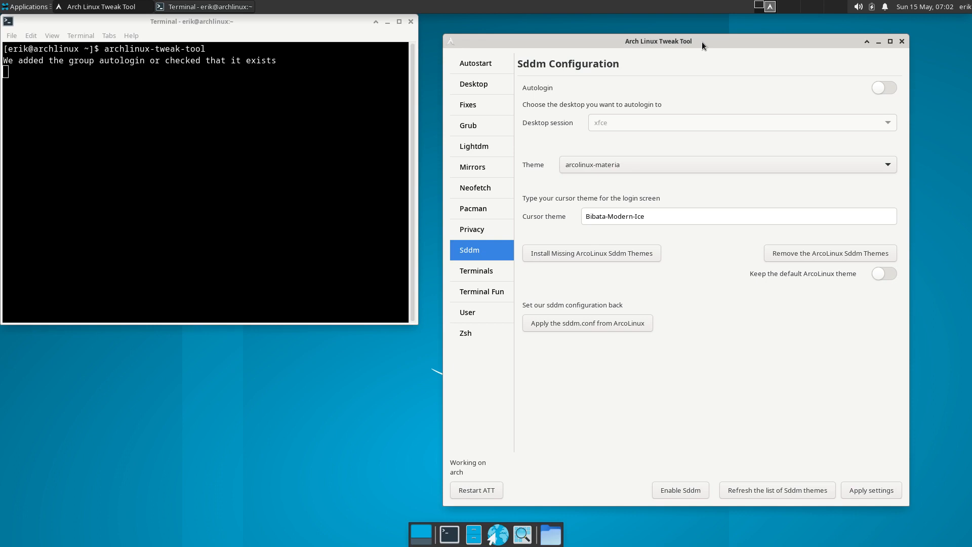
click(806, 254)
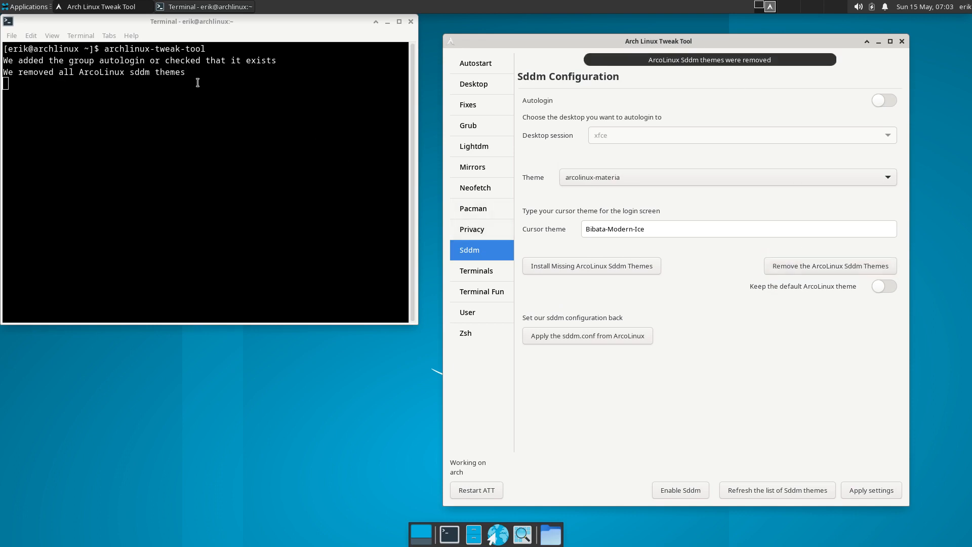
click(590, 168)
click(592, 405)
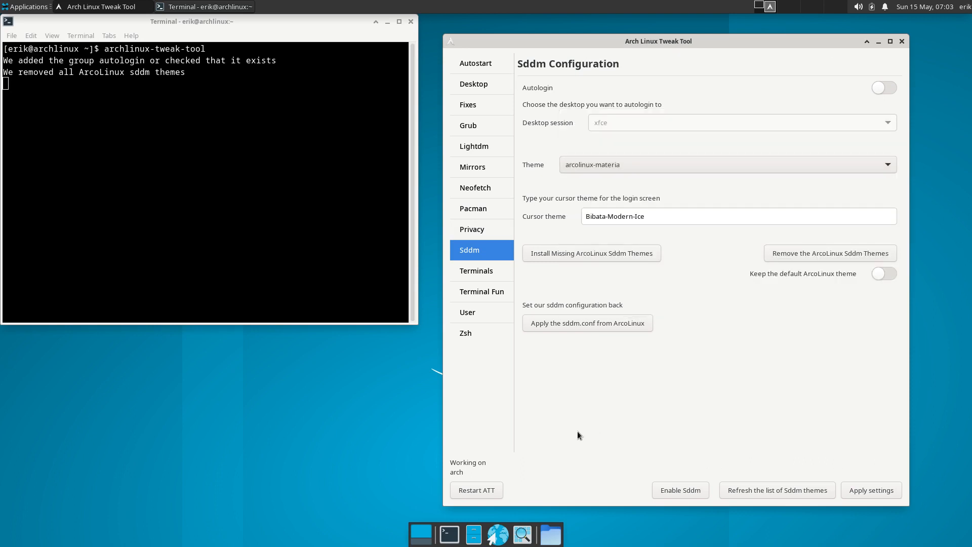
click(478, 491)
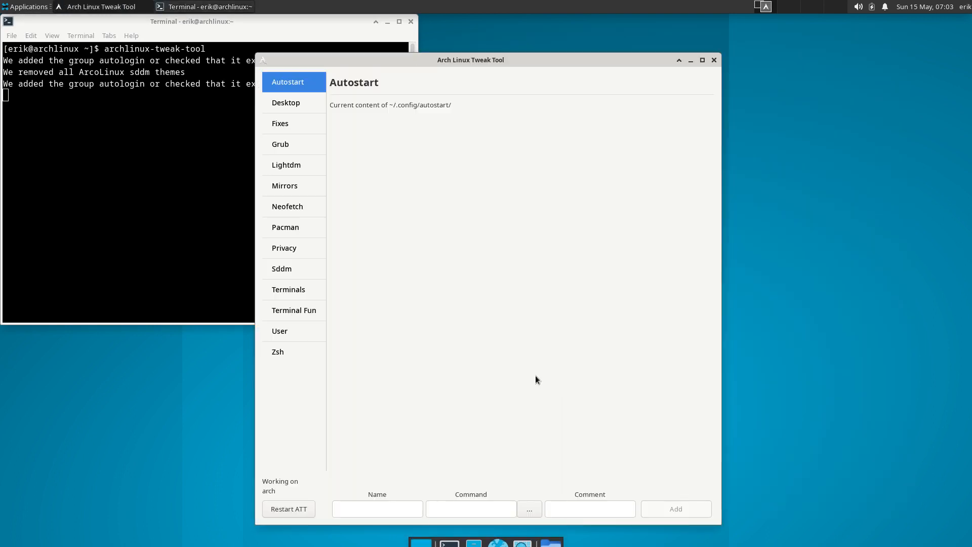
Check the Sddm theme list, now only elarun, maldives and maya
click(323, 272)
drag(513, 62, 682, 65)
click(608, 195)
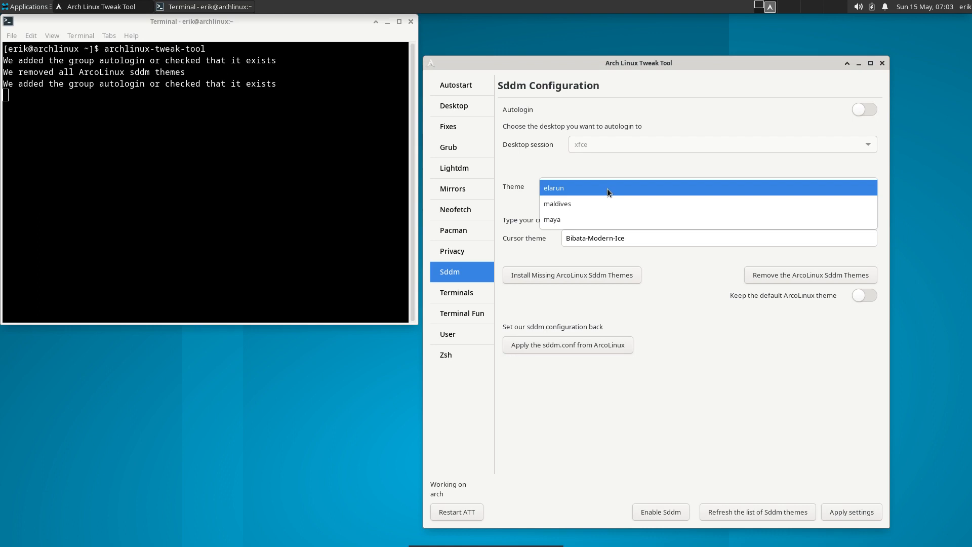
click(667, 317)
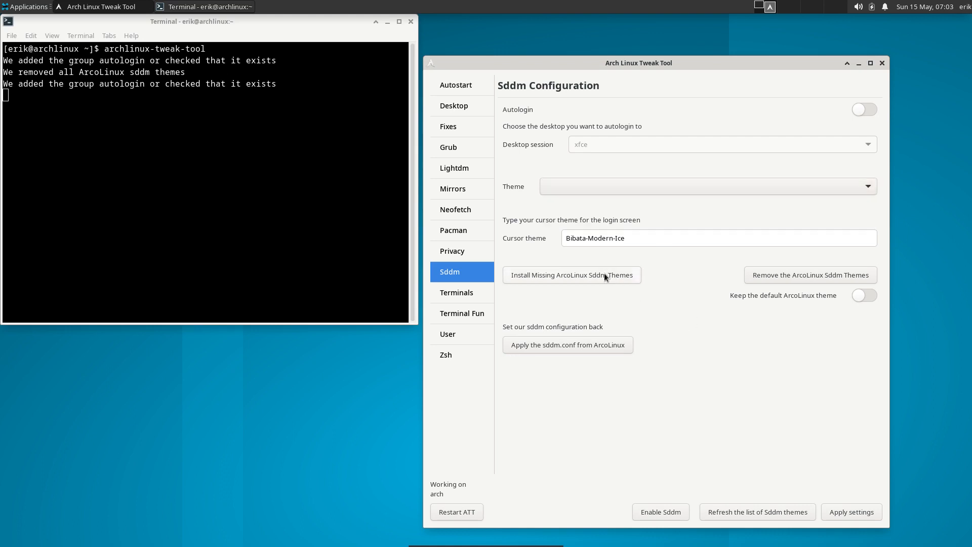
Close and relaunch the Tweak Tool, authenticate, and return to the Sddm page
click(882, 63)
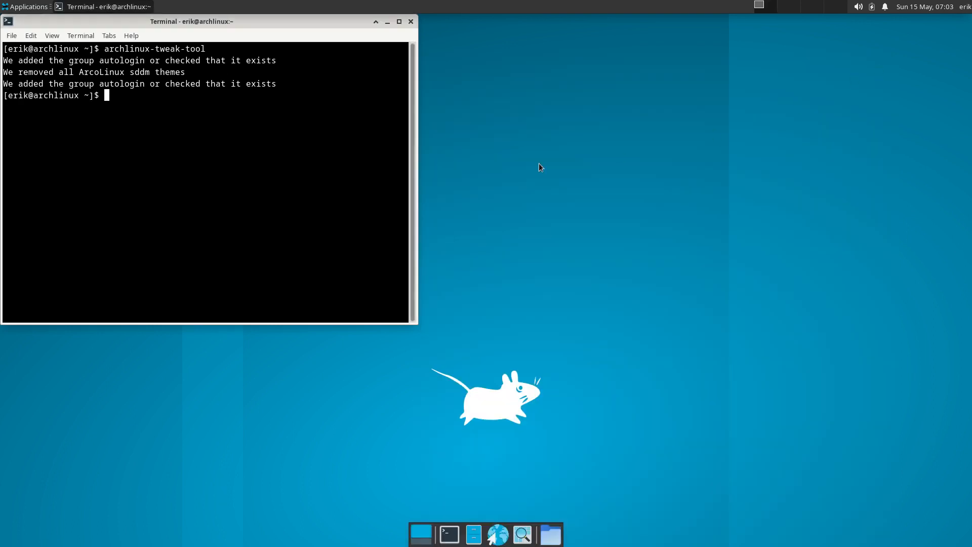
key(Up)
key(Return)
text(****)
key(Return)
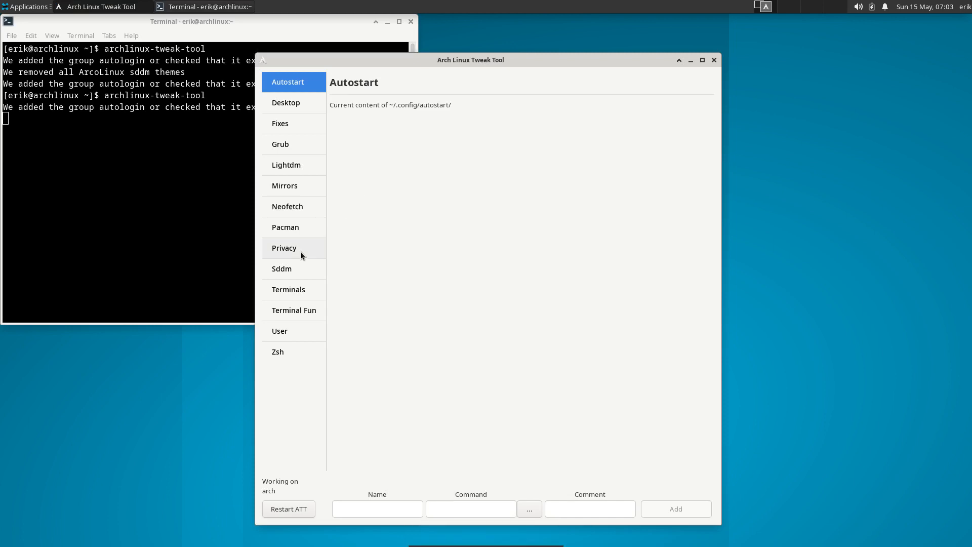
click(300, 261)
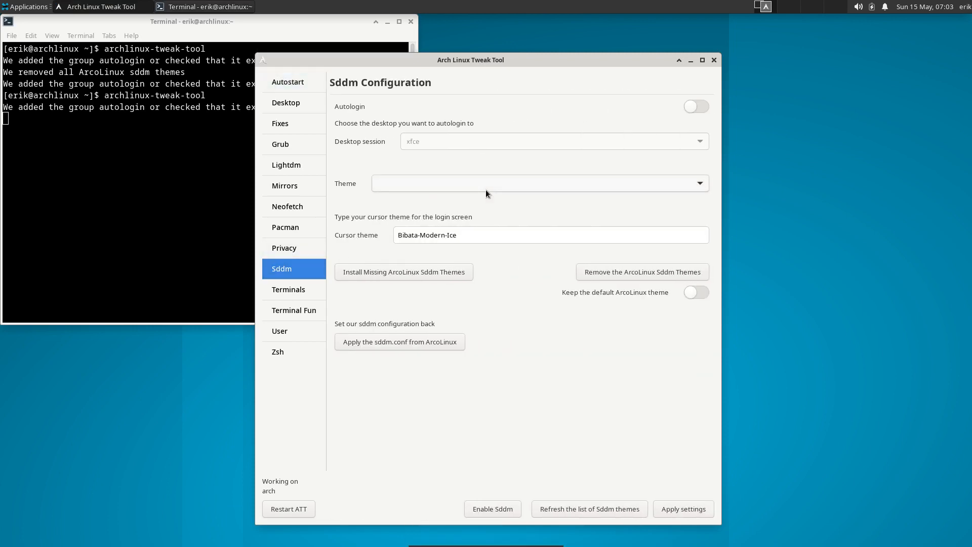
Log out of the session from the user menu
click(966, 9)
click(937, 78)
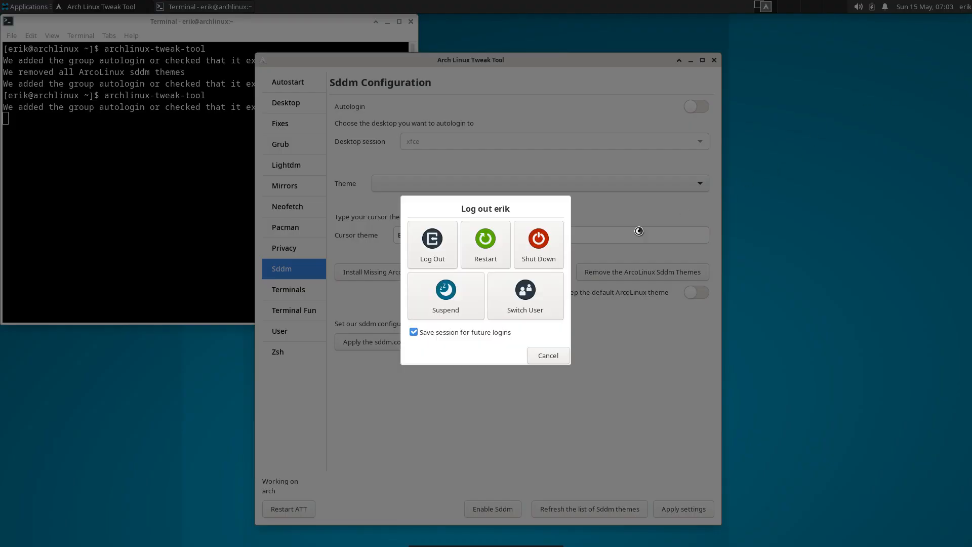
click(448, 247)
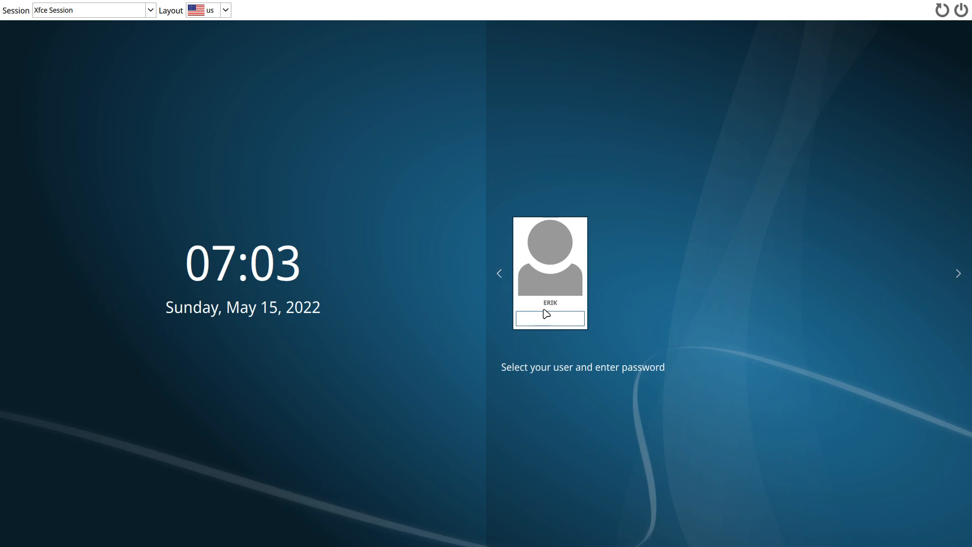
Log back in at SDDM and launch archlinux-tweak-tool, authenticating with the password
text(****)
key(Return)
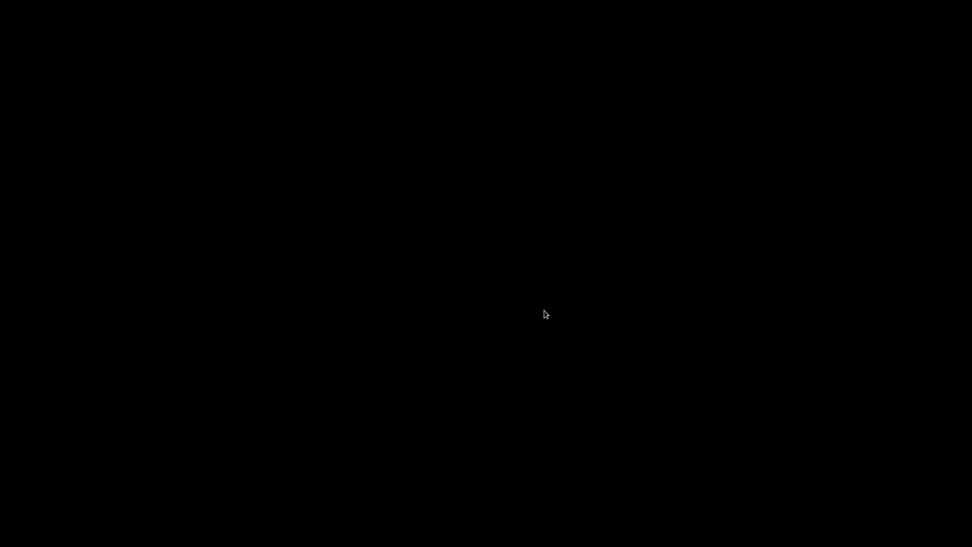
text(ach)
key(BackSpace)
key(BackSpace)
text(rch)
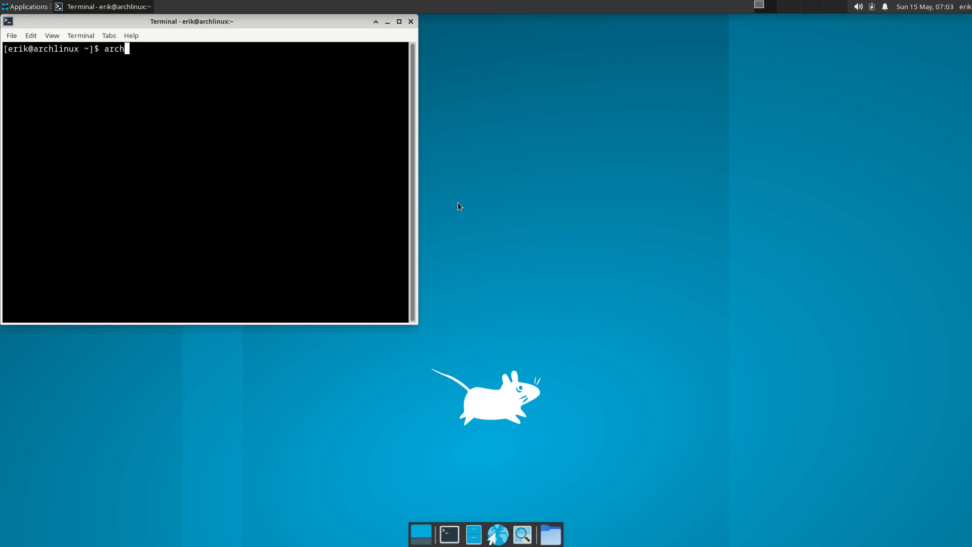
text(linux-tweak-tool)
key(Return)
text(****)
key(Return)
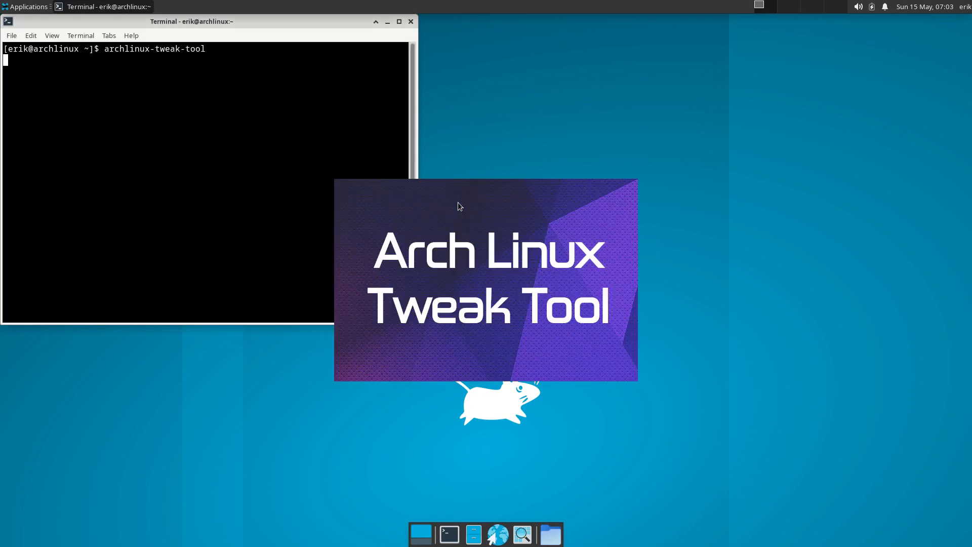
Clear the leftover lock file and relaunch archlinux-tweak-tool, authenticating again
click(551, 309)
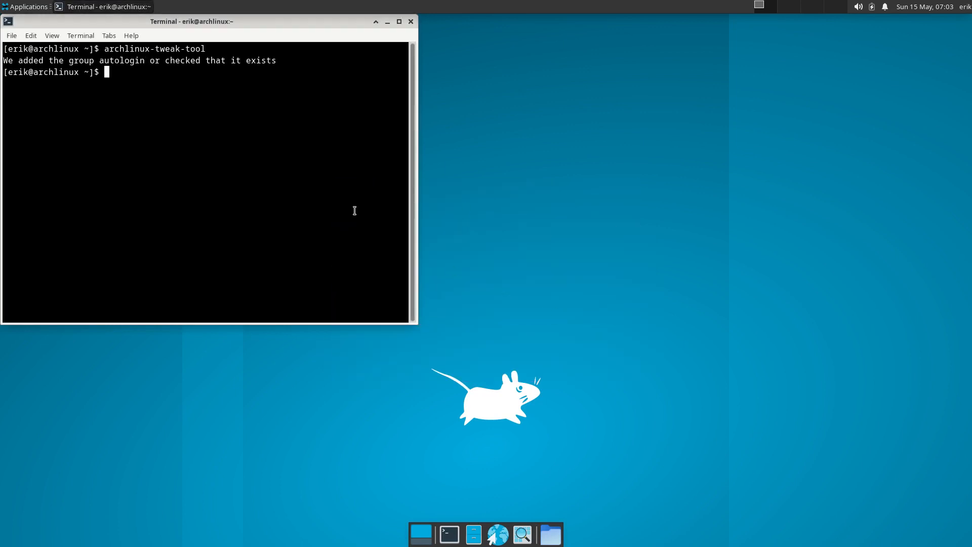
key(Up)
key(Return)
text(****)
key(Return)
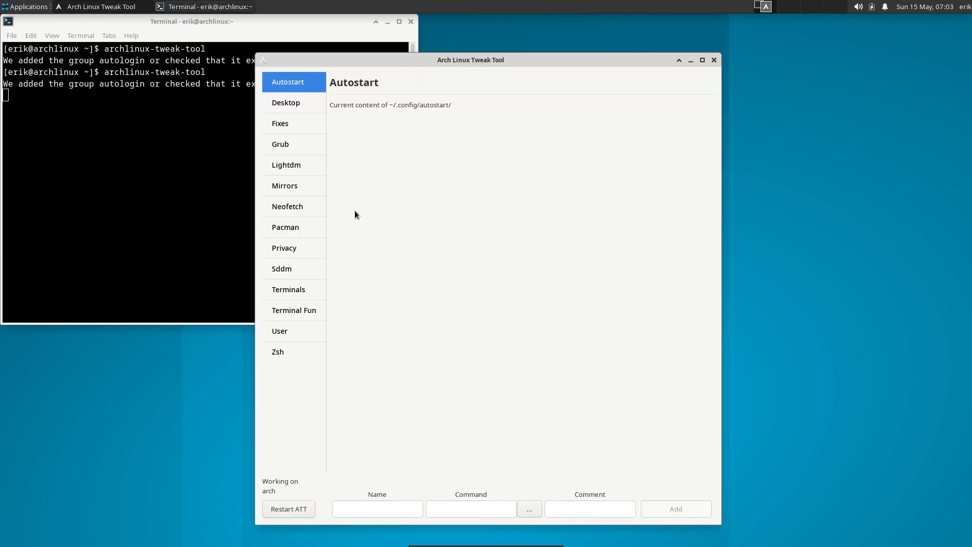
Install the missing ArcoLinux SDDM themes and restart the tweak tool
click(301, 269)
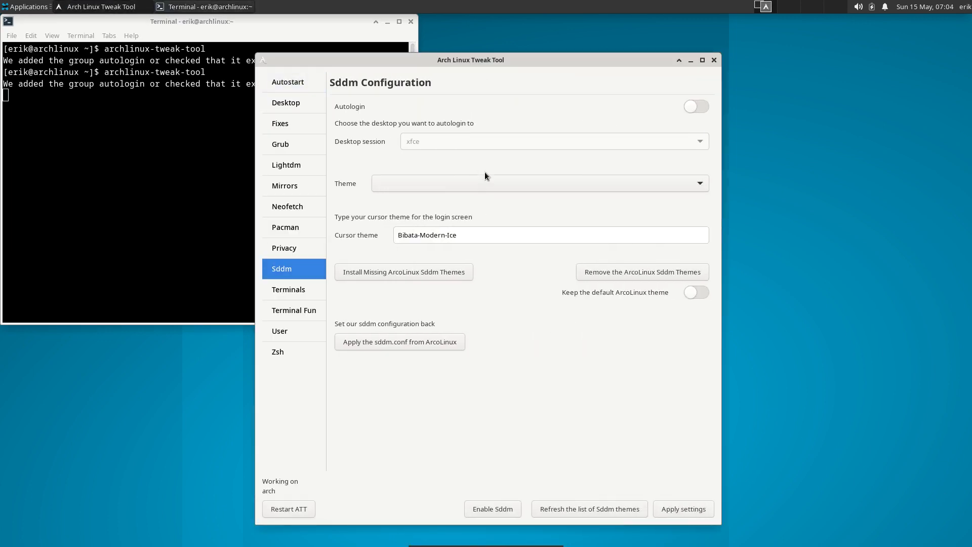
click(458, 272)
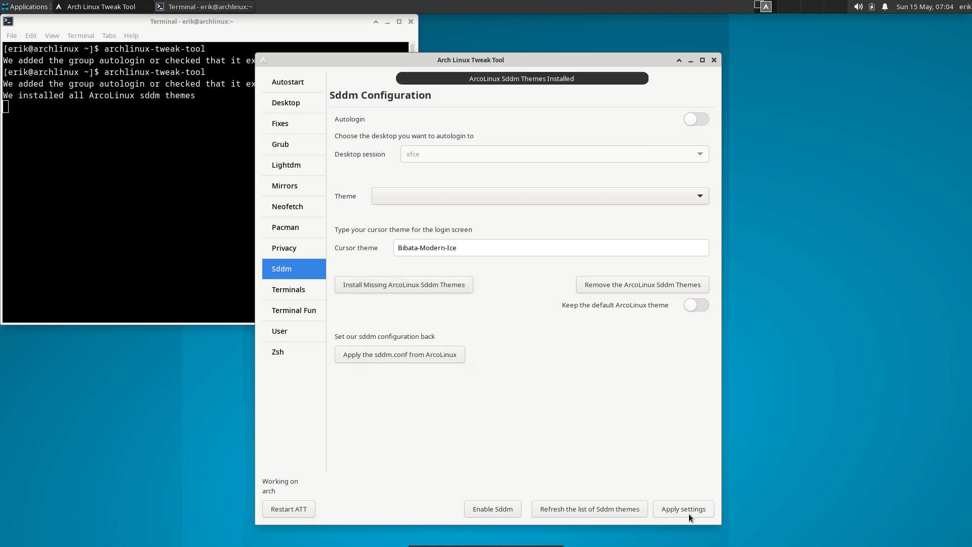
click(279, 509)
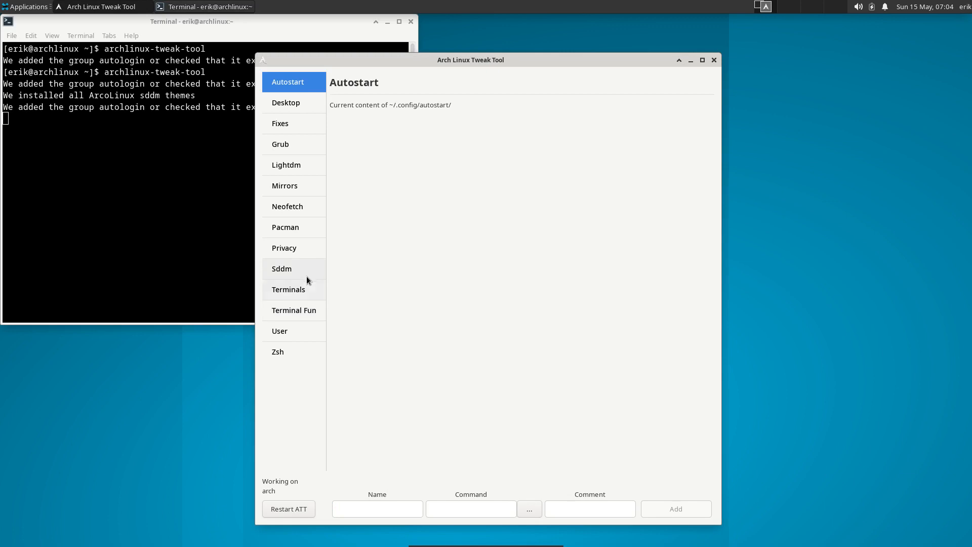
Select arcolinux-materia-dark as the SDDM theme and apply the settings
click(307, 276)
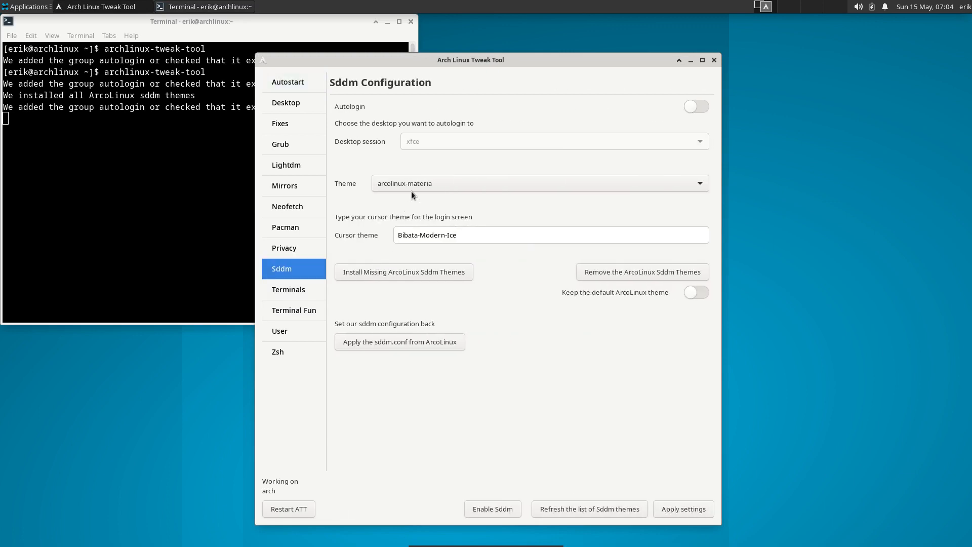
click(416, 185)
click(434, 199)
click(682, 514)
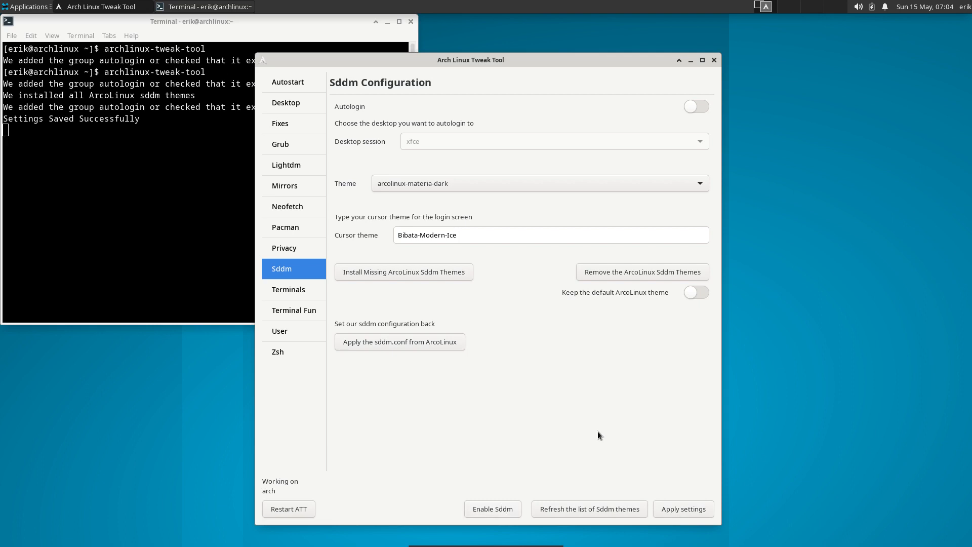
Log out, log back into Xfce on the dark materia SDDM screen, and enter archlinux-tweak-tool
click(964, 6)
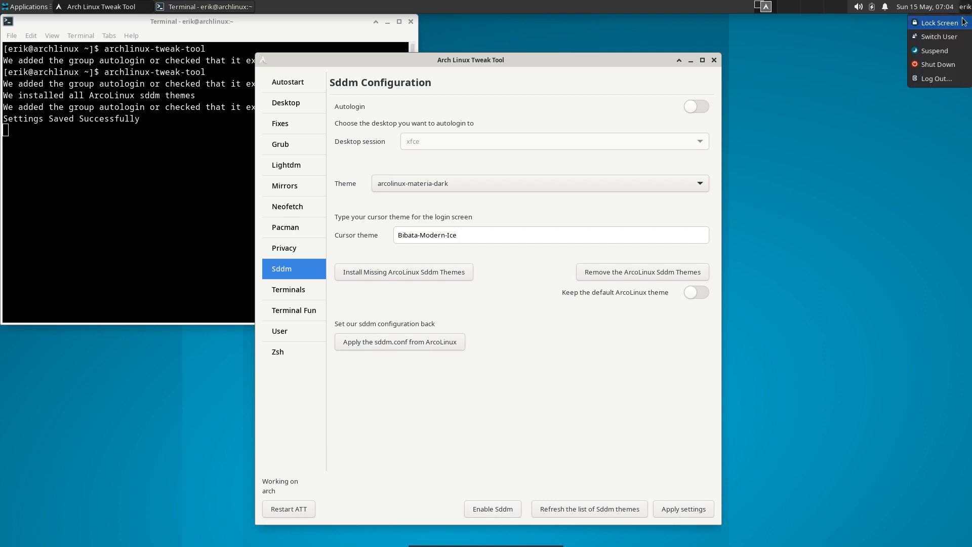
click(947, 78)
click(484, 251)
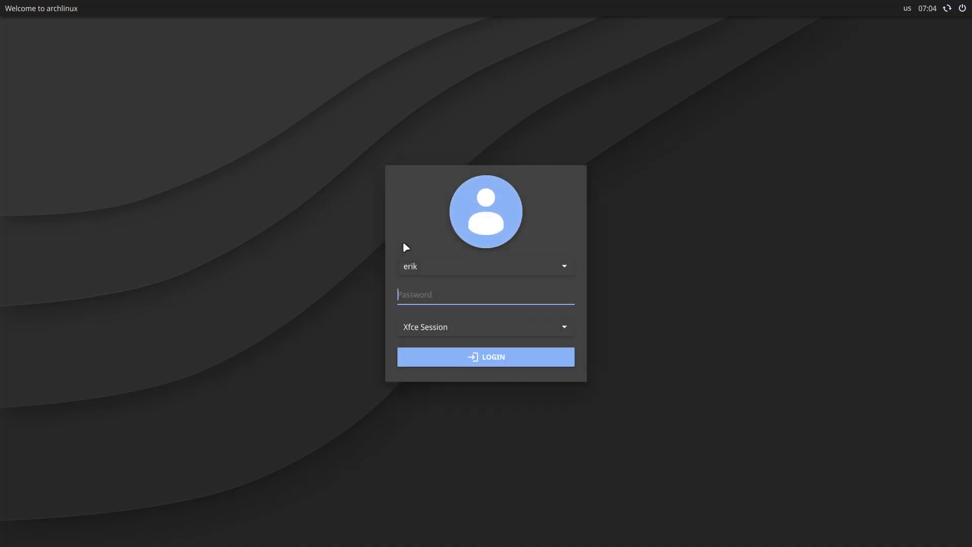
text(•••••)
key(Return)
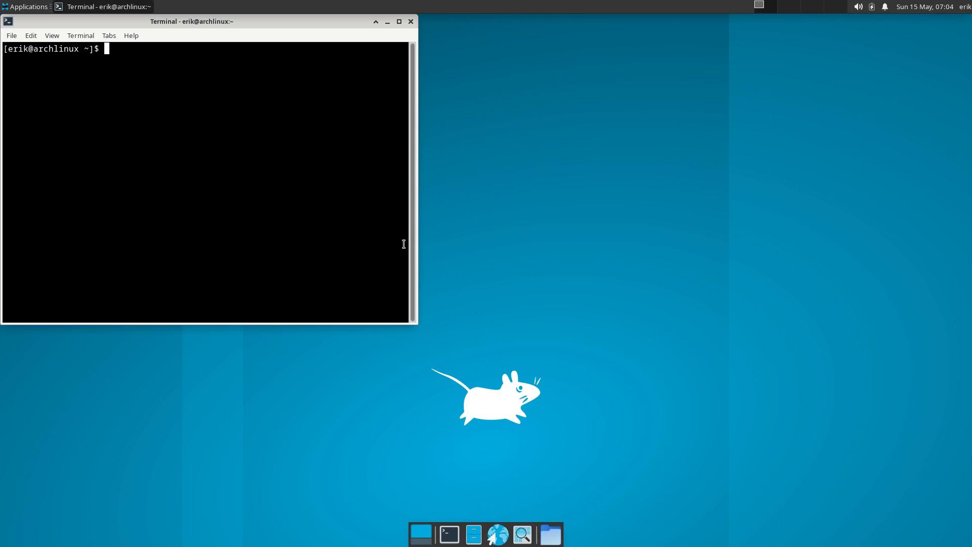
text(archlinux-tweak-tool)
Launch archlinux-tweak-tool and authenticate with the password
key(Return)
text(••••)
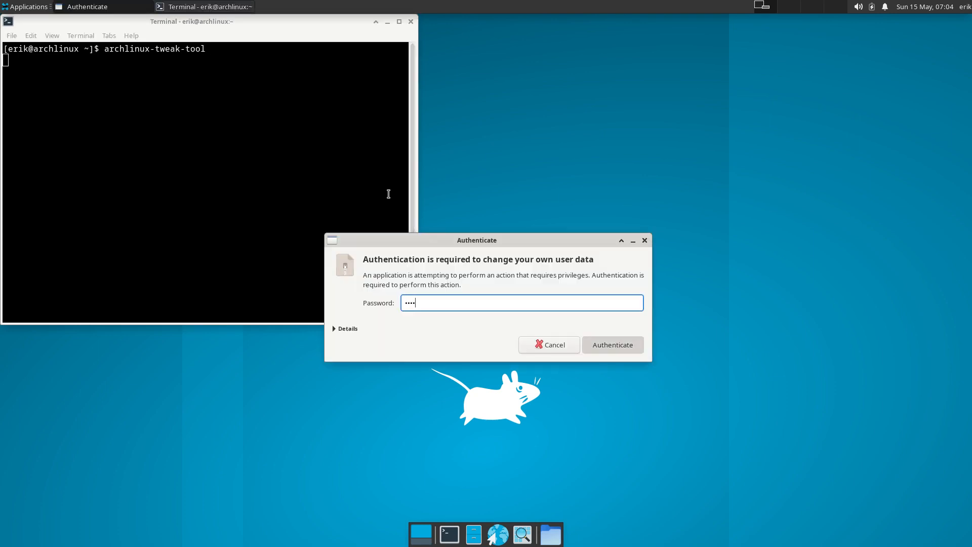
key(Return)
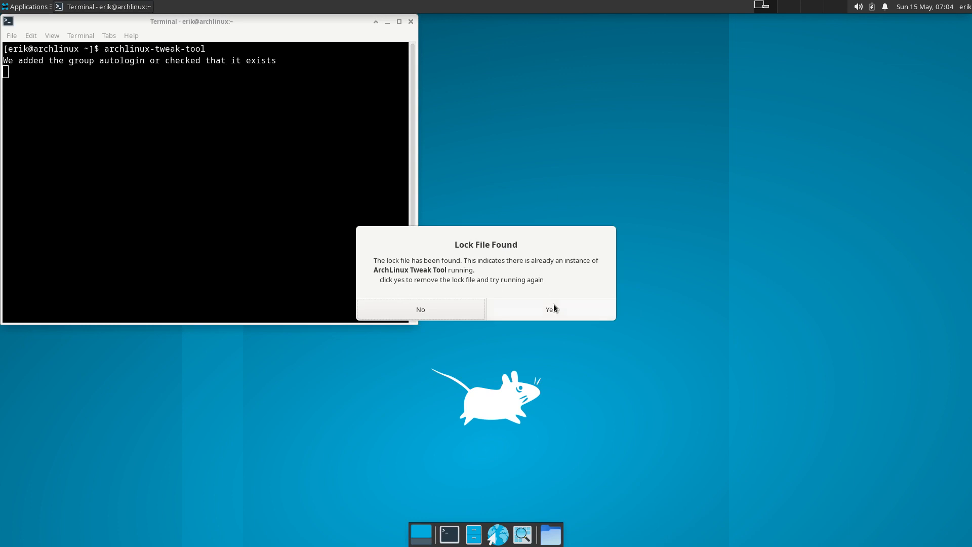
Clear the stale lock file, relaunch the tool, and view the Sddm page
click(554, 309)
key(Up)
key(Return)
text(••••)
key(Return)
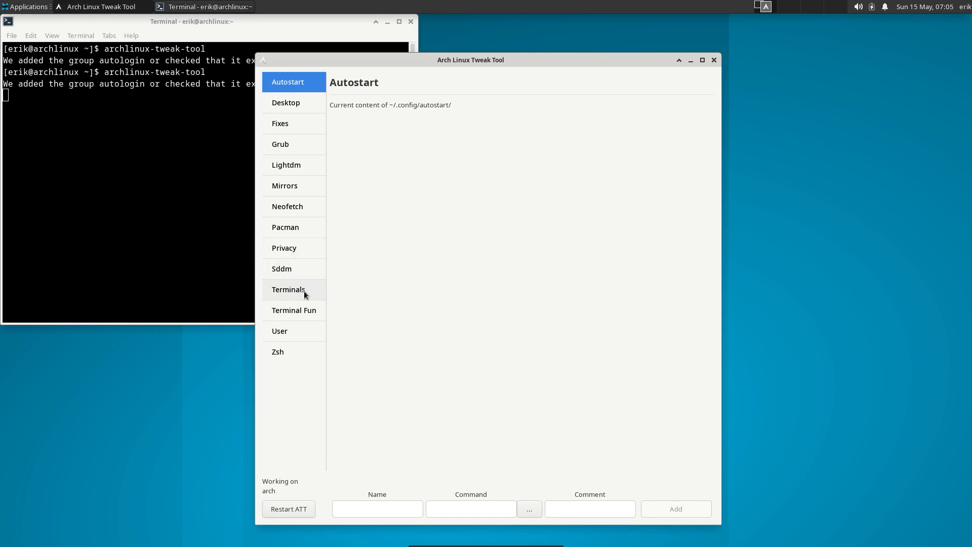
click(295, 269)
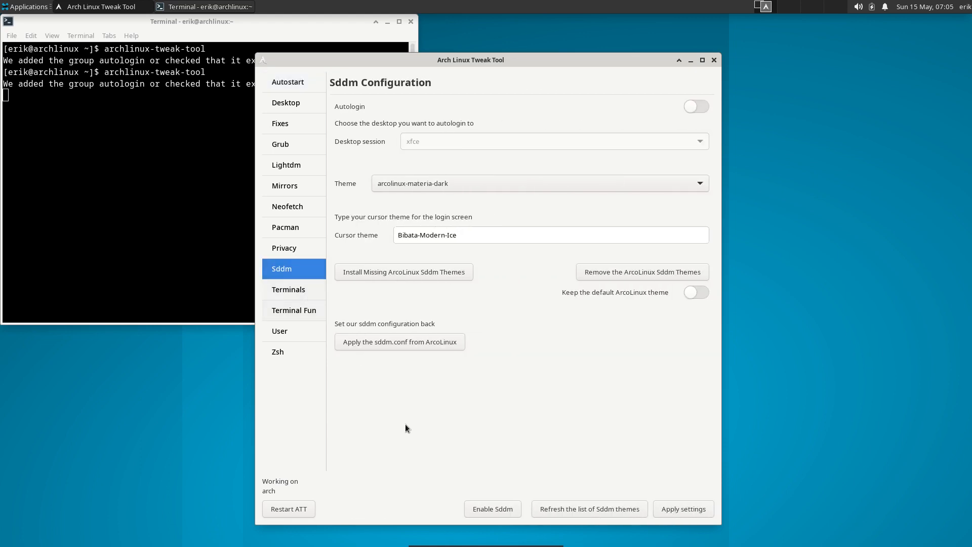
Enable LightDM as the login manager from the Lightdm page
click(296, 168)
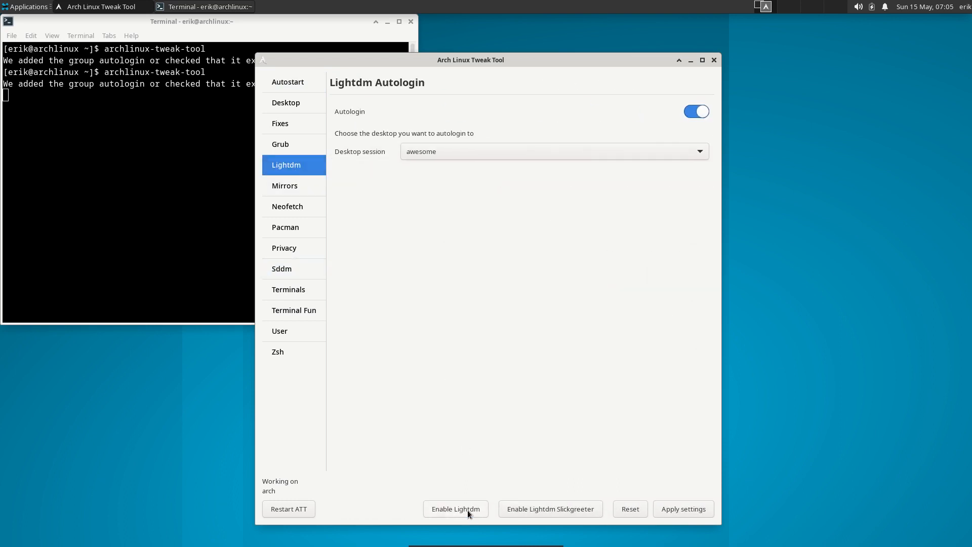
click(467, 510)
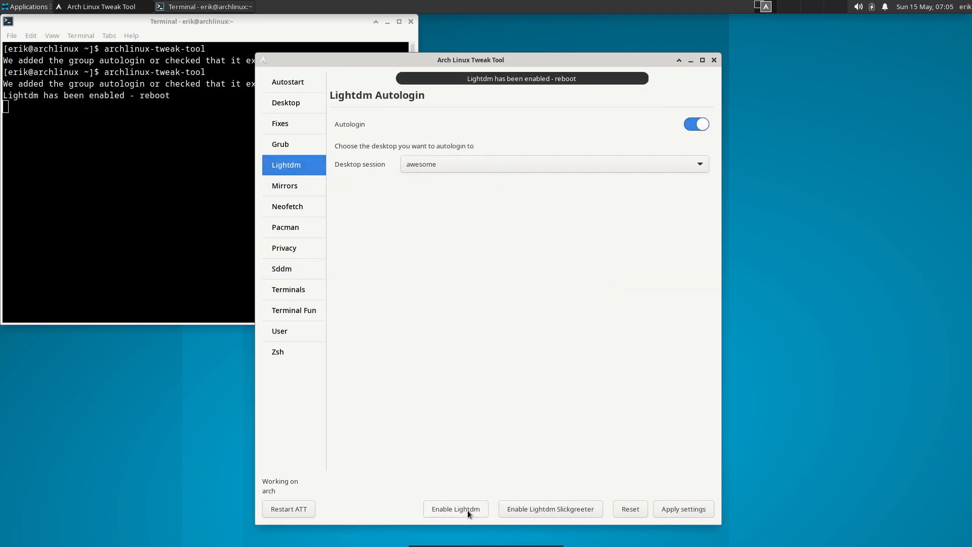
drag(388, 57, 524, 55)
Restart the computer and boot 'Boot existing OS' from the boot menu
click(964, 8)
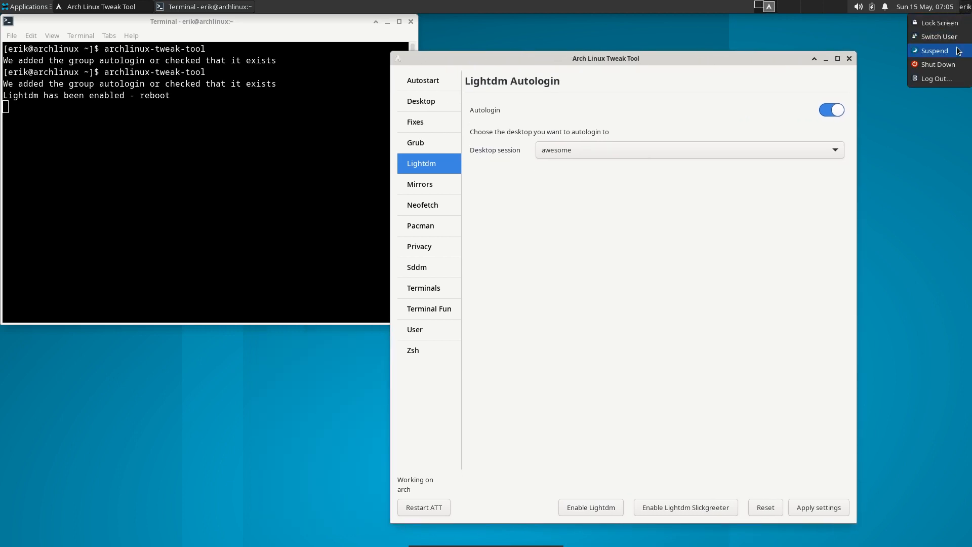
click(947, 79)
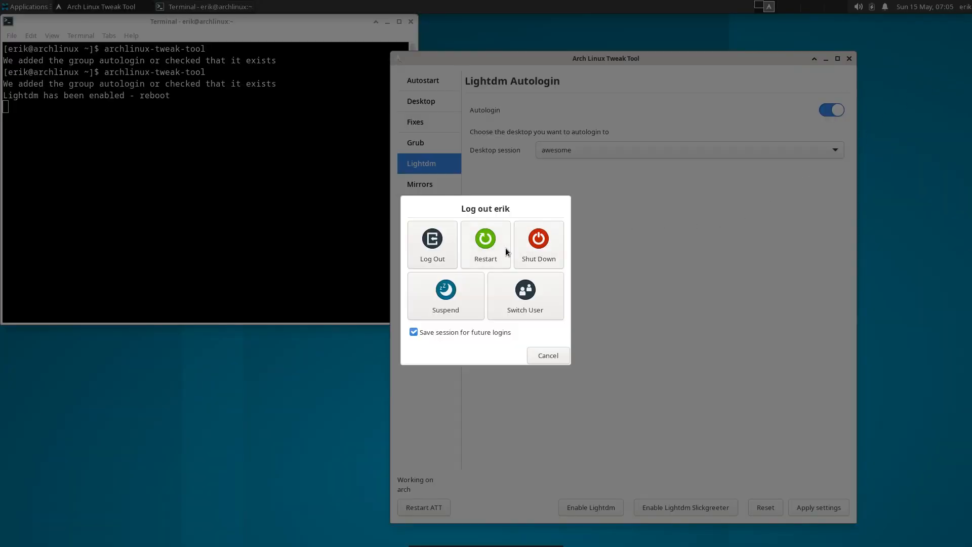
click(505, 251)
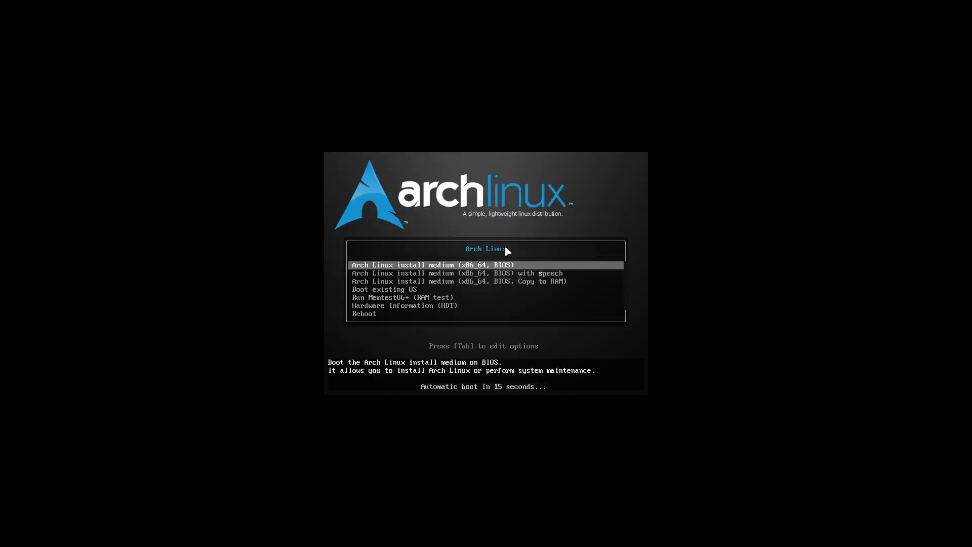
key(Down)
key(Down)
key(Down)
key(Return)
key(Return)
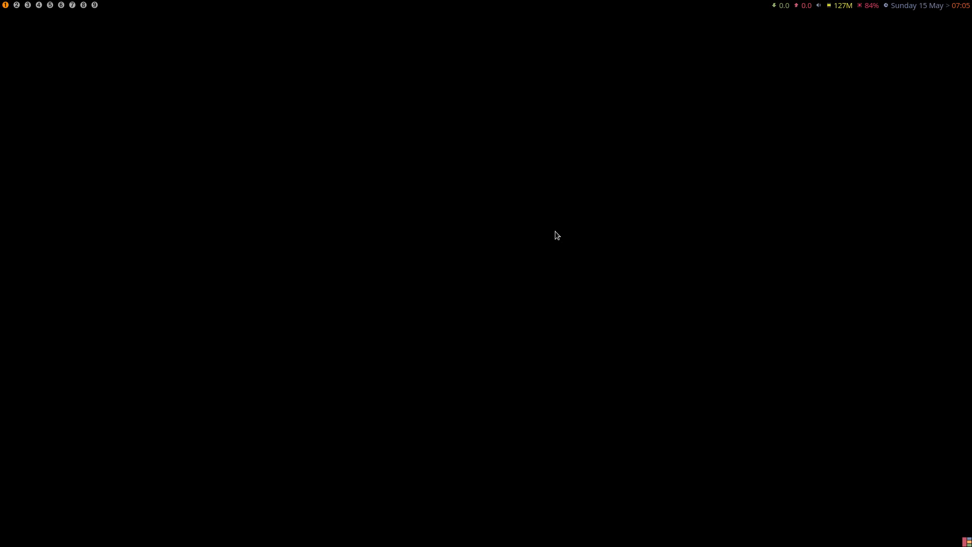
Log out of awesome, log into Xfce, and relaunch archlinux-tweak-tool with the password
key(super+x)
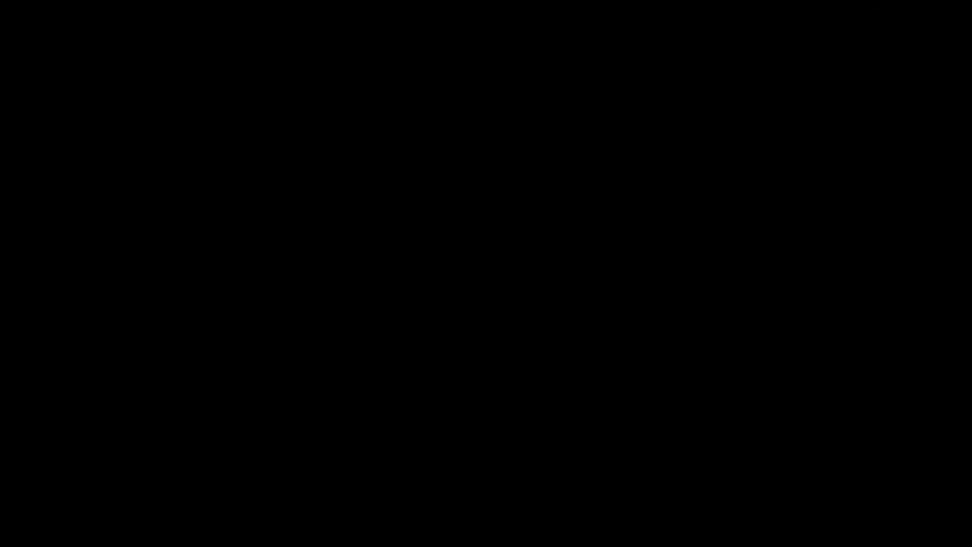
text(••••)
key(Return)
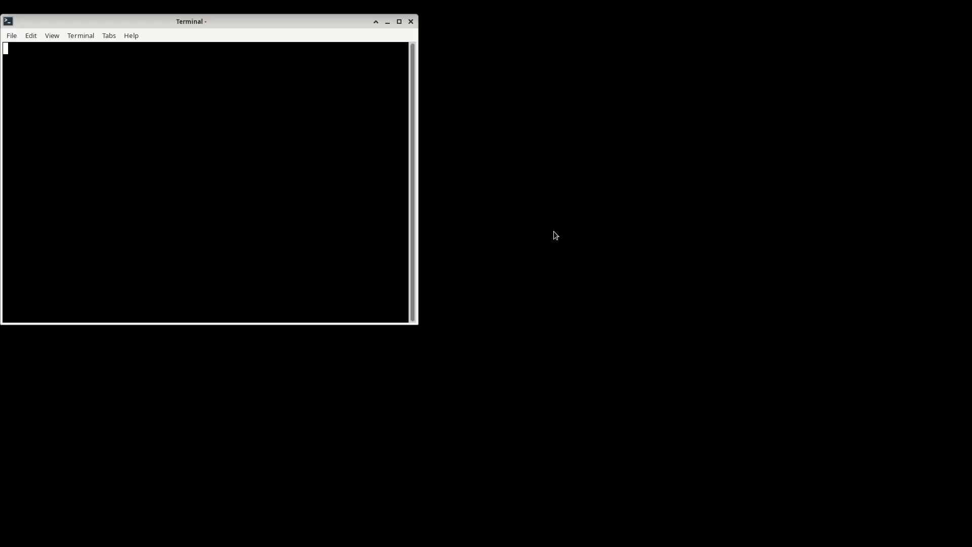
text(archlinux-)
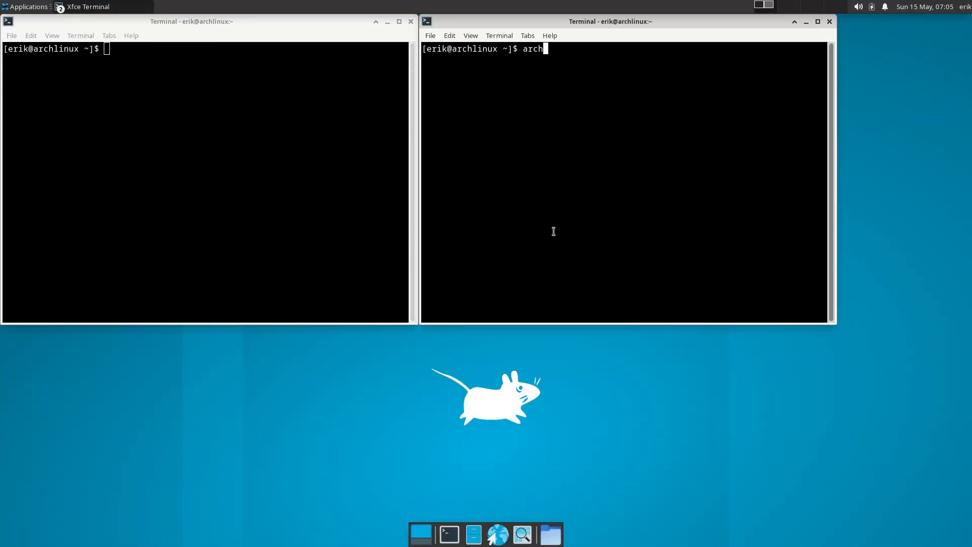
key(Tab)
key(Return)
text(••••)
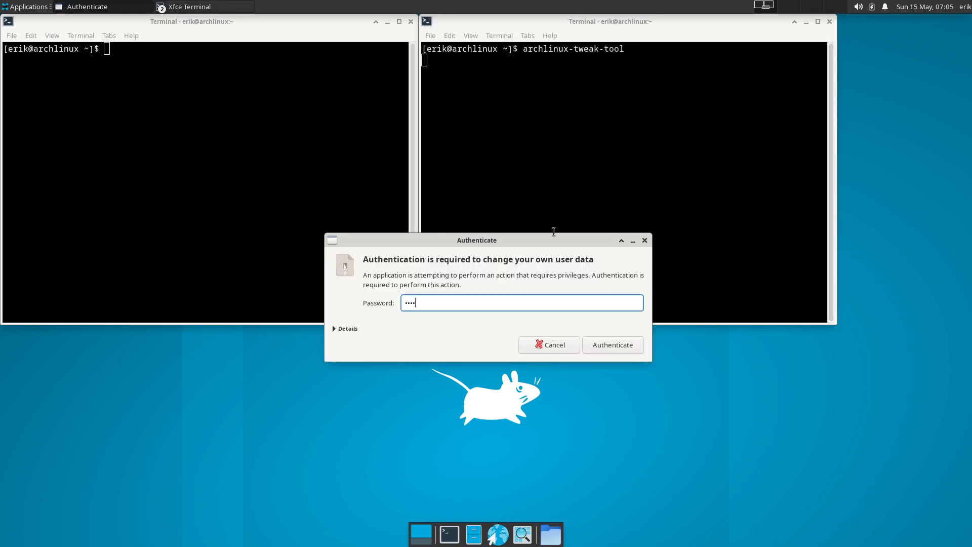
key(Return)
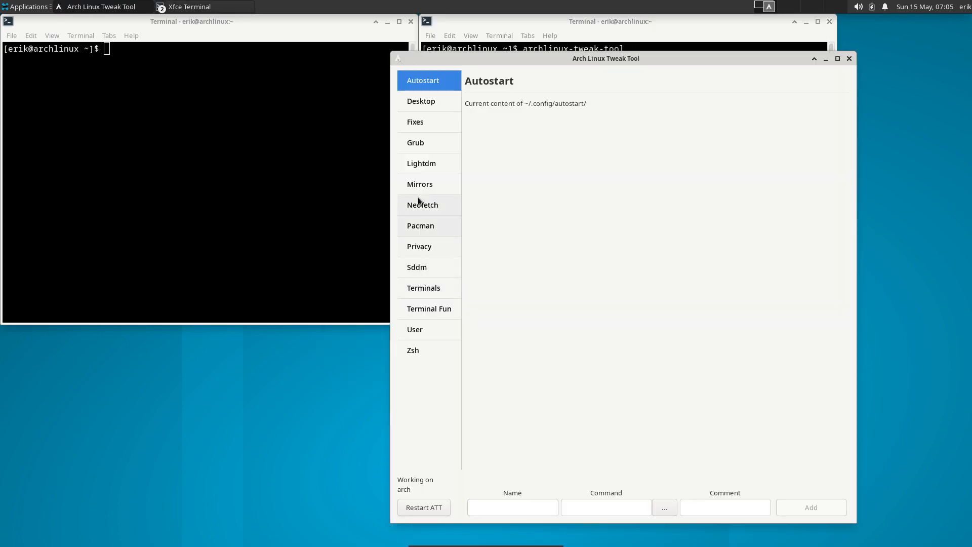
Switch LightDM autologin off, apply the settings, and restart the computer
click(431, 166)
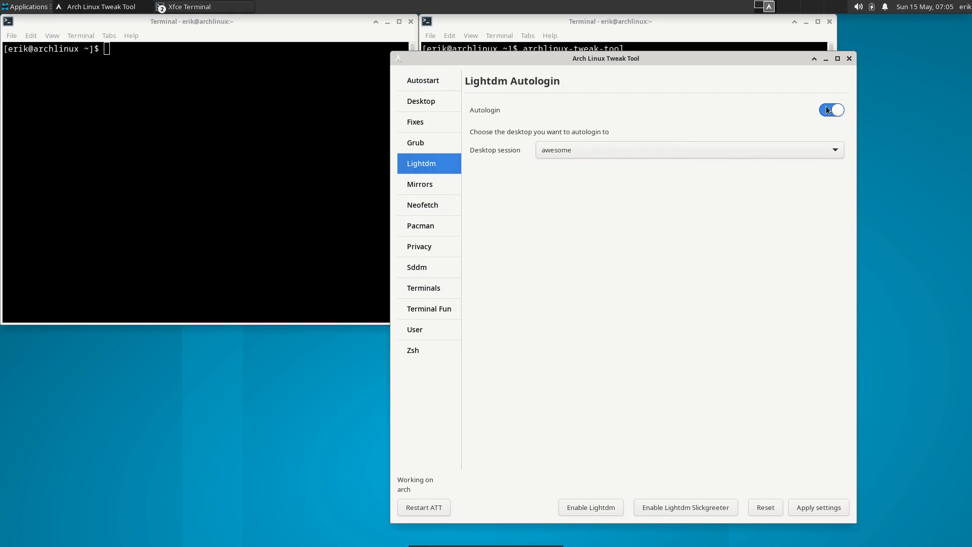
click(827, 110)
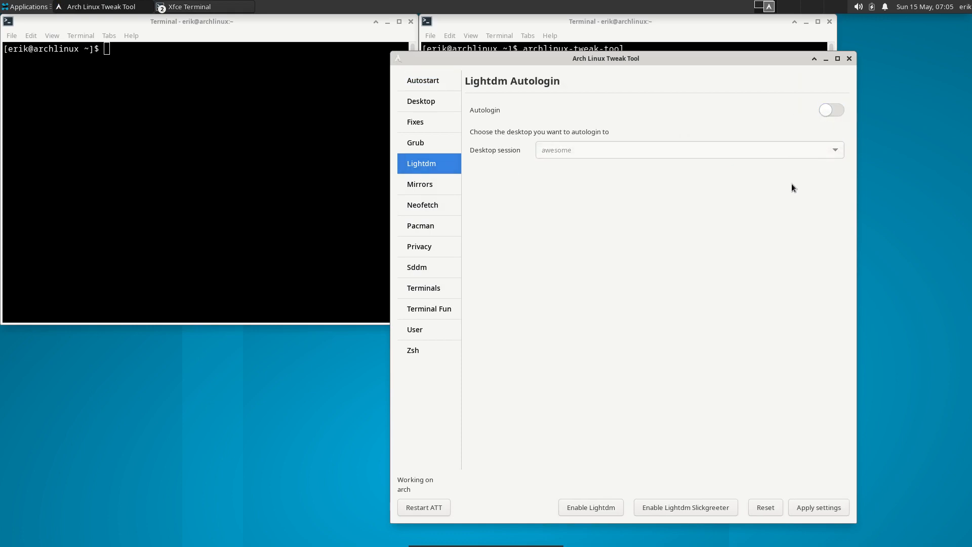
click(830, 510)
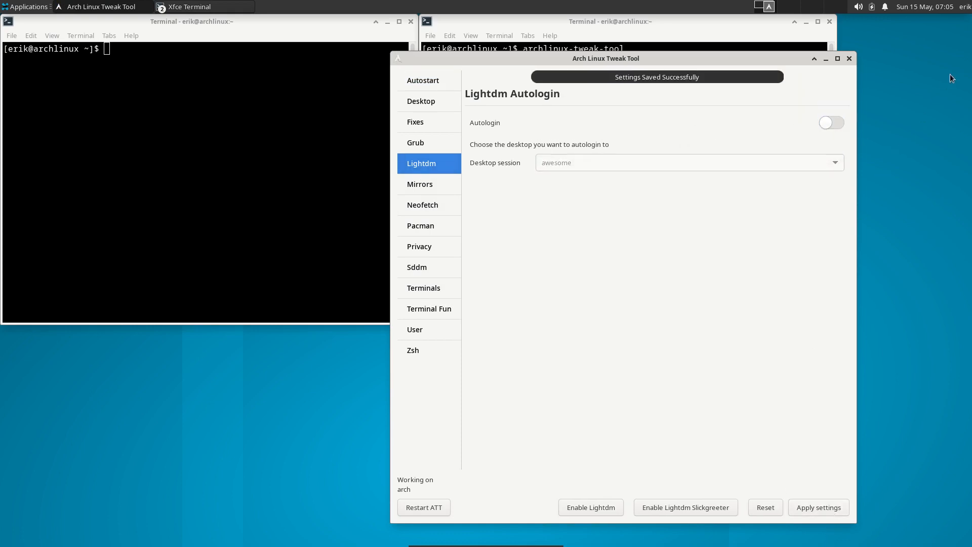
click(965, 7)
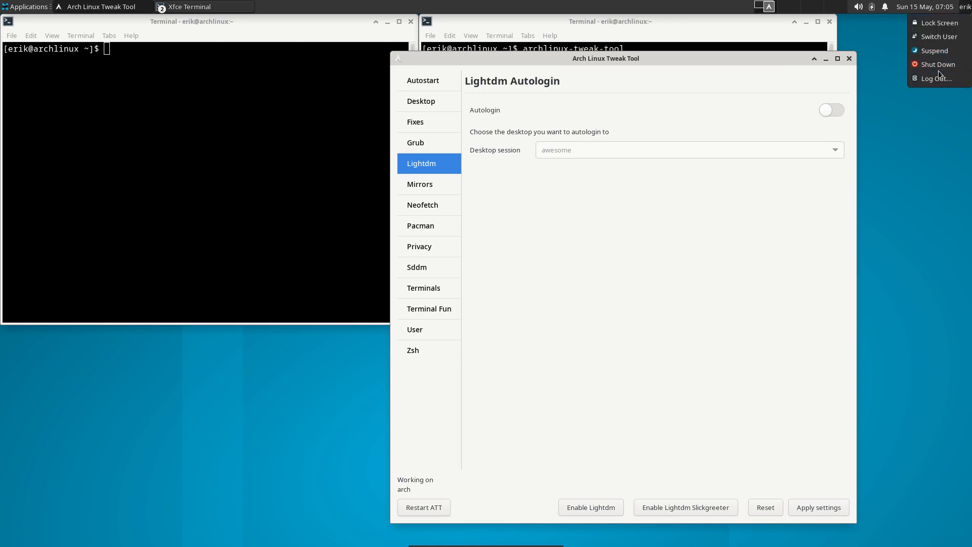
click(937, 79)
click(485, 255)
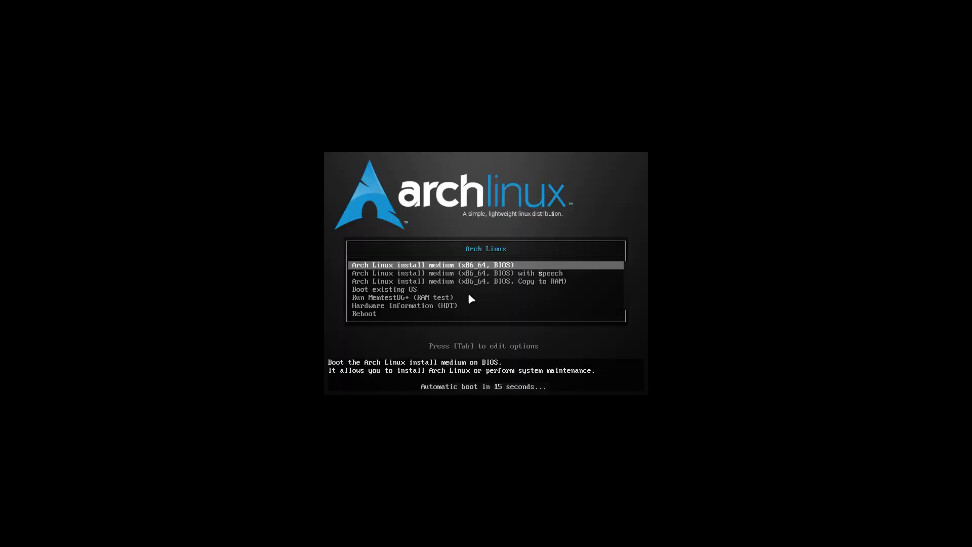
Boot the existing OS and log into the Xfce Session at the LightDM greeter with the password
key(Down)
key(Down)
key(Down)
key(Return)
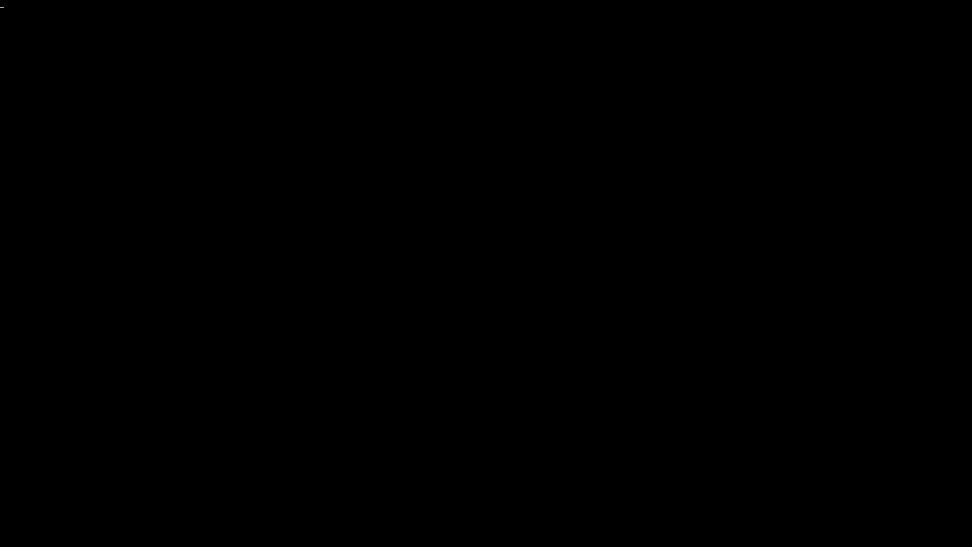
text(••••)
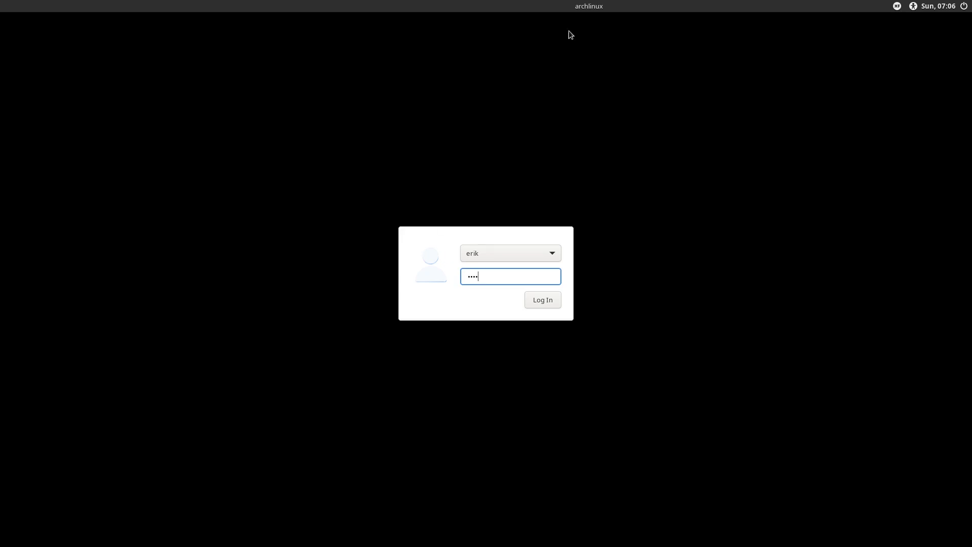
click(898, 10)
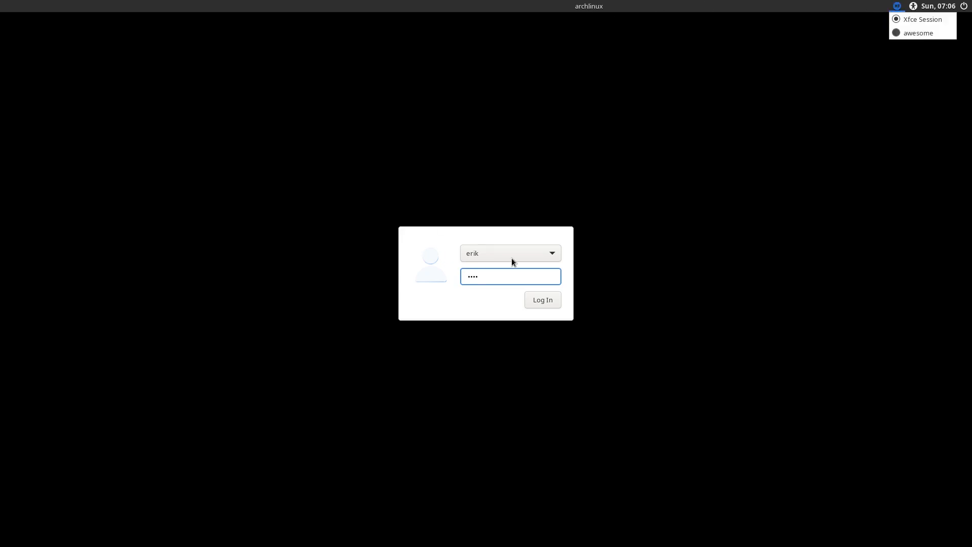
click(484, 280)
click(531, 300)
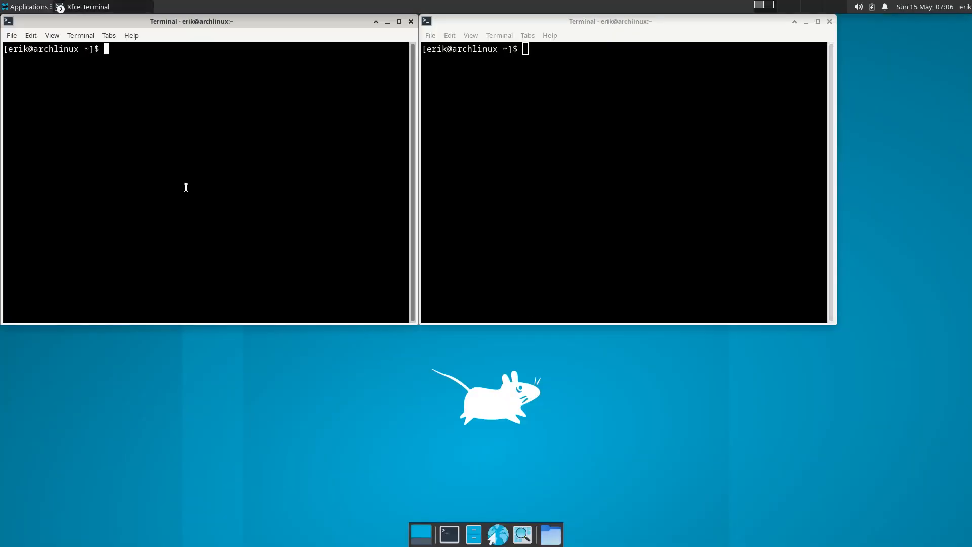
Launch archlinux-tweak-tool and authenticate with the password
text(archlinux-tweak-tool)
key(Return)
text(****)
key(Return)
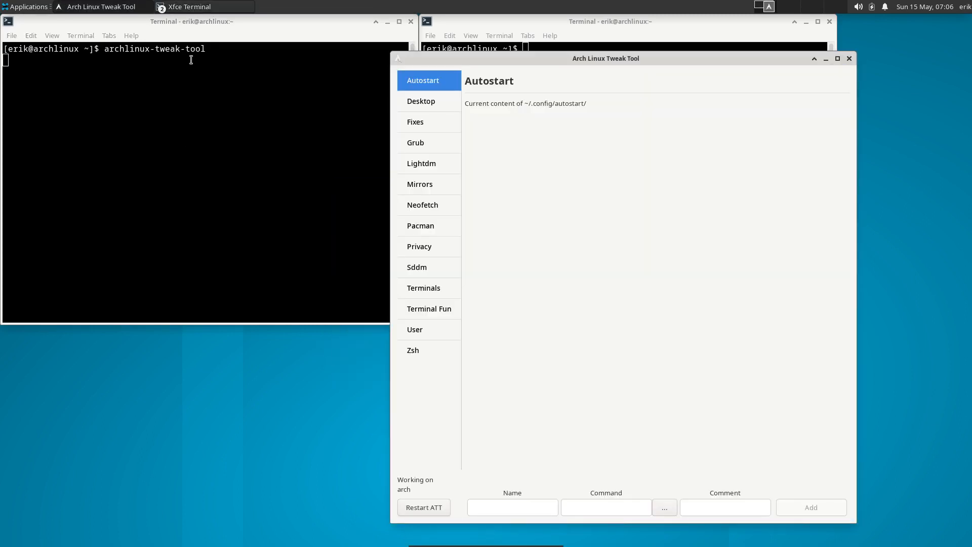
Install leftwm from the Desktop installer, then open the LightDM autologin page
click(429, 102)
click(538, 167)
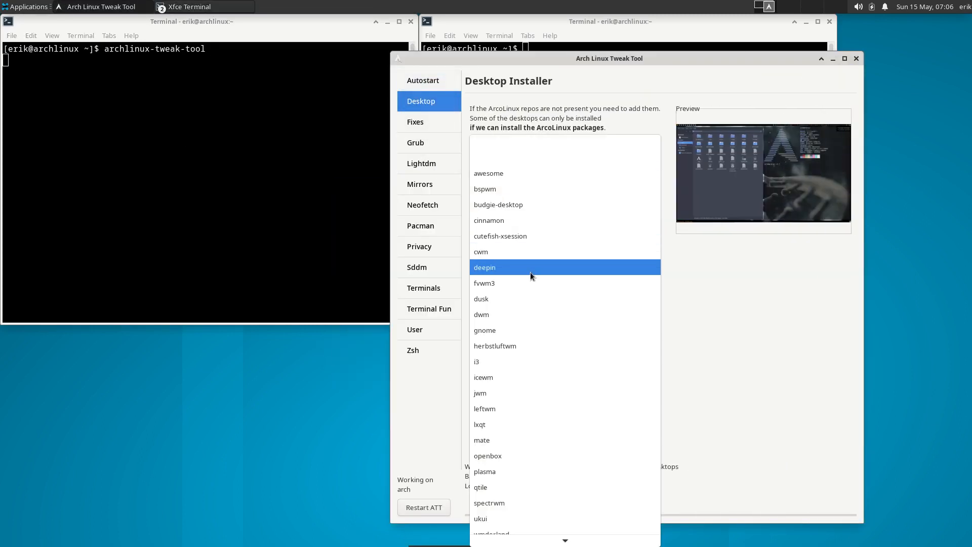
click(496, 408)
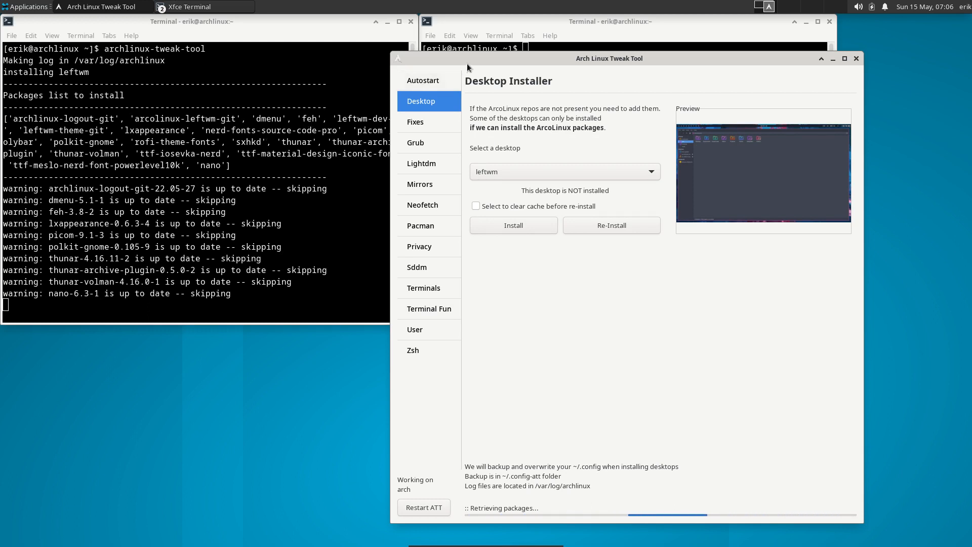
drag(466, 63, 504, 58)
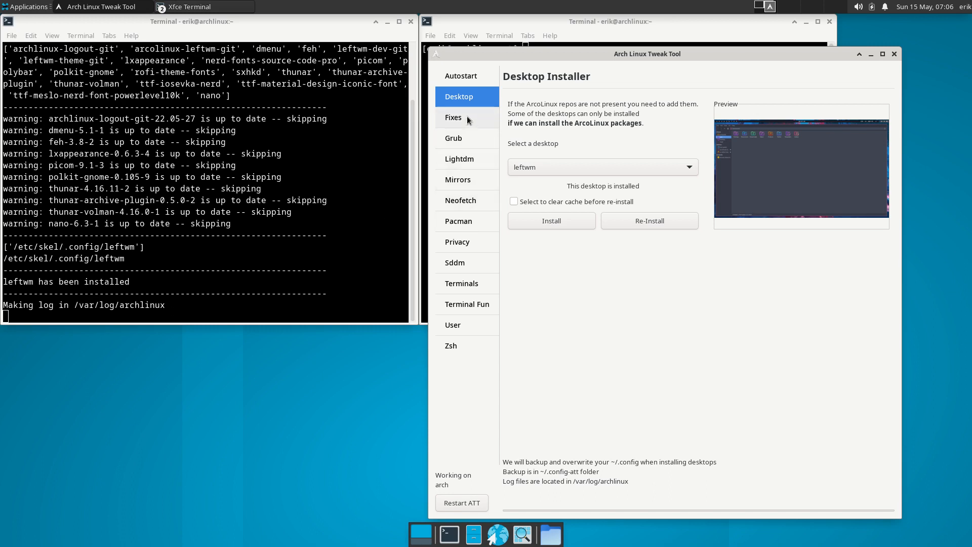
click(469, 160)
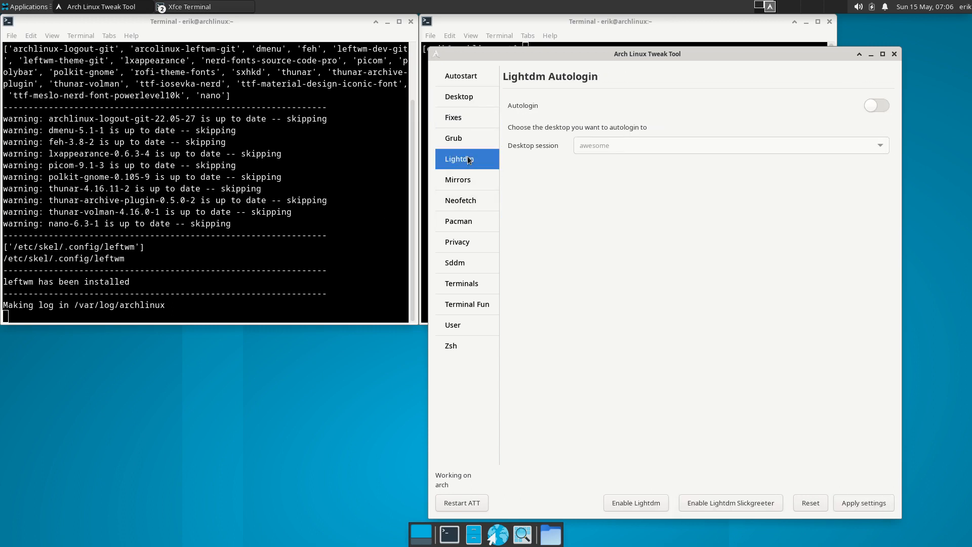
Turn autologin on with awesome, restart the tool, and recheck the Desktop installer's list
click(881, 106)
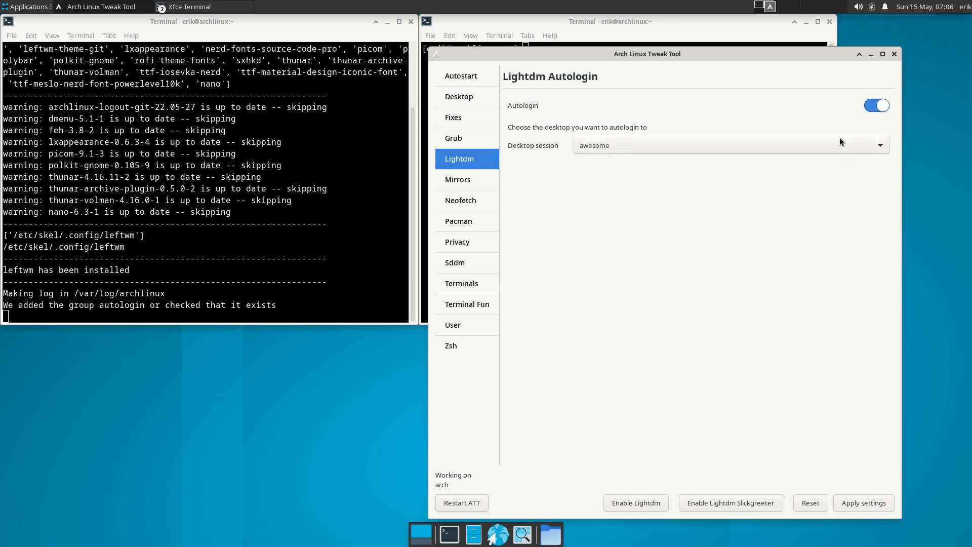
click(831, 147)
click(694, 245)
click(474, 502)
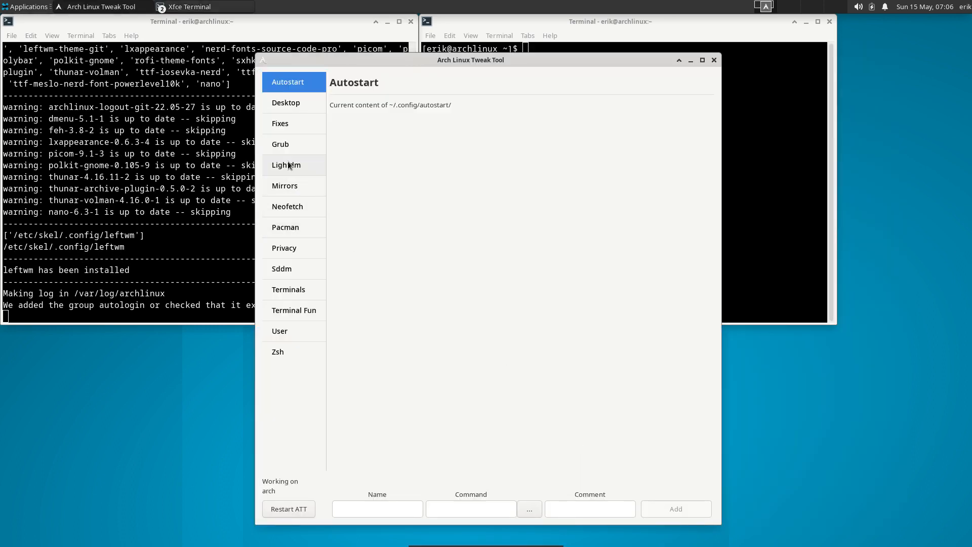
click(282, 105)
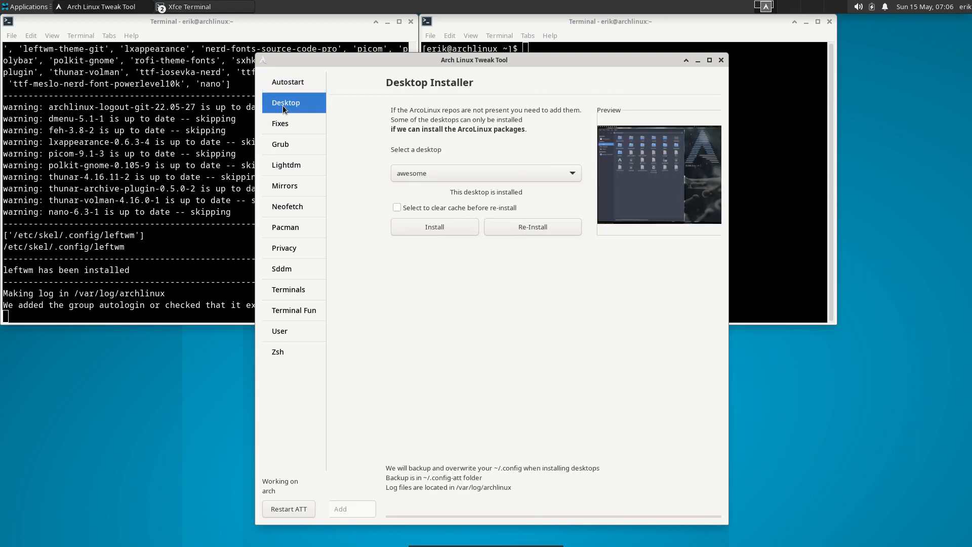
click(460, 175)
click(461, 175)
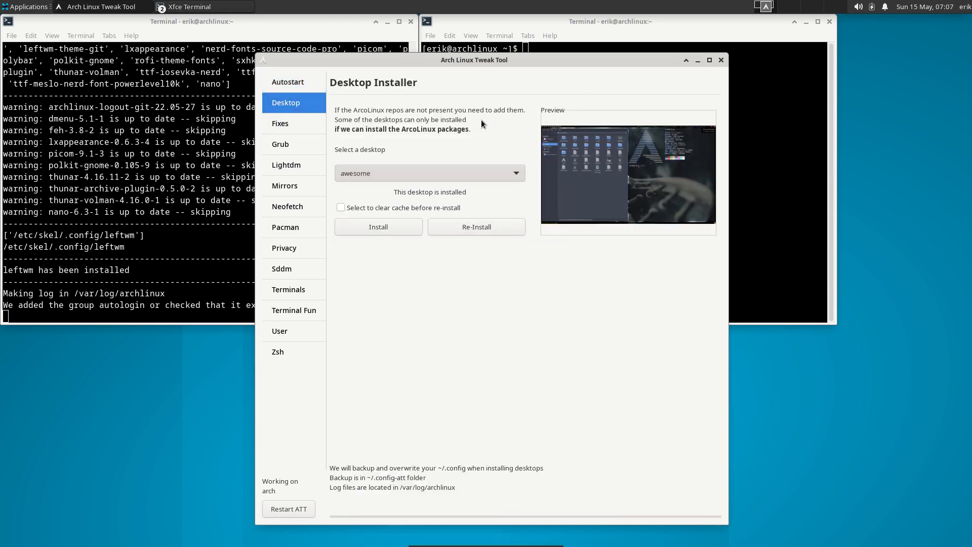
Turn LightDM autologin on with leftwm as the session, save, and bring up Log Out
click(296, 157)
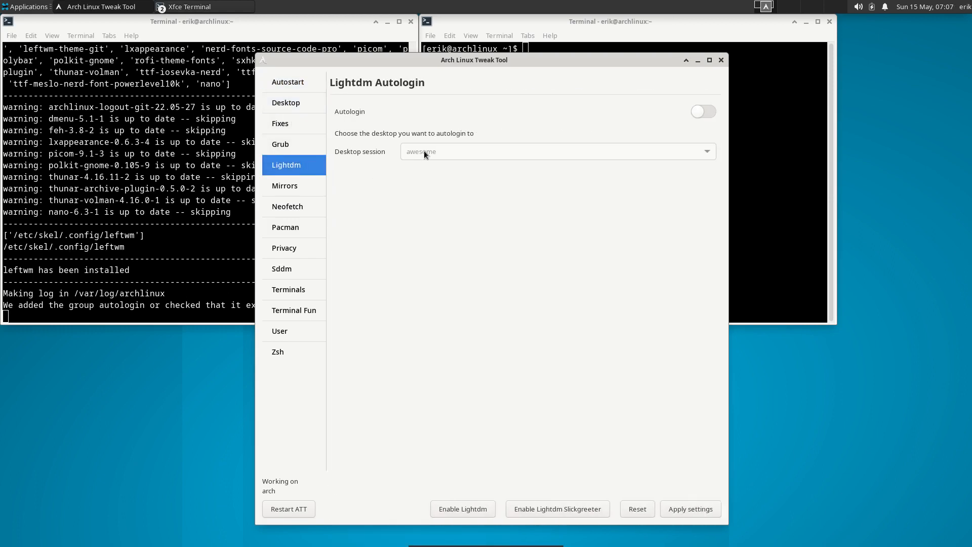
click(714, 112)
click(545, 150)
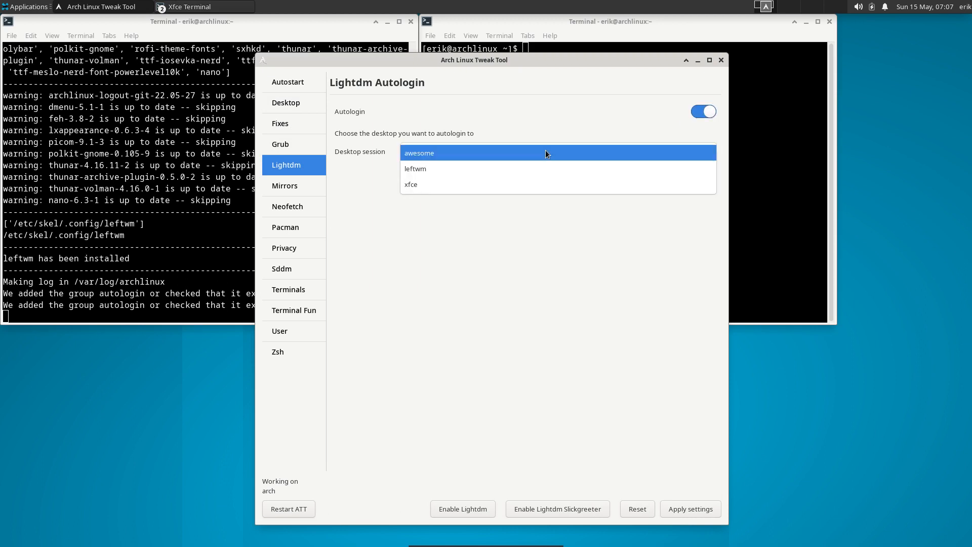
click(532, 171)
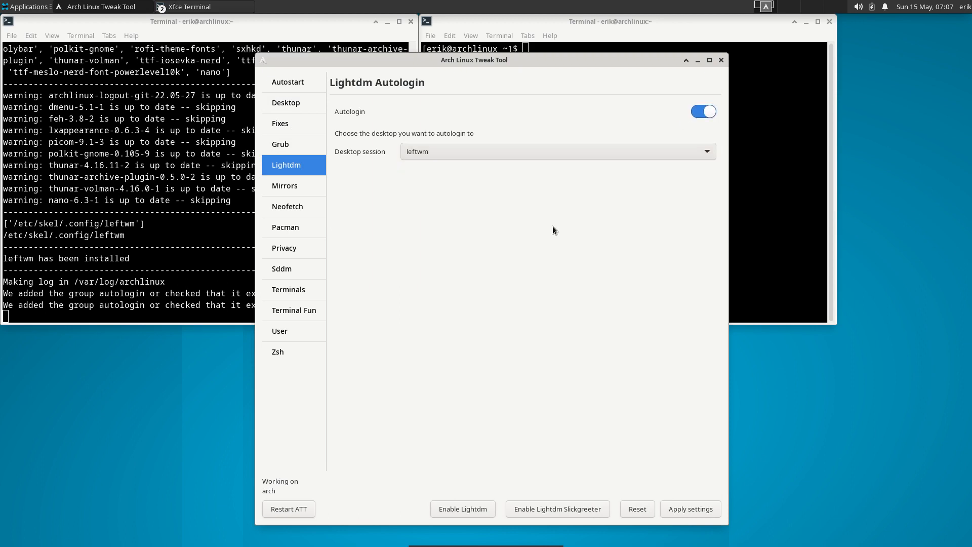
click(706, 506)
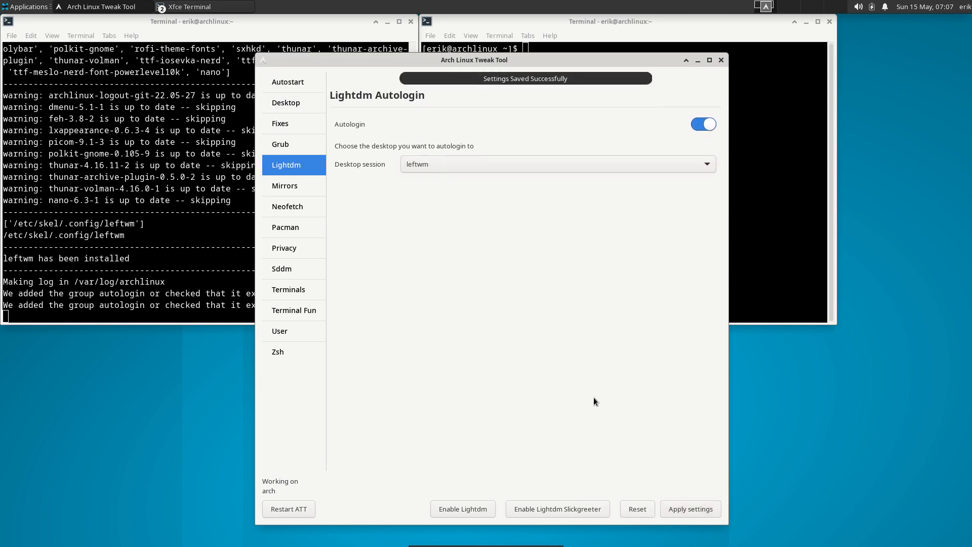
click(965, 6)
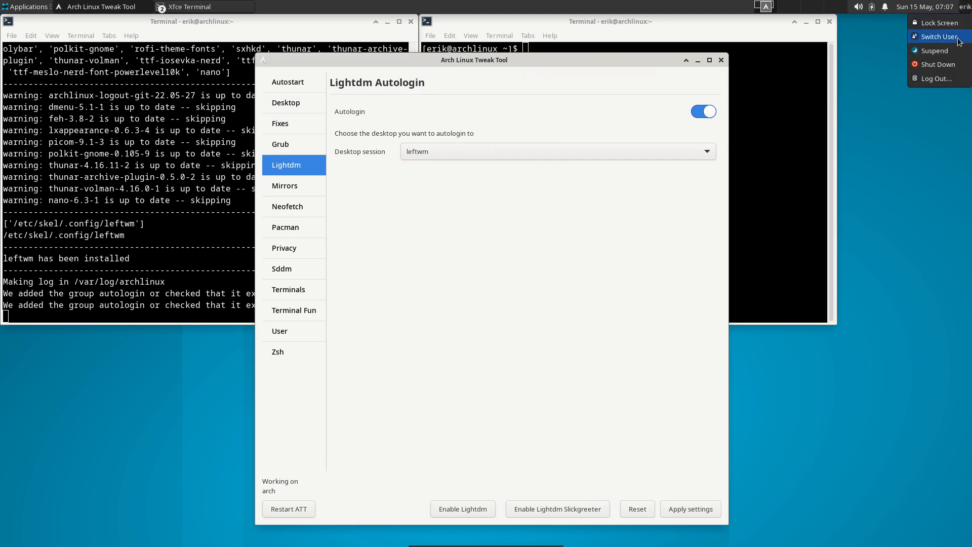
click(937, 79)
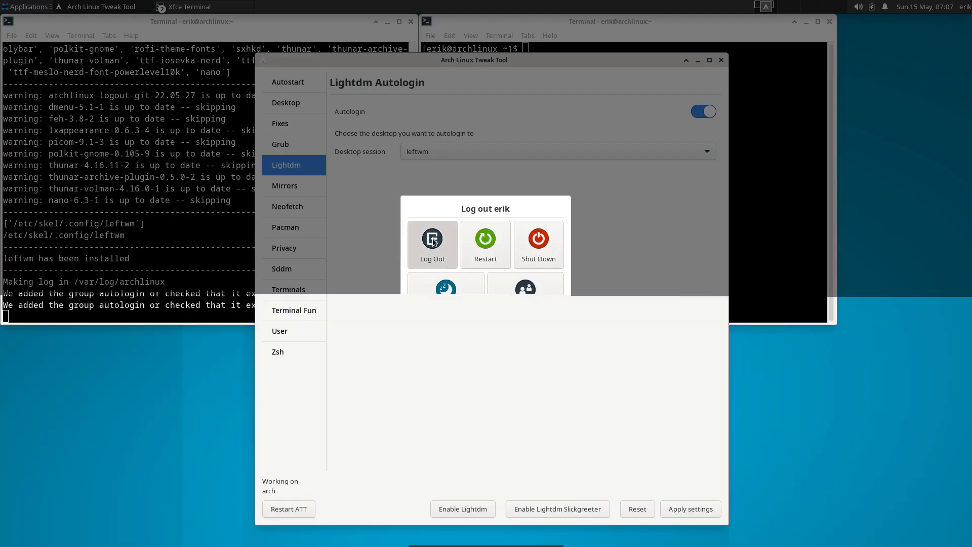
Log out, restart from the greeter's power menu, and boot the existing OS into leftwm
click(433, 240)
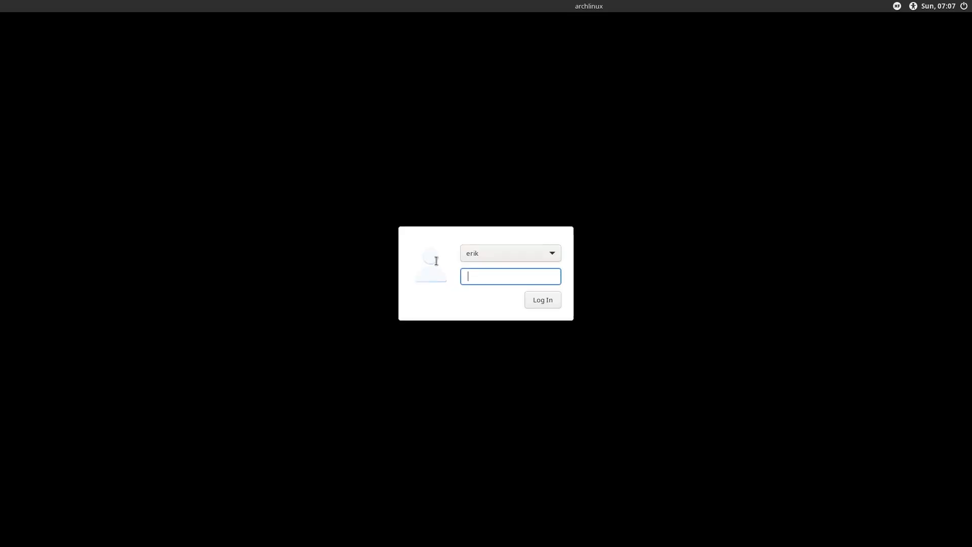
click(964, 6)
click(915, 47)
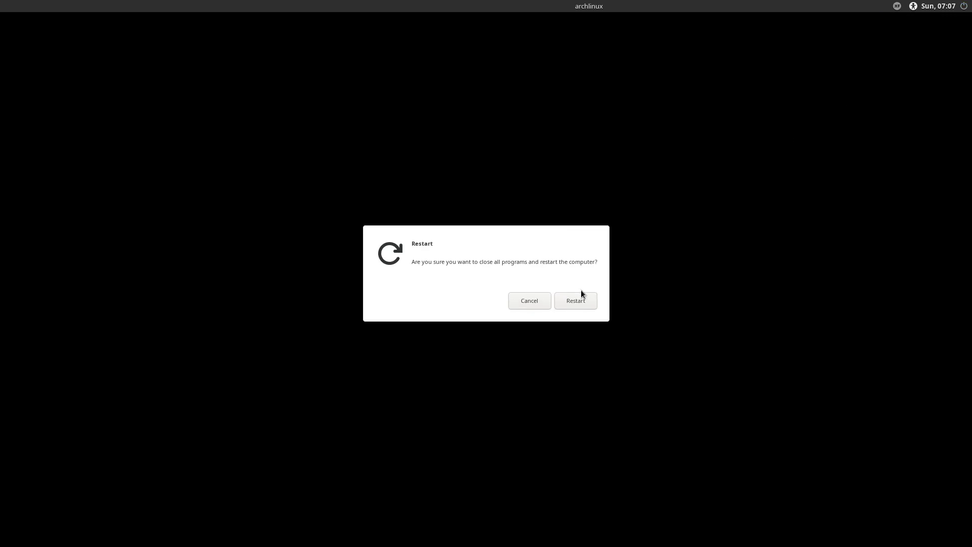
key(Return)
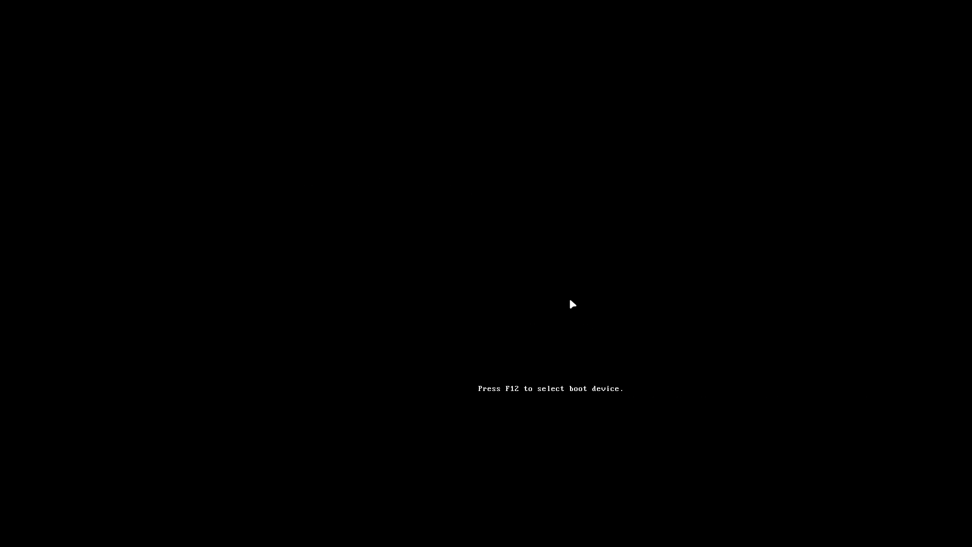
key(Down)
key(Down)
key(Down)
key(Return)
key(Return)
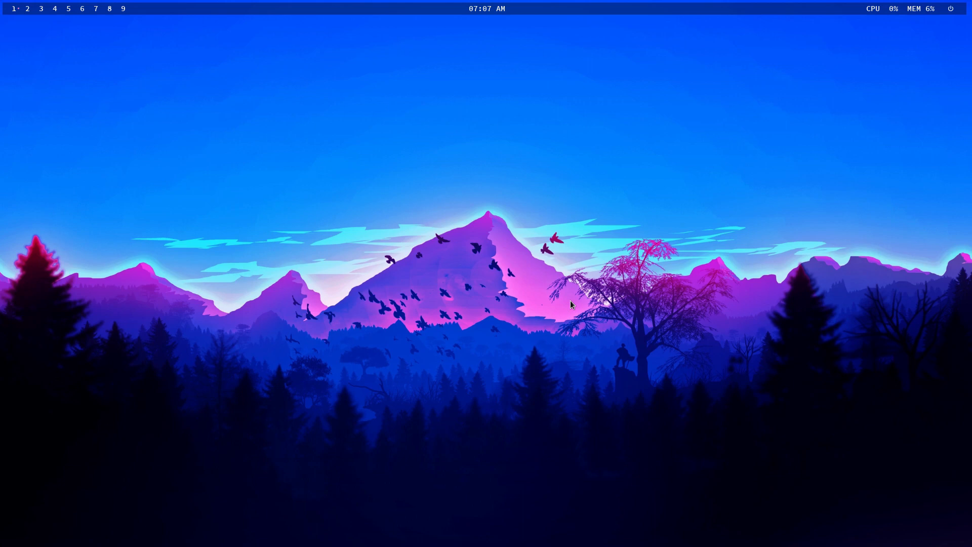
Try leftwm's terminal, Thunar and dmenu shortcuts, then log out from the super+x overlay
key(super+Return)
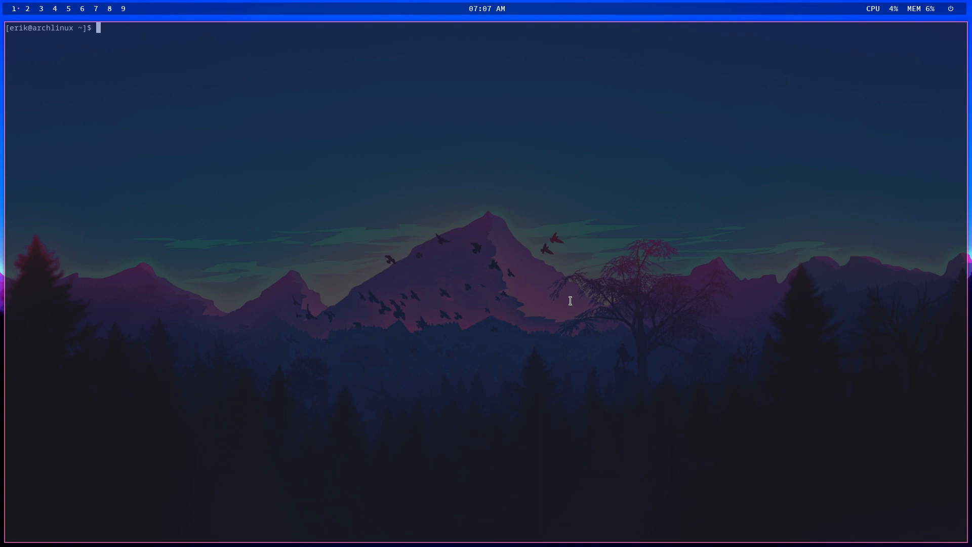
key(super+e)
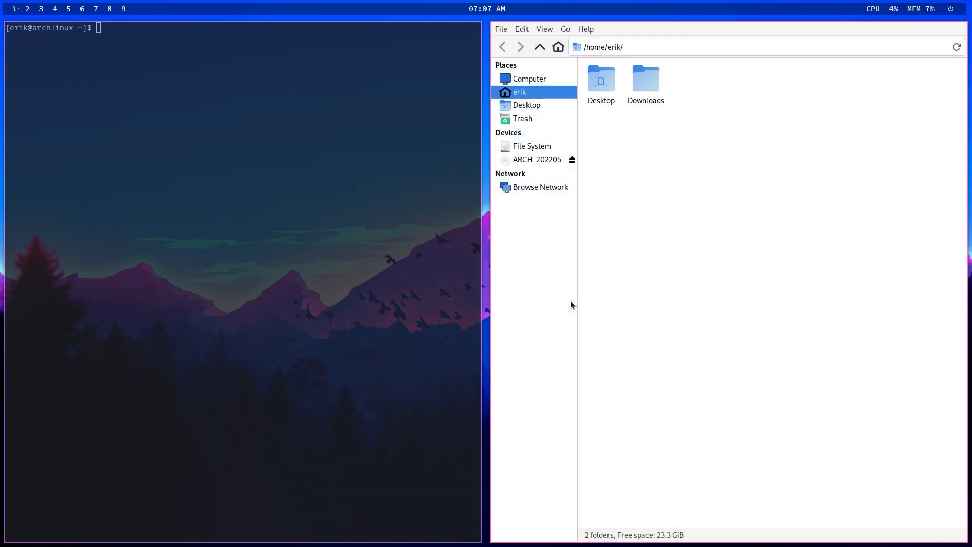
key(super+d)
key(Escape)
key(super+x)
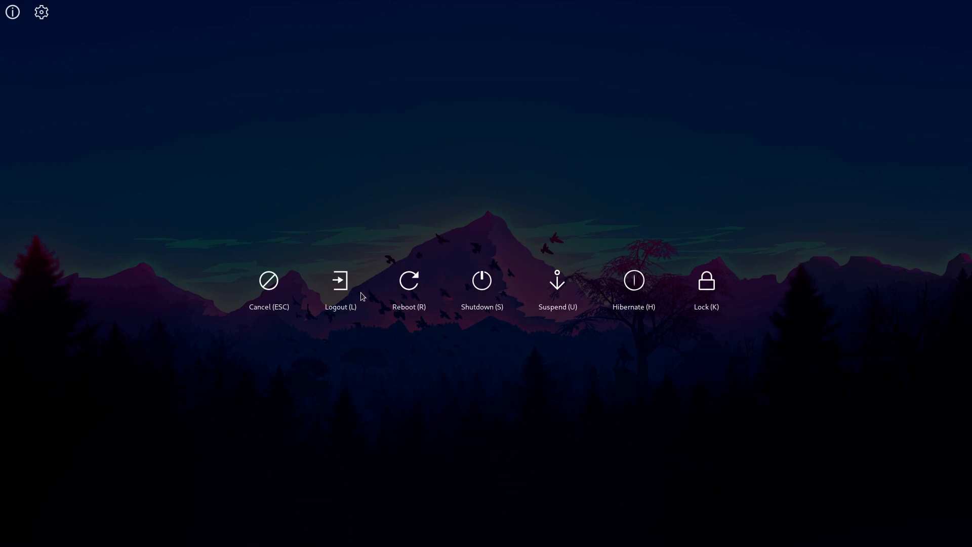
click(340, 280)
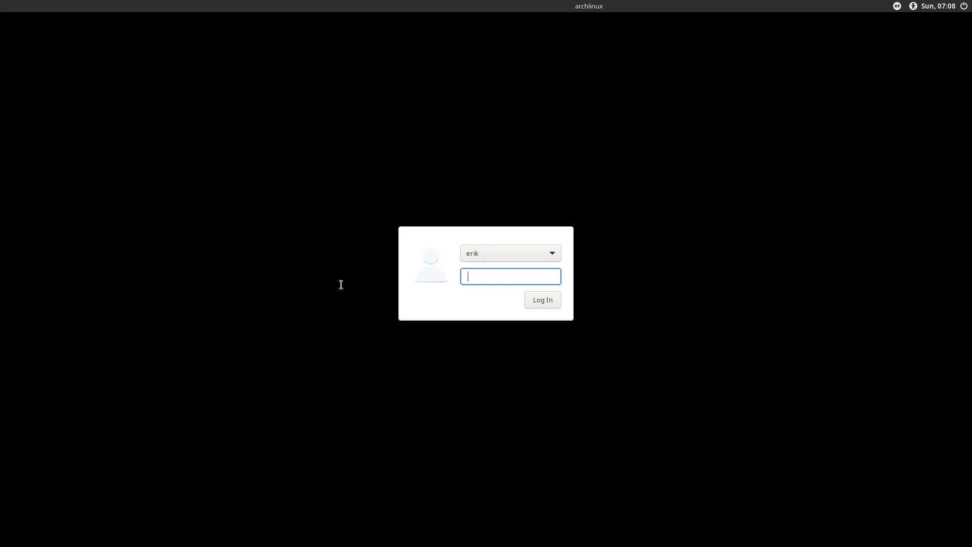
Log back in, relaunch archlinux-tweak-tool with authentication, and view its Lightdm autologin page
text(••••)
key(Return)
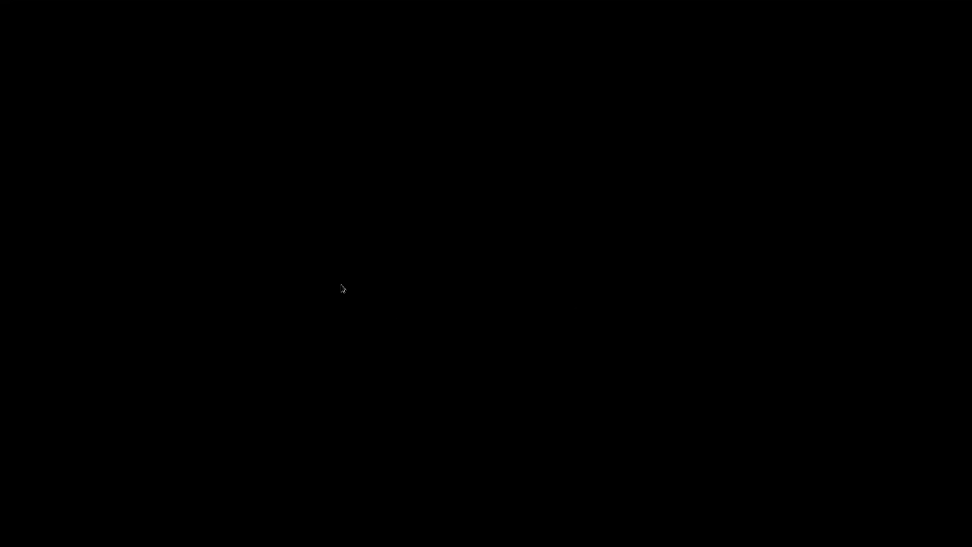
text(archlinux-tweak-tool)
key(Return)
text(••••)
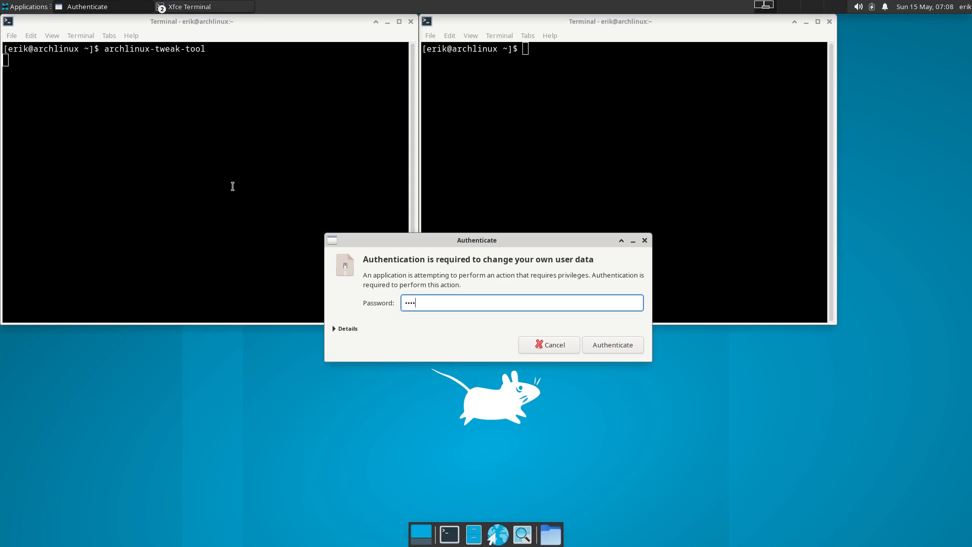
key(Return)
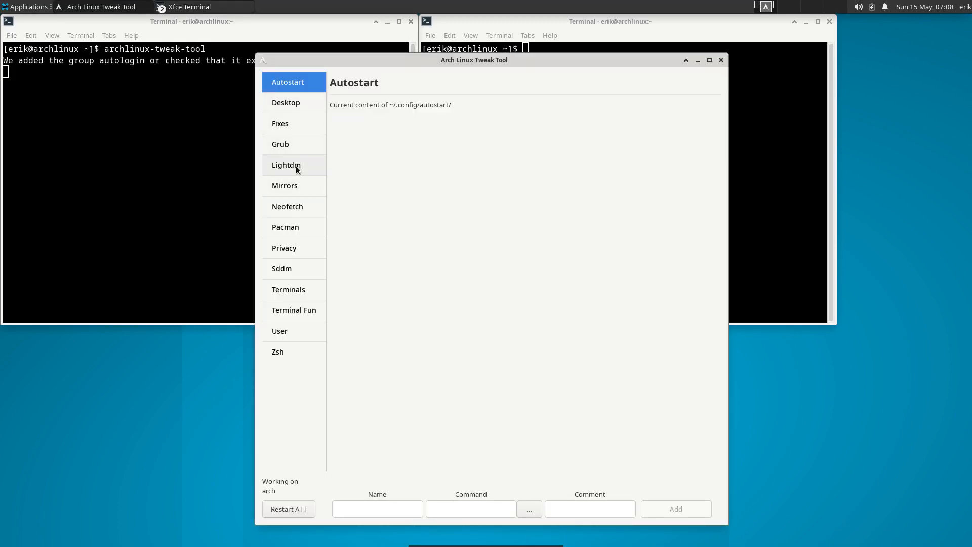
click(298, 170)
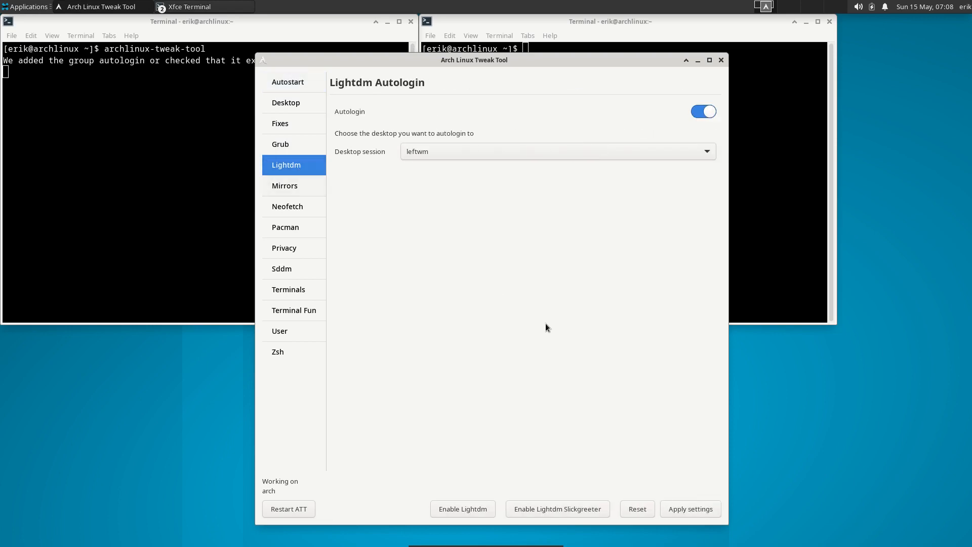
Reset LightDM autologin to off, restart ATT, recheck the Lightdm page, then view Sddm settings
click(638, 509)
click(301, 507)
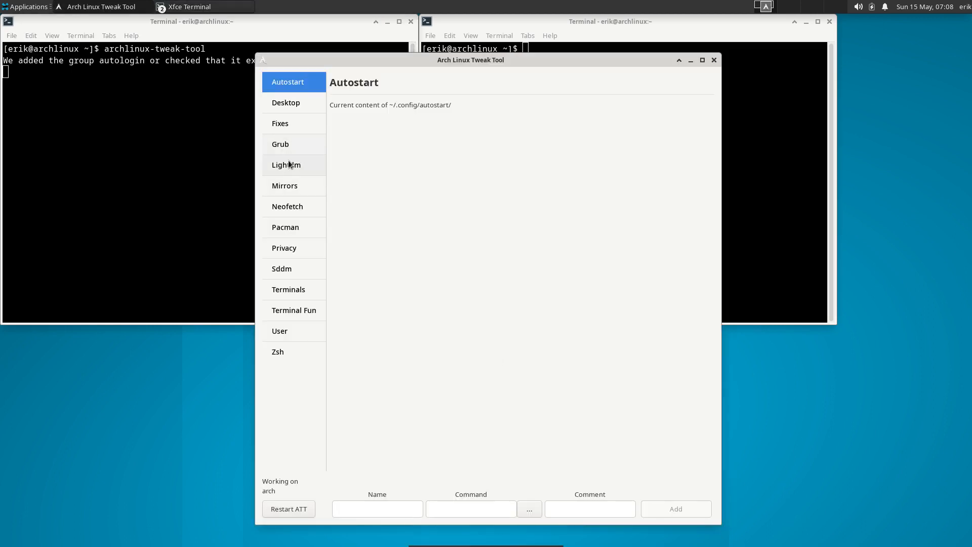
click(289, 165)
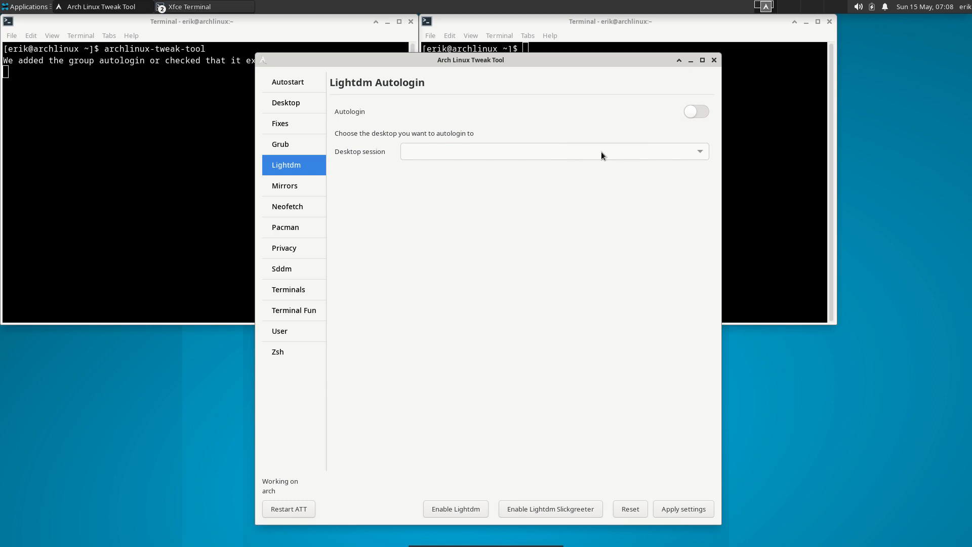
click(299, 274)
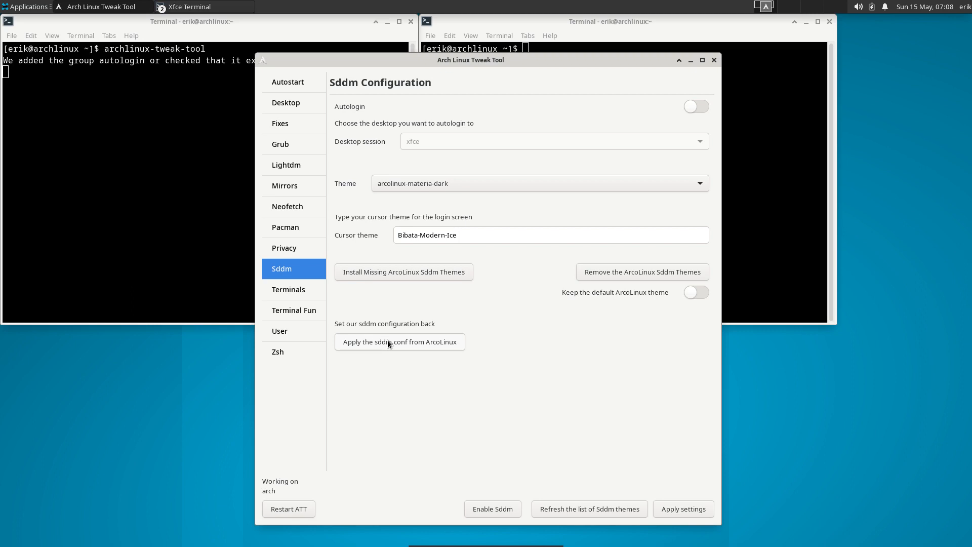
Apply ArcoLinux's sddm.conf, restart ATT and confirm the Sddm page shows arcolinux-simplicity
click(402, 346)
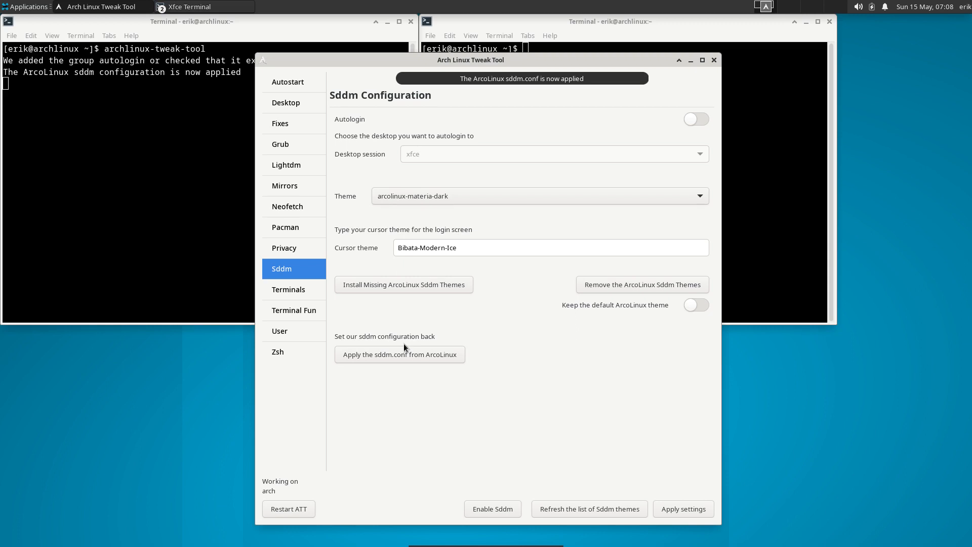
click(289, 508)
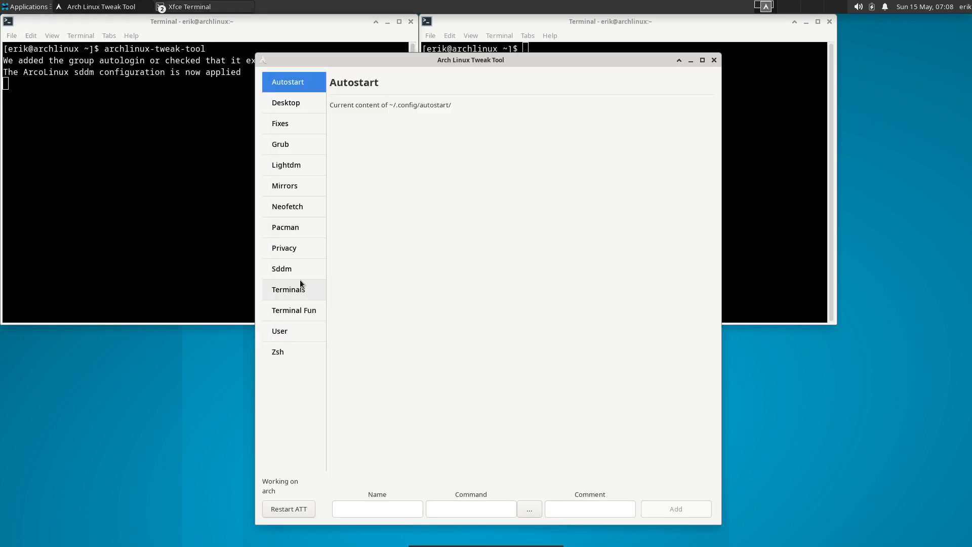
click(299, 270)
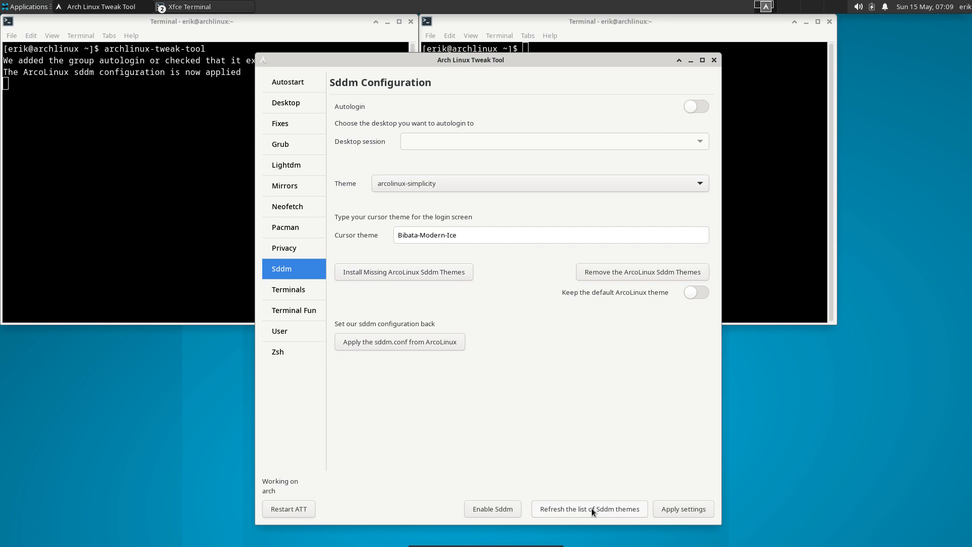
Enable SDDM autologin into leftwm with the arcolinux-futuristic theme and apply the settings
click(434, 184)
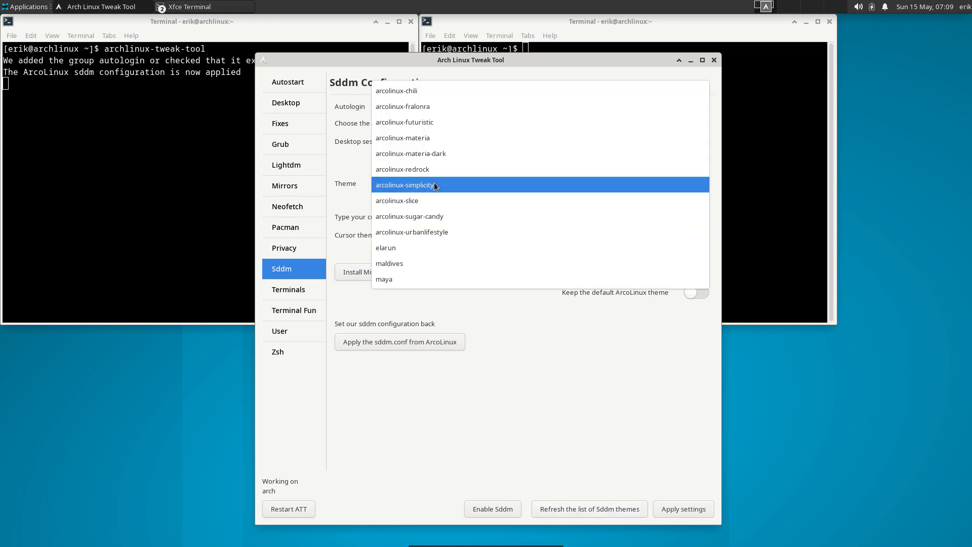
click(579, 363)
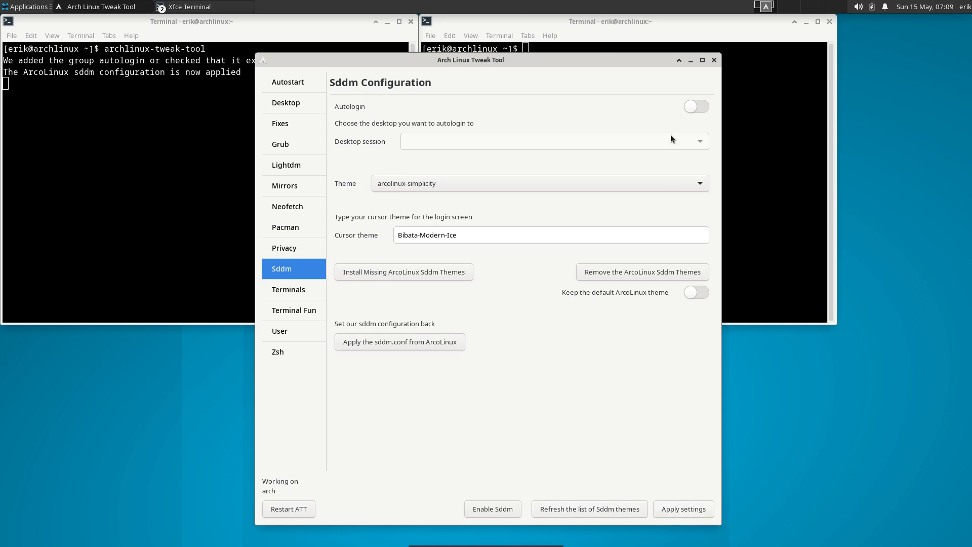
click(691, 111)
click(699, 140)
click(663, 158)
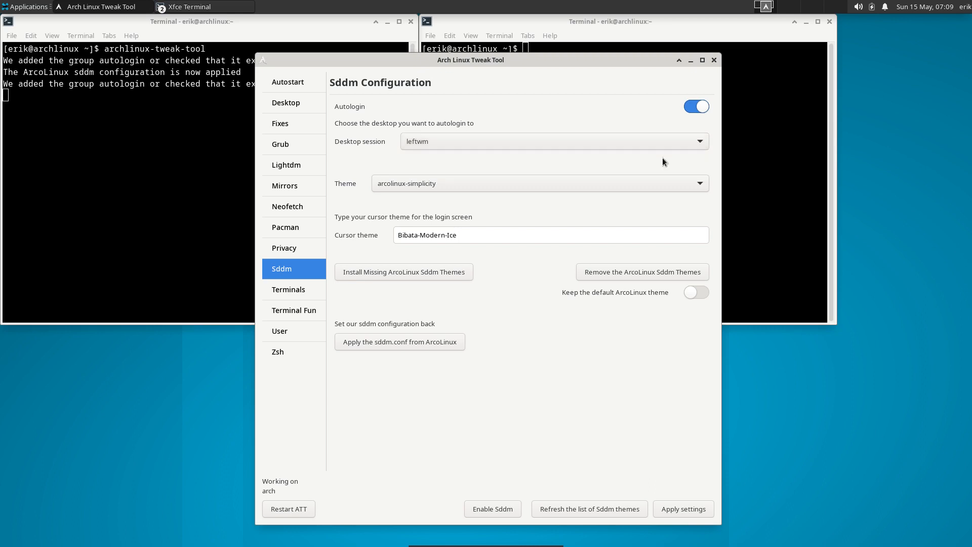
click(543, 184)
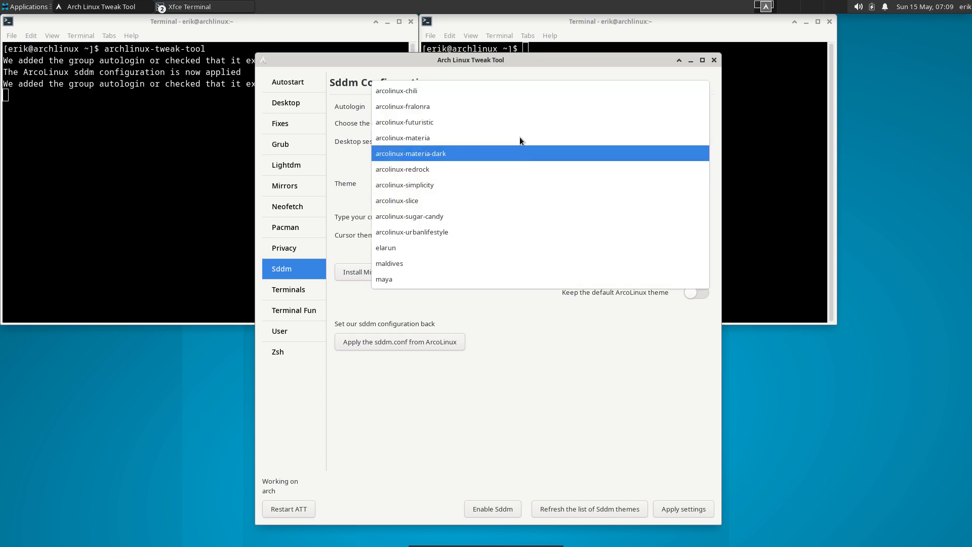
click(505, 122)
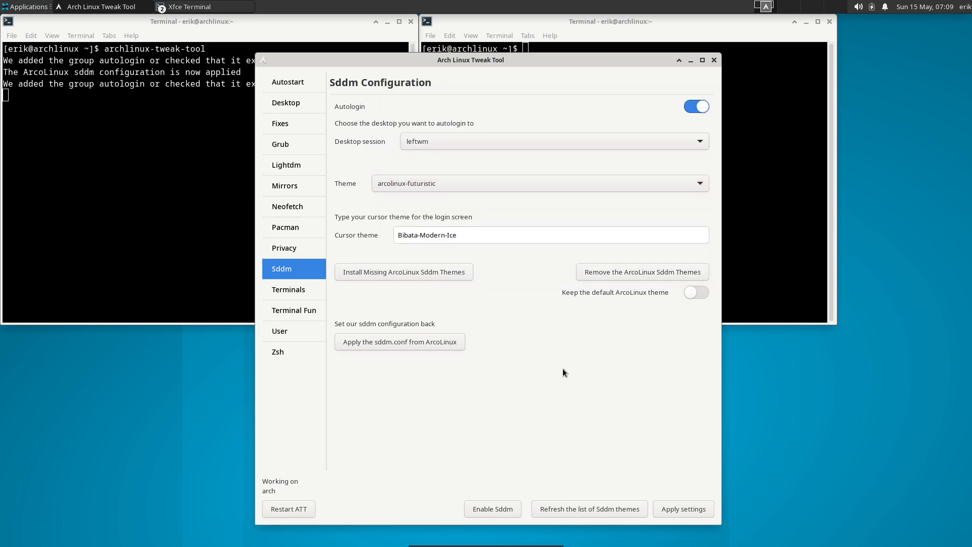
click(670, 510)
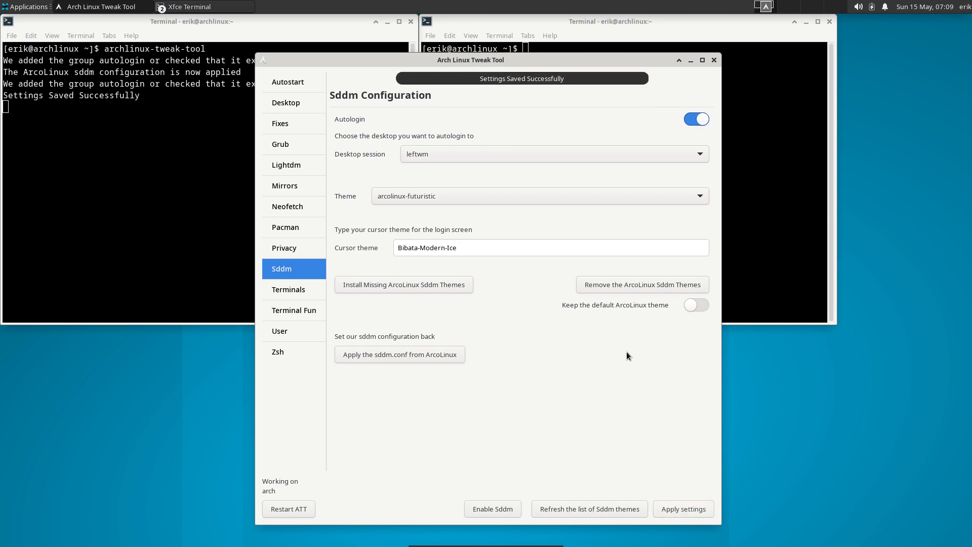
Restart the system from the user menu's Log Out dialog
click(959, 8)
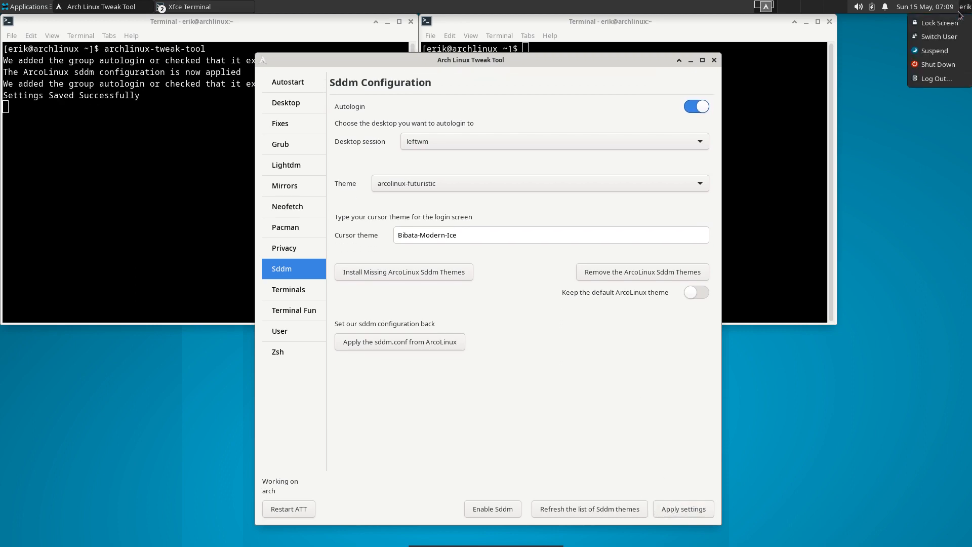
click(936, 79)
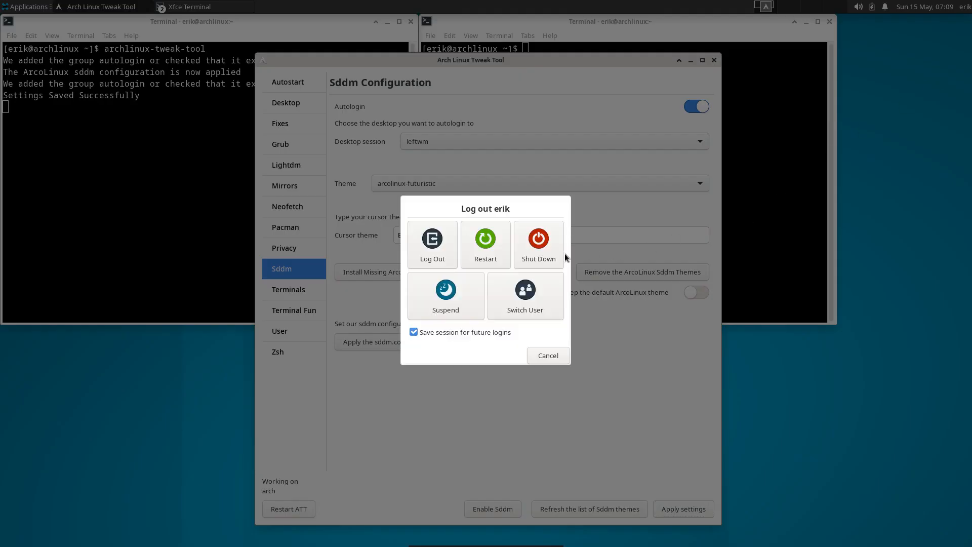
click(487, 235)
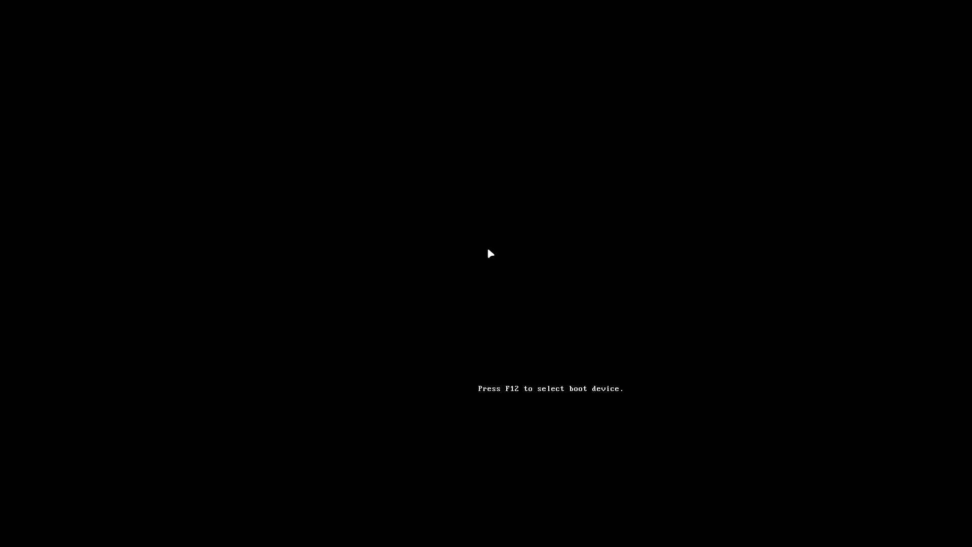
Boot the existing OS and log in with the password at the LightDM greeter
key(Down)
key(Down)
key(Down)
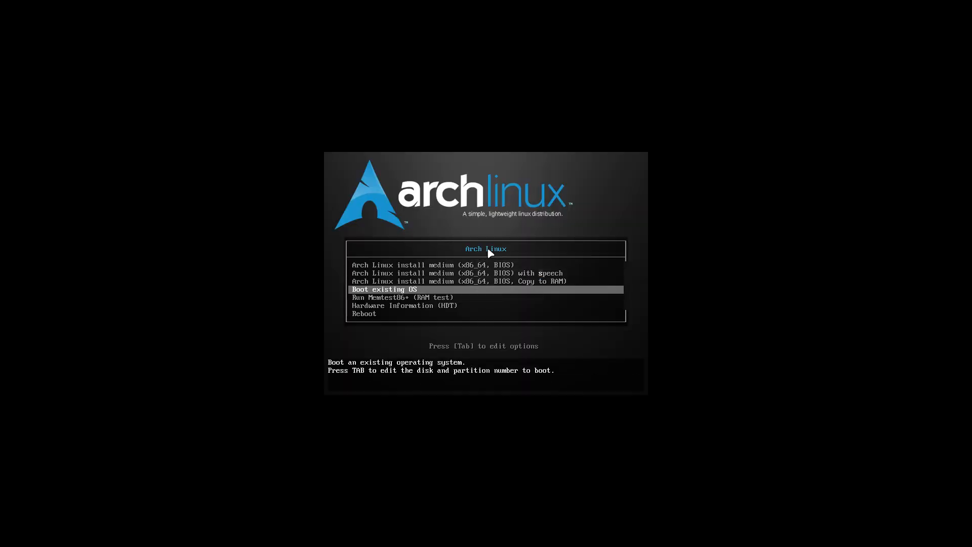
key(Return)
key(Return)
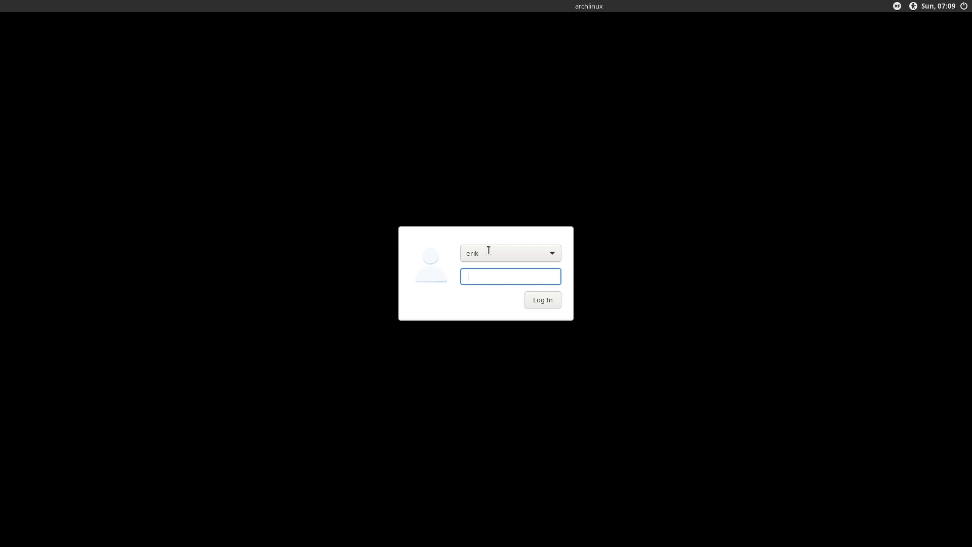
text(****)
key(Return)
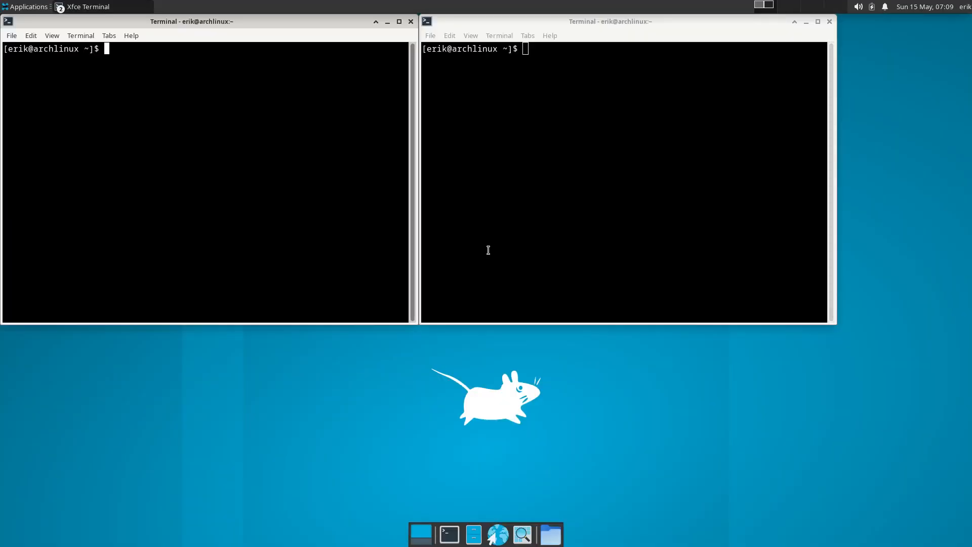
Relaunch archlinux-tweak-tool, then enable sddm.service and reapply the settings on its Sddm page
text(archlinux-tweak-tool)
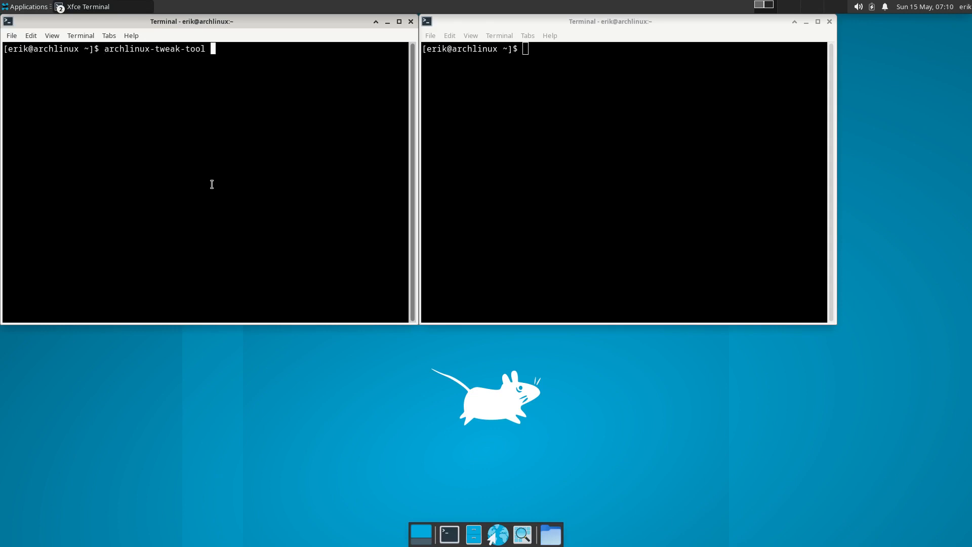
key(Return)
text(••••)
key(Return)
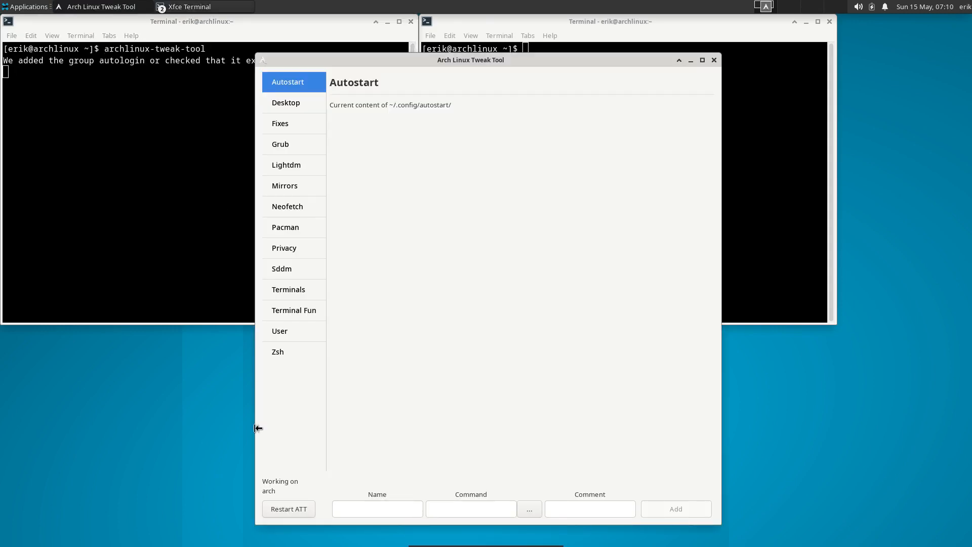
click(286, 271)
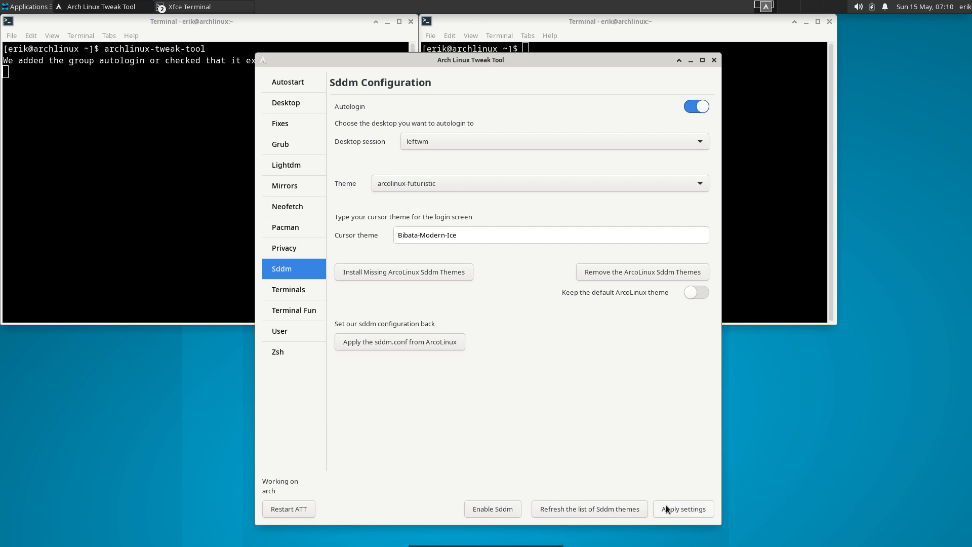
click(505, 509)
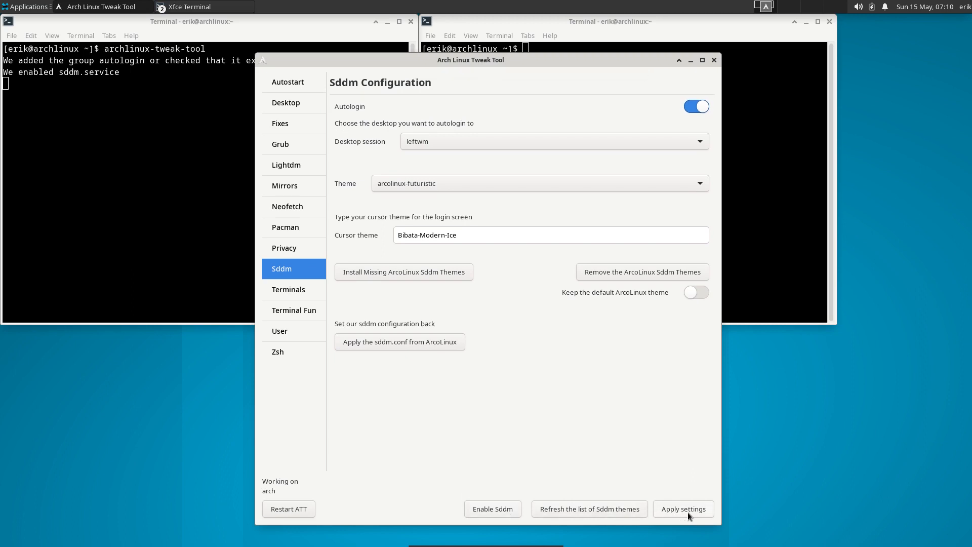
click(687, 512)
Restart the system from the user menu's Log Out dialog
click(964, 7)
click(931, 79)
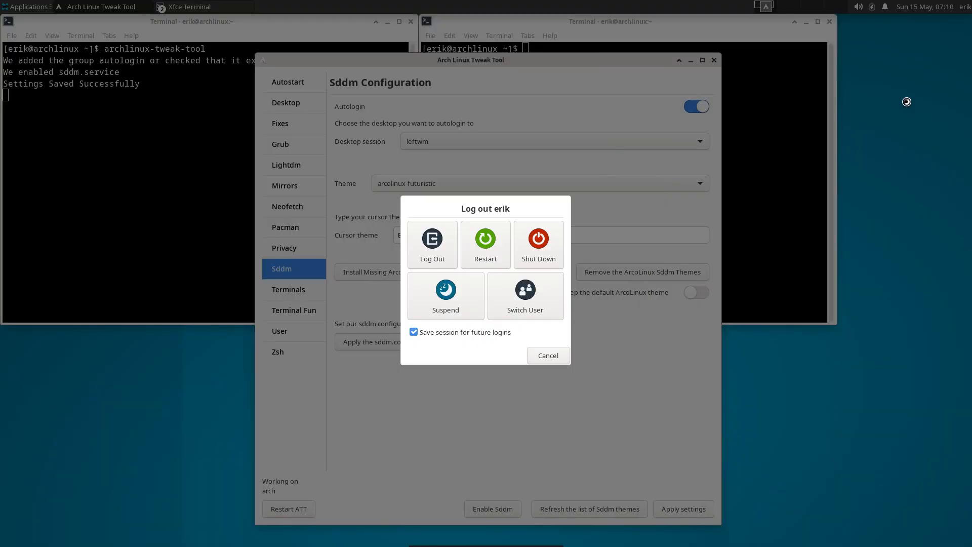
click(448, 247)
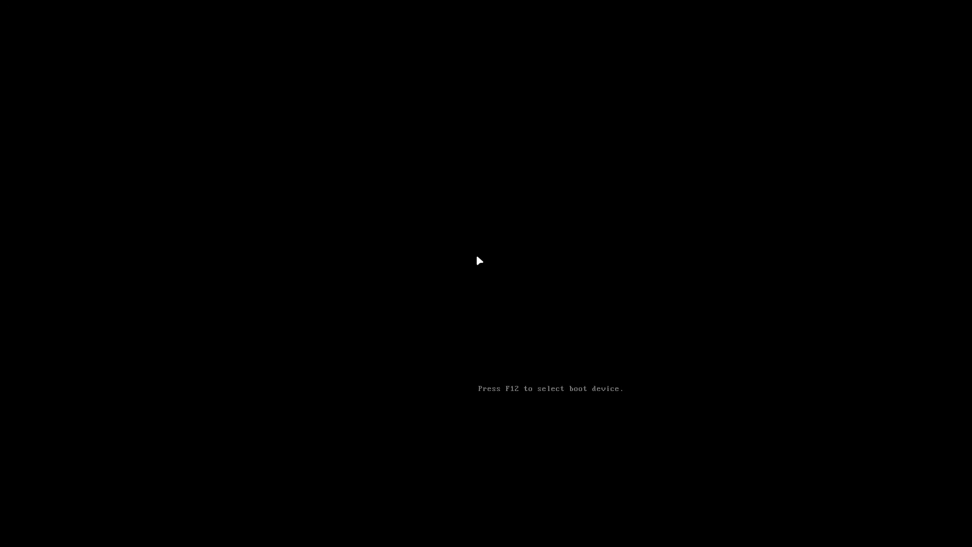
Boot the existing OS, let SDDM autologin into leftwm, then open the logout overlay
key(Down)
key(Down)
key(Down)
key(Return)
key(Return)
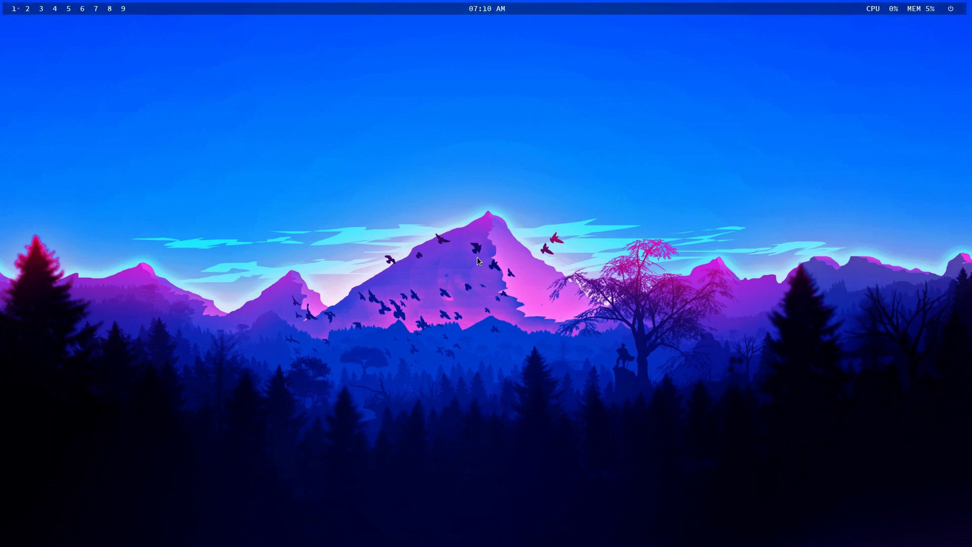
key(super+x)
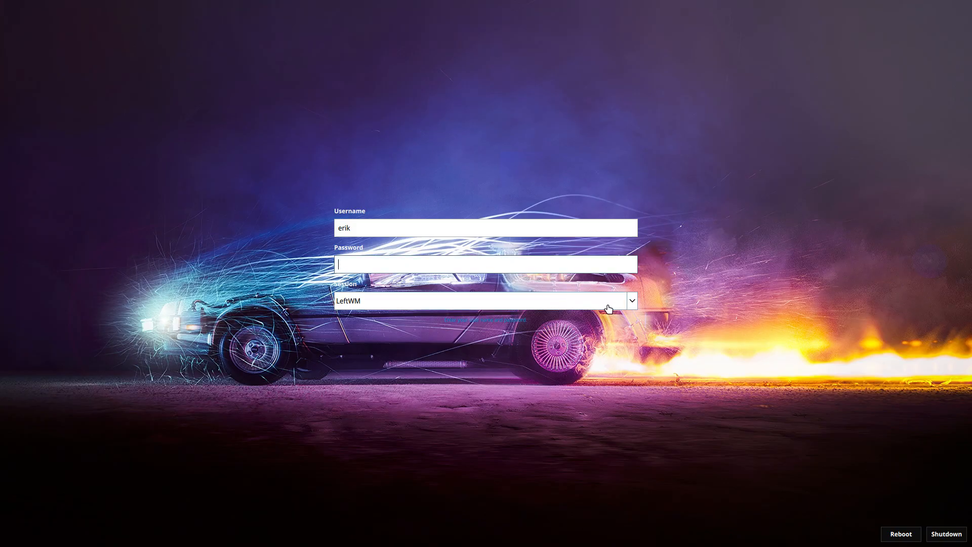
Pick the awesome session in the SDDM greeter and log in with the password
click(632, 301)
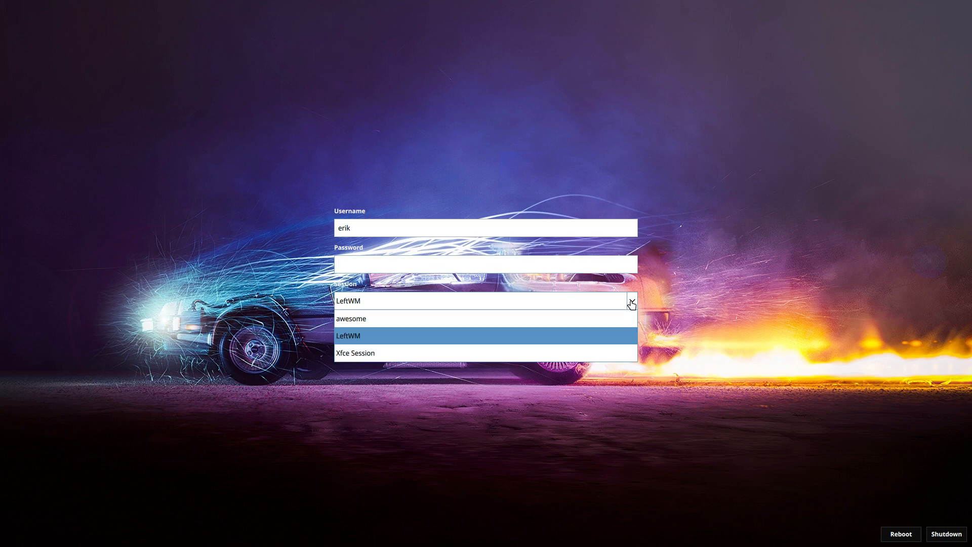
click(366, 319)
click(362, 263)
text(******)
key(Return)
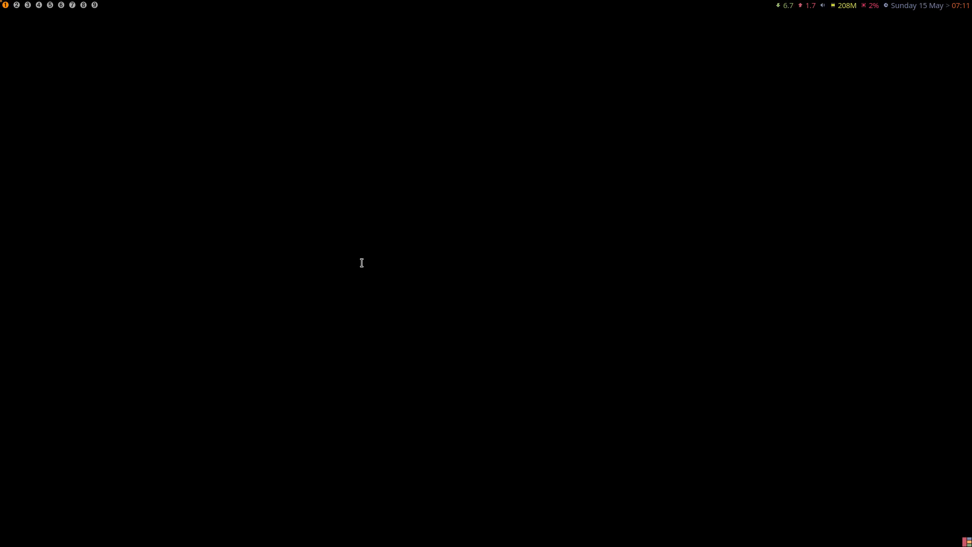
Open a terminal and Thunar, then try and dismiss the launcher and logout overlay
key(super+Return)
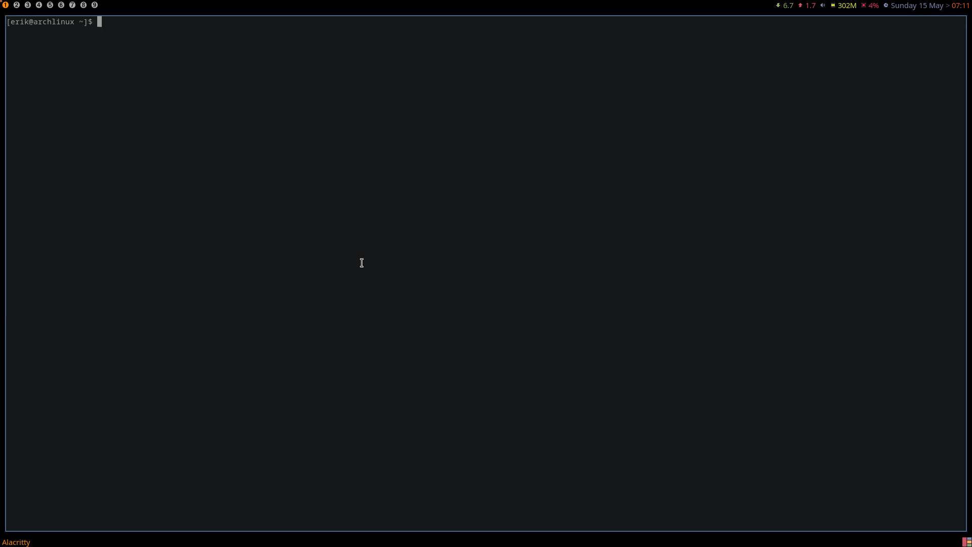
key(super+shift+Return)
key(super+p)
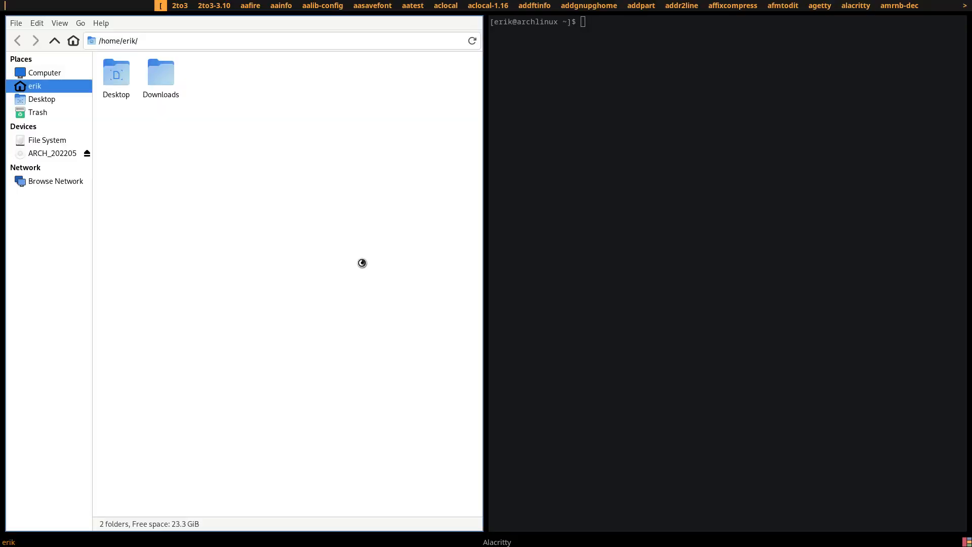
key(Escape)
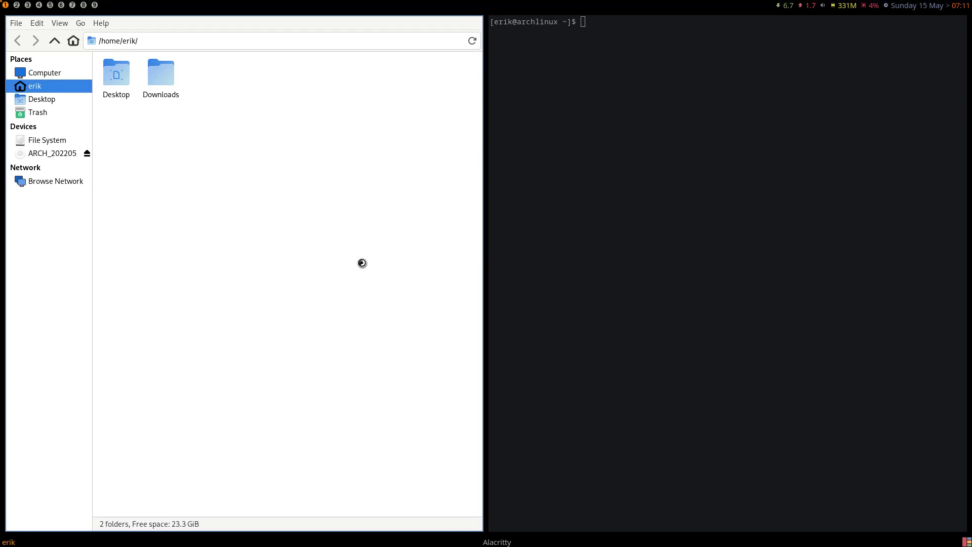
key(super+x)
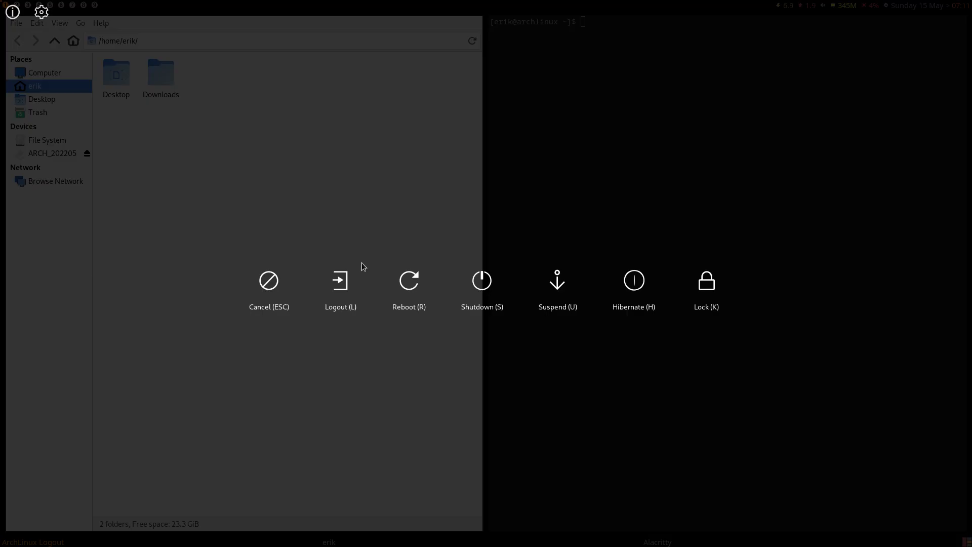
key(Escape)
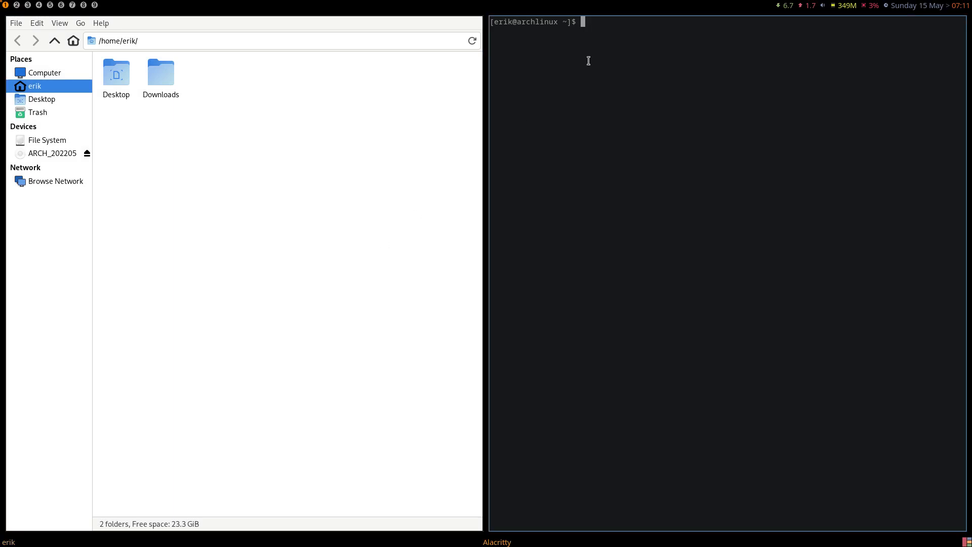
Enter sudo pacman -S archlinux-tweak-tool-dev-git in the terminal, then exit VirtualBox fullscreen
text(sudo pacman -S arh)
key(BackSpace)
text(chlinux-twe)
key(Tab)
text(dev)
key(Tab)
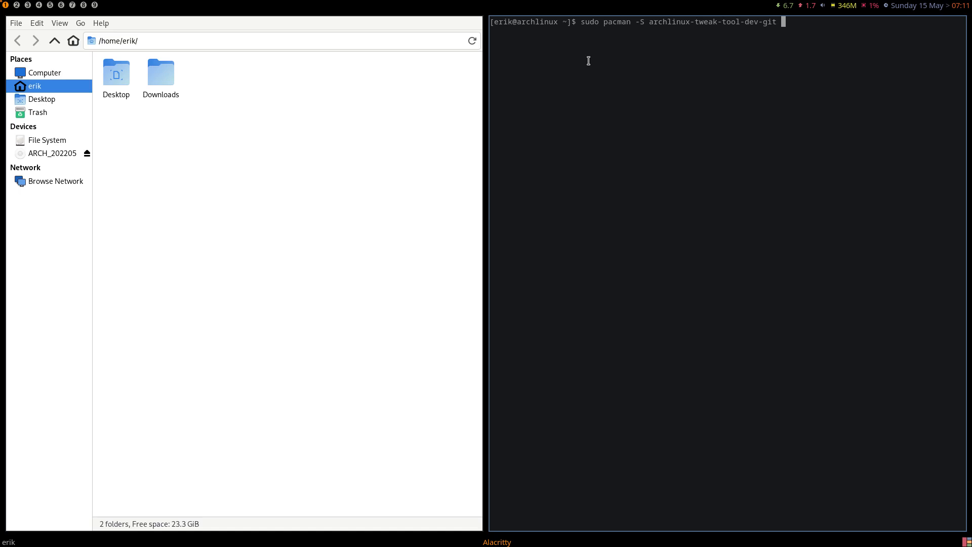
key(ctrl+f)
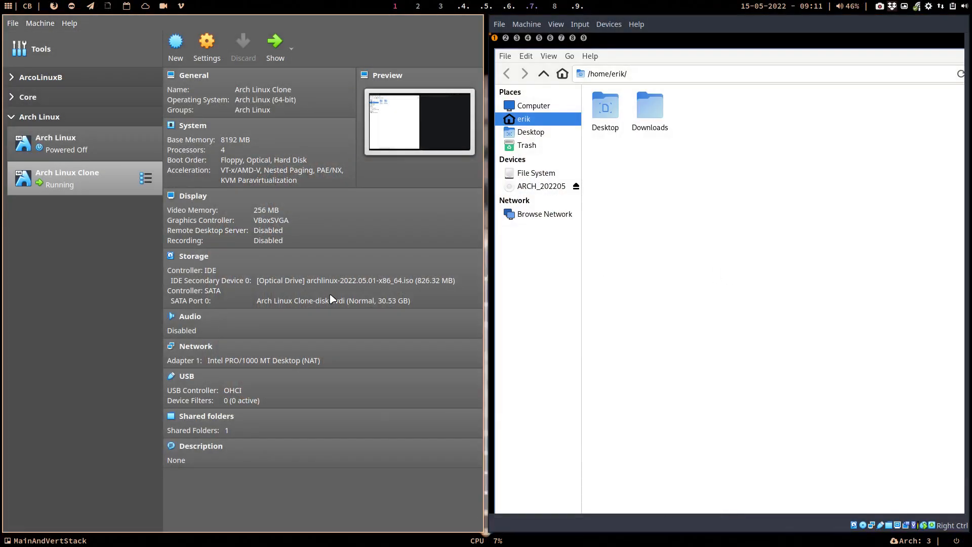